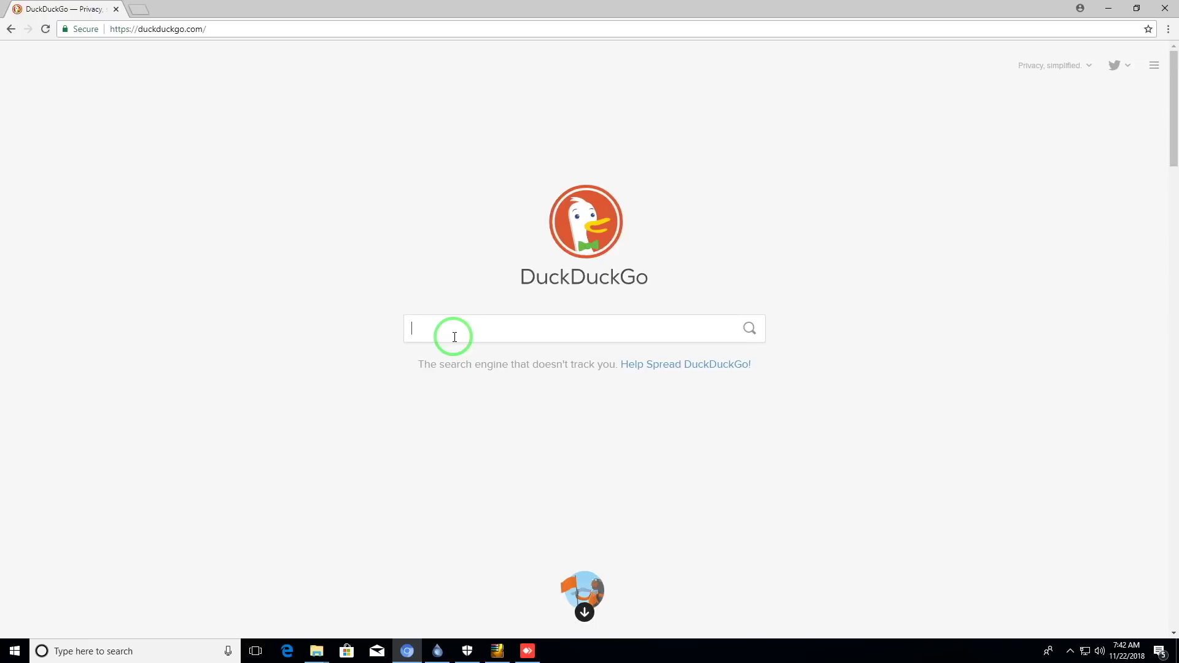
Search the web for deepfacelabs and open the iperov/DeepFaceLab repository on GitHub.
text(eepfacel)
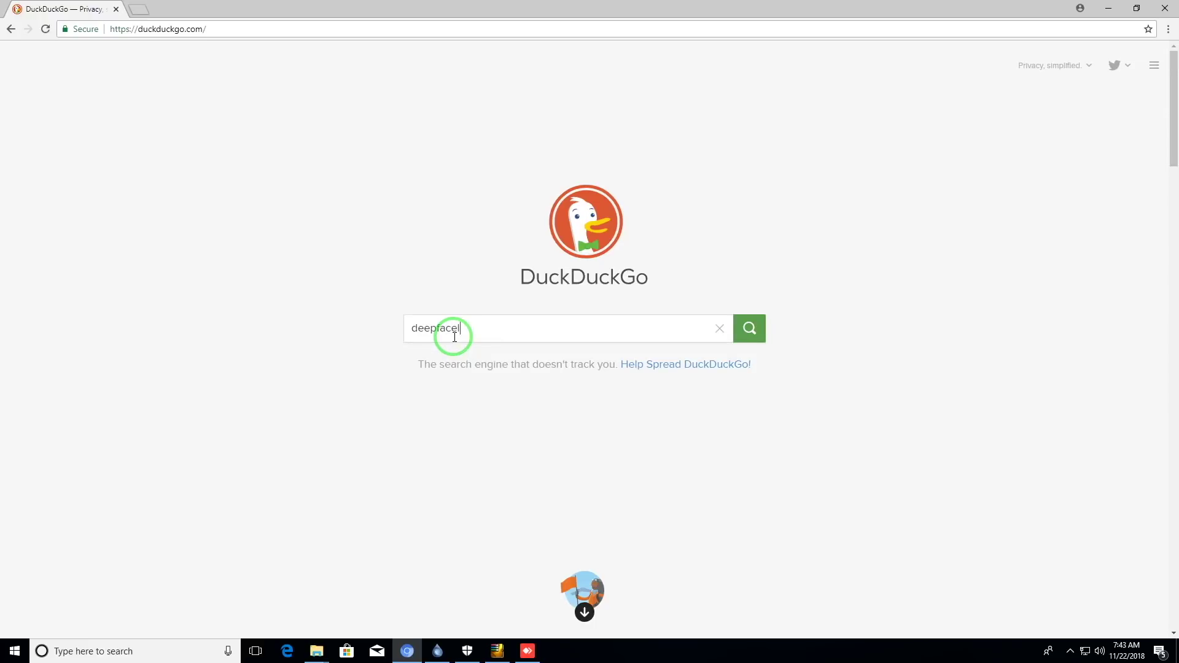
text(abs)
key(Return)
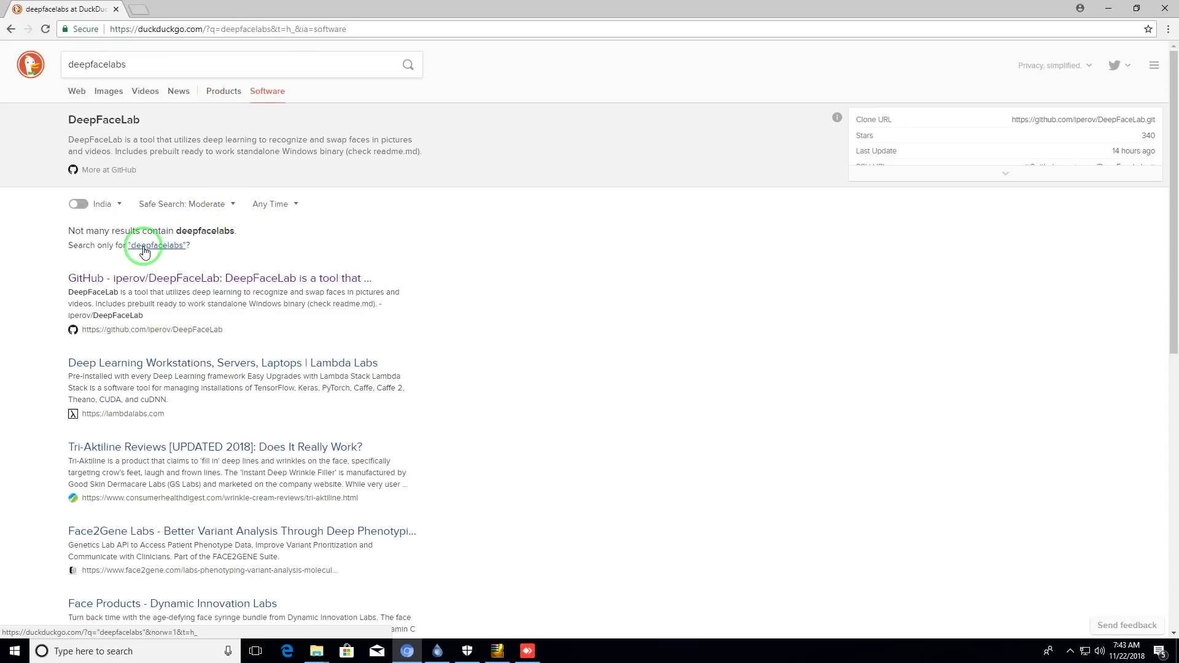
click(145, 278)
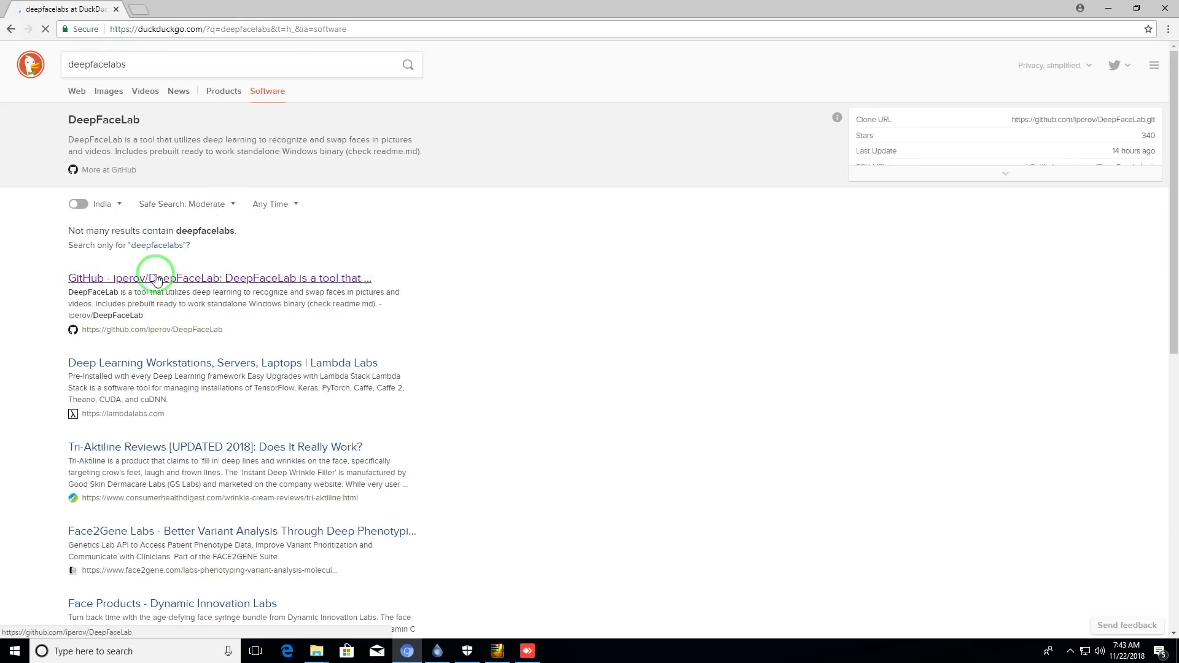
Look through the repository's features and model examples, and open the DeepFaceLab torrent page on rutracker.org.
scroll(461, 429, down, 20)
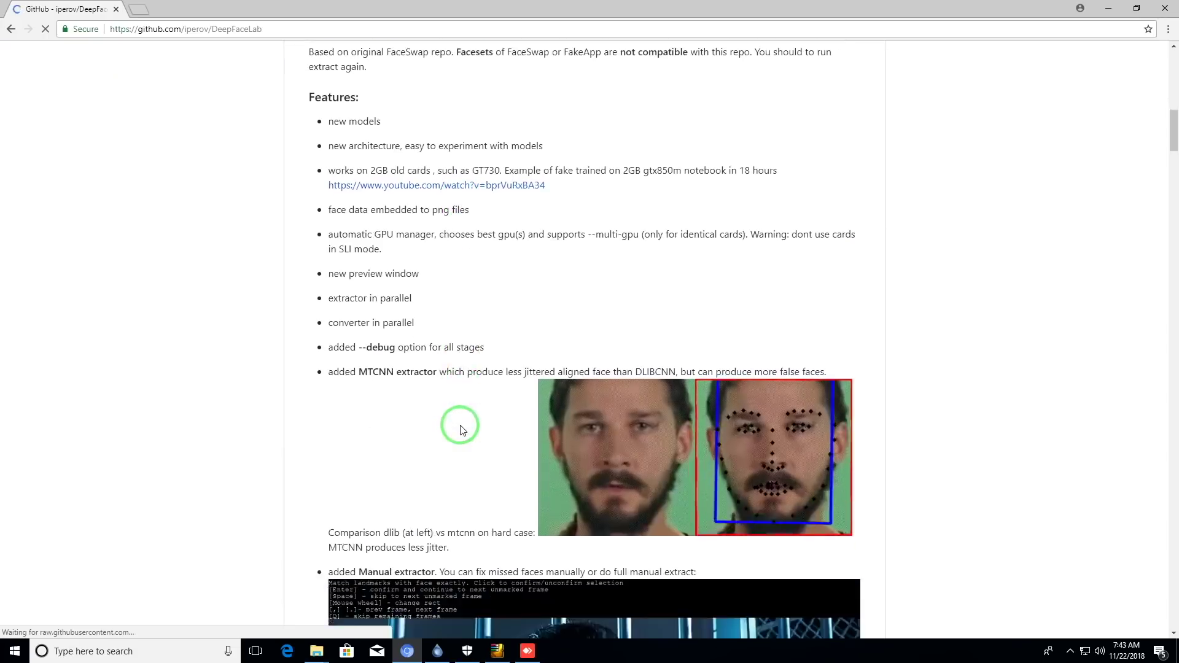
scroll(462, 429, down, 20)
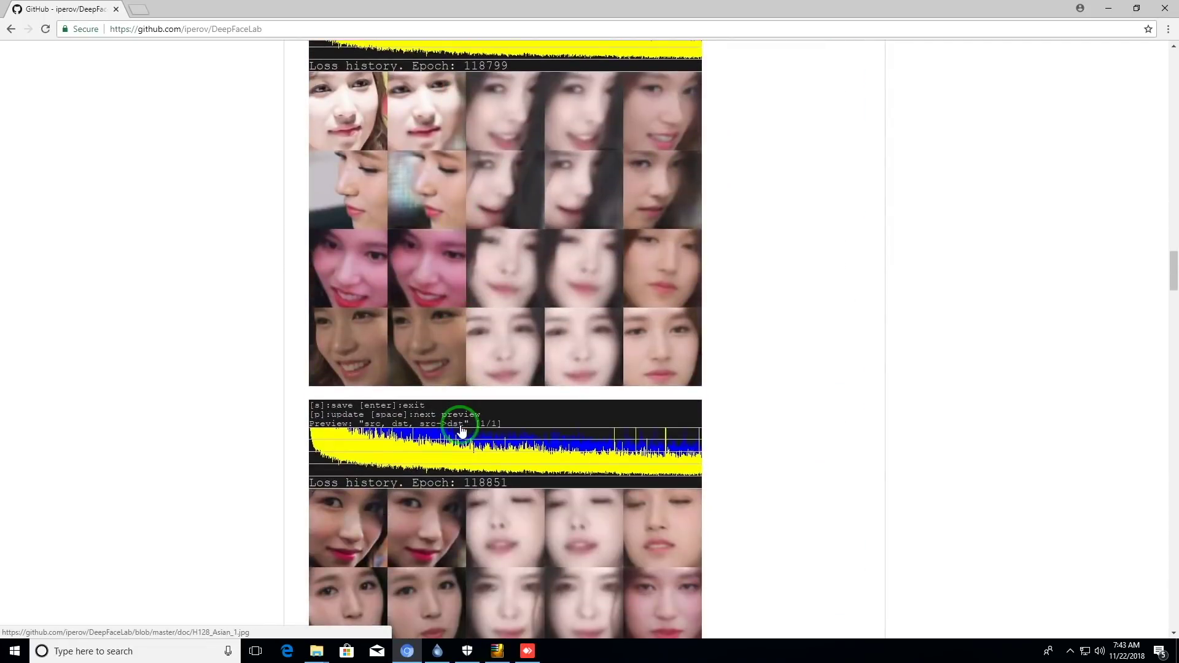
scroll(462, 429, down, 20)
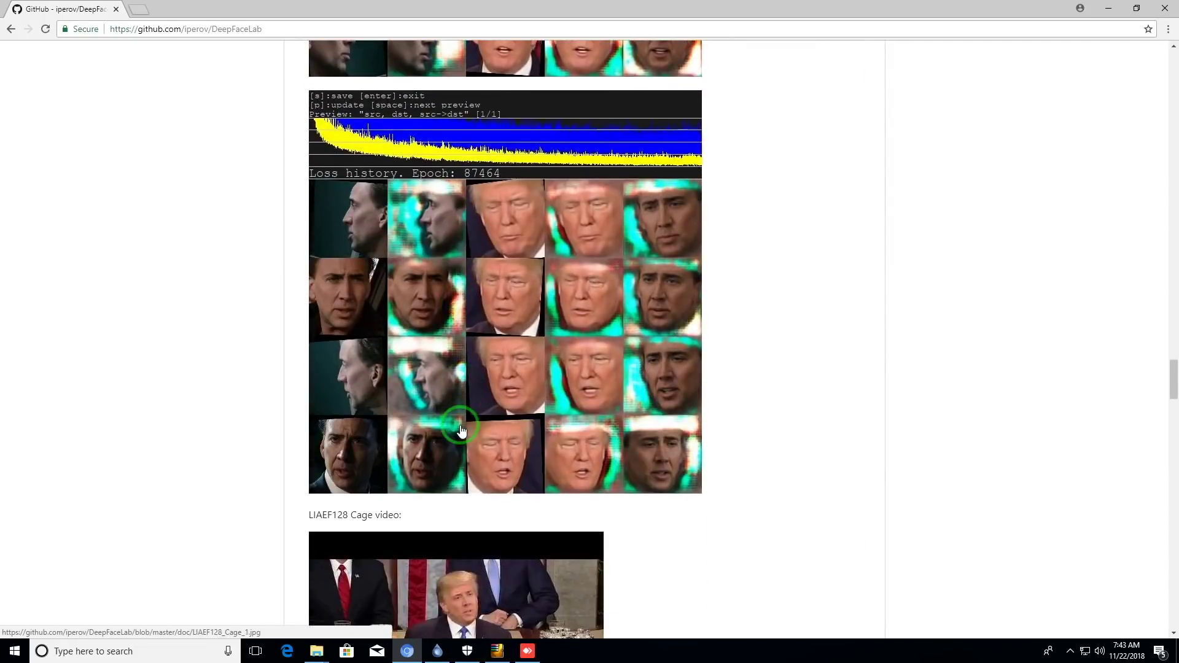
scroll(462, 429, down, 20)
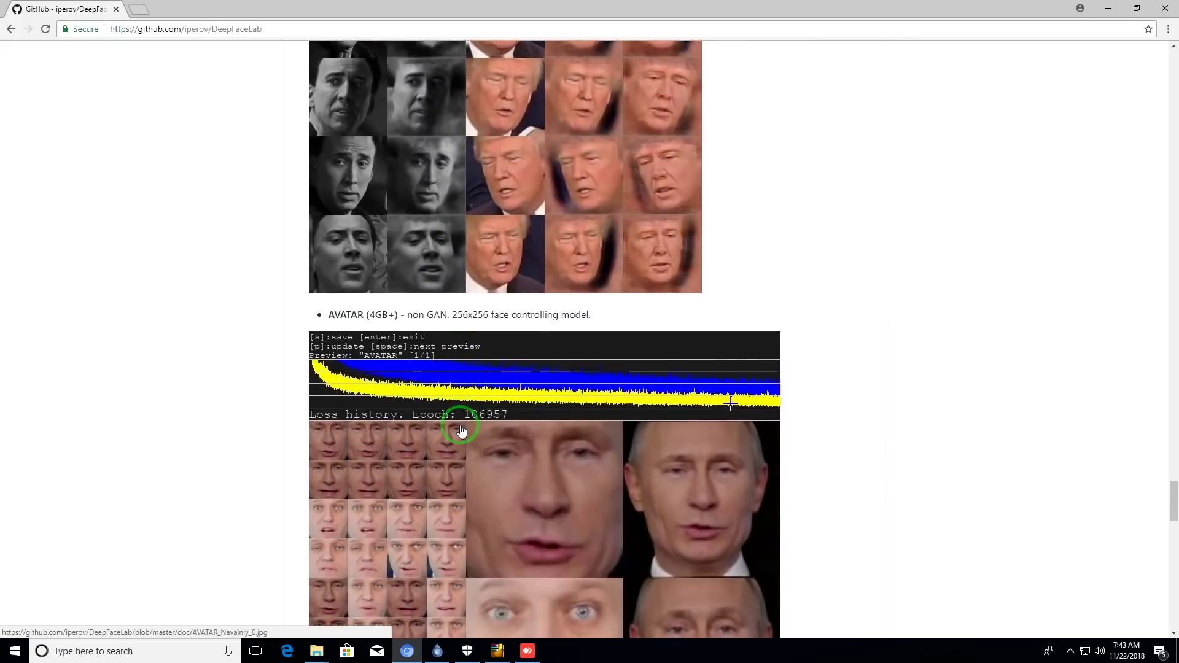
scroll(462, 429, down, 10)
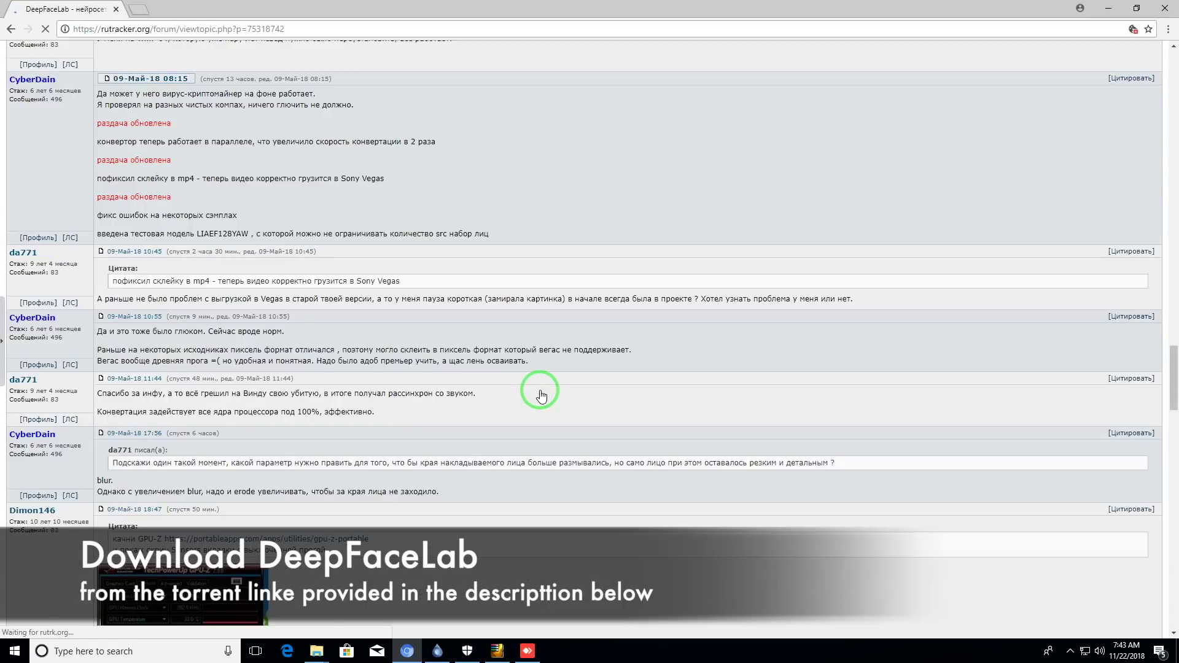
Open the page's DeepFaceLab magnet link and add the torrent in Deluge with Downloads as the download location.
scroll(542, 396, up, 15)
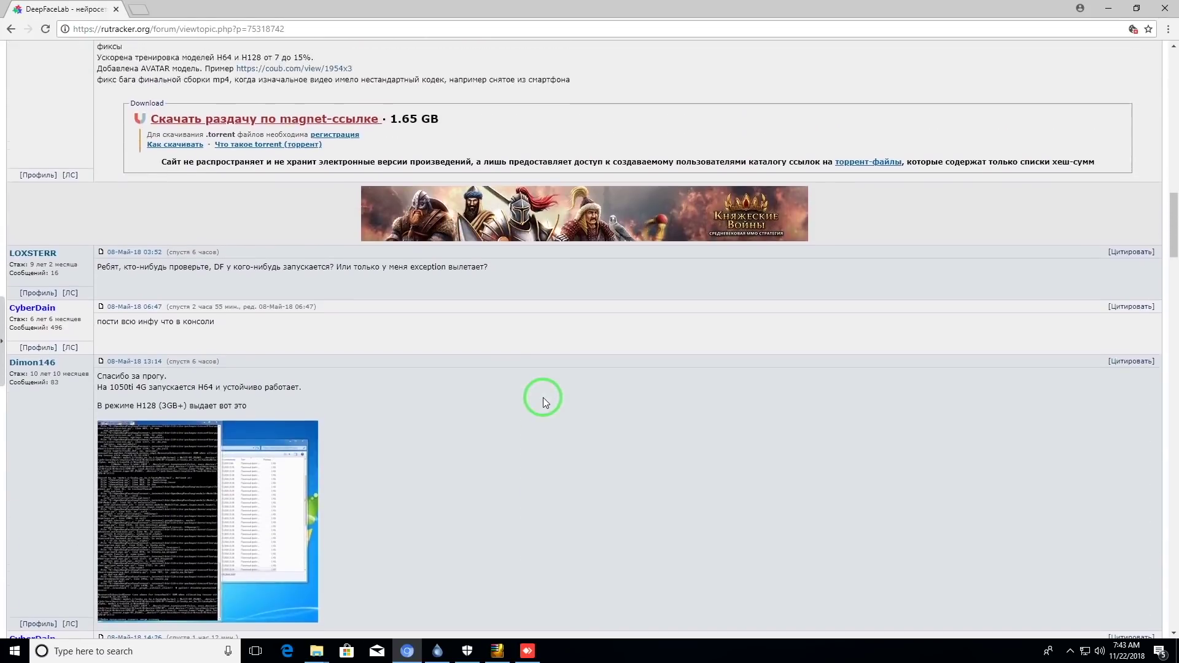
scroll(543, 396, up, 8)
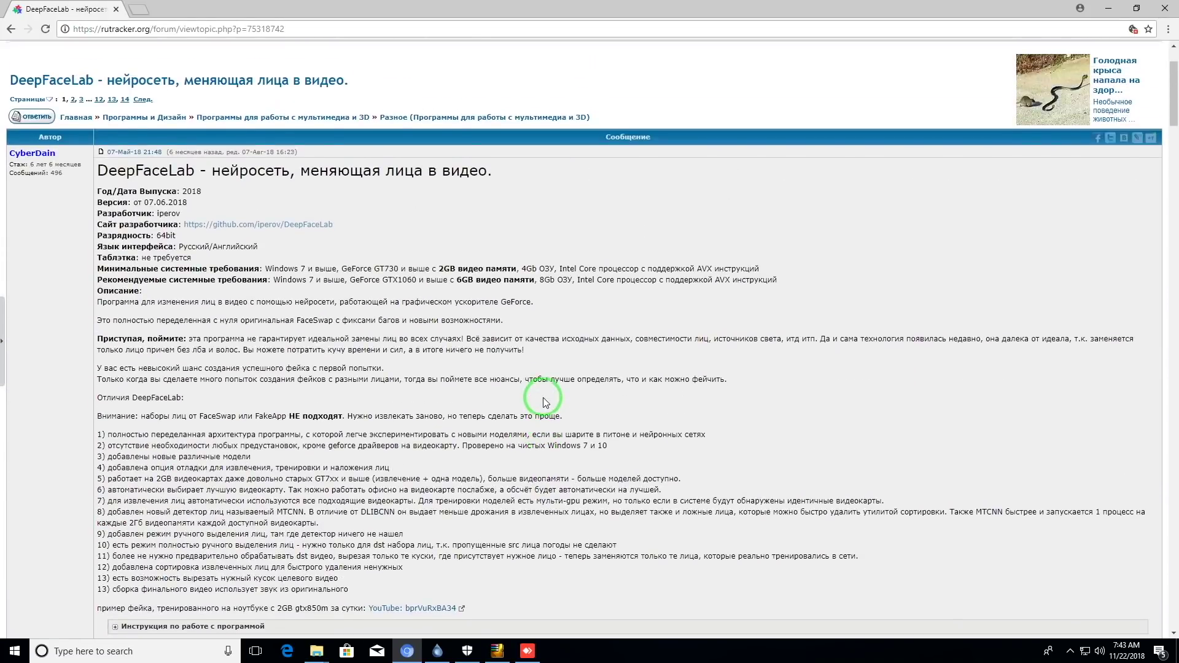
scroll(543, 397, down, 6)
scroll(543, 397, down, 6)
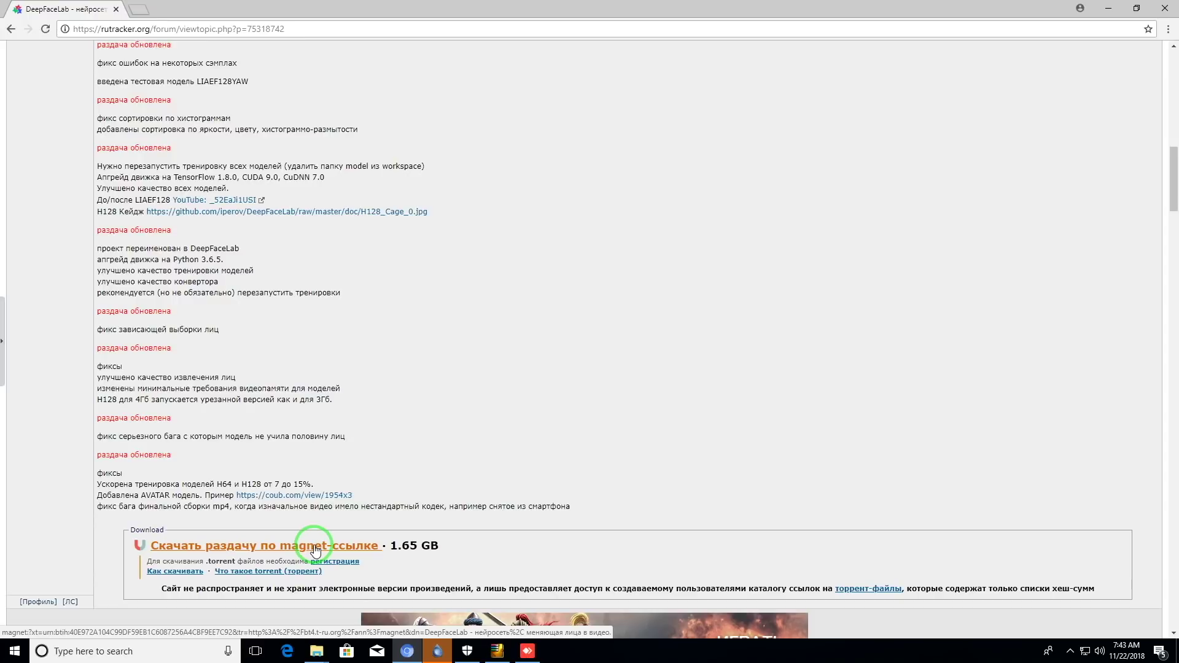
click(437, 653)
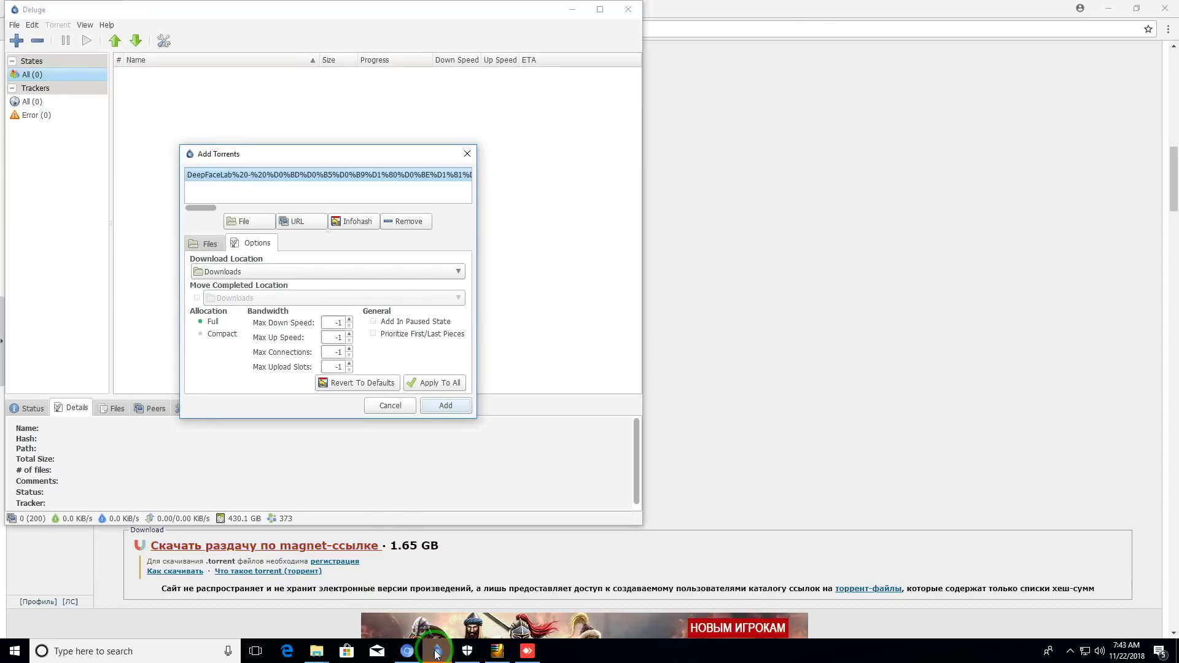
click(433, 404)
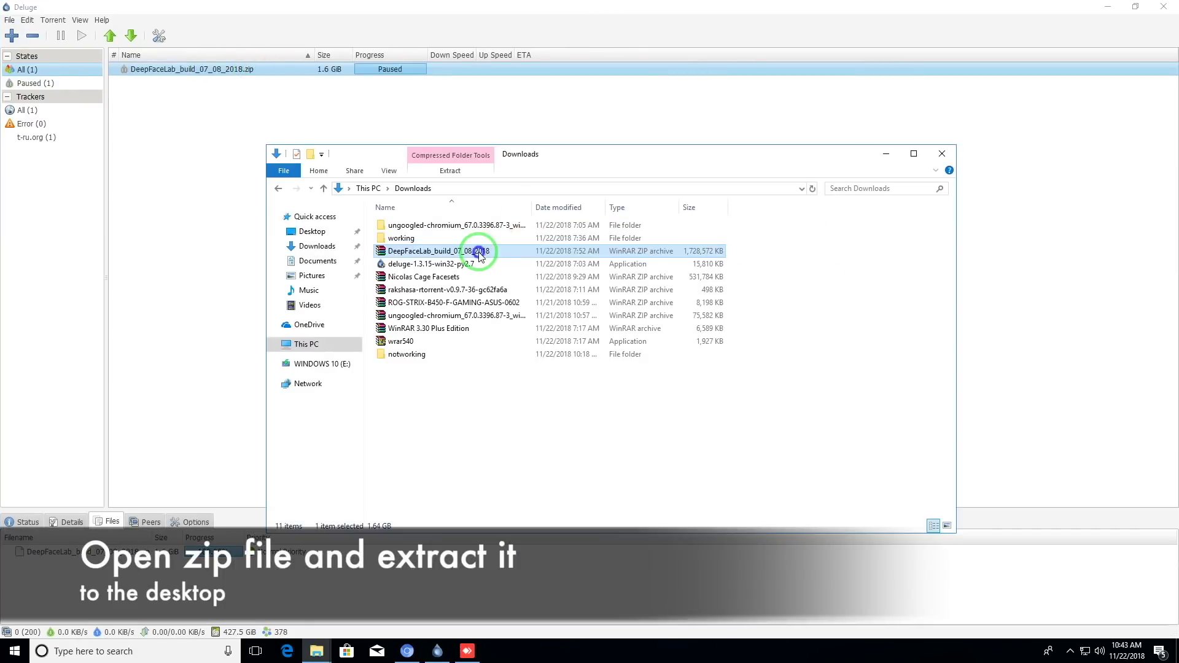
Copy the DeepFaceLab_build_07_08_2018 archive from Downloads to the desktop and extract it there into a folder of the same name.
right_click(481, 252)
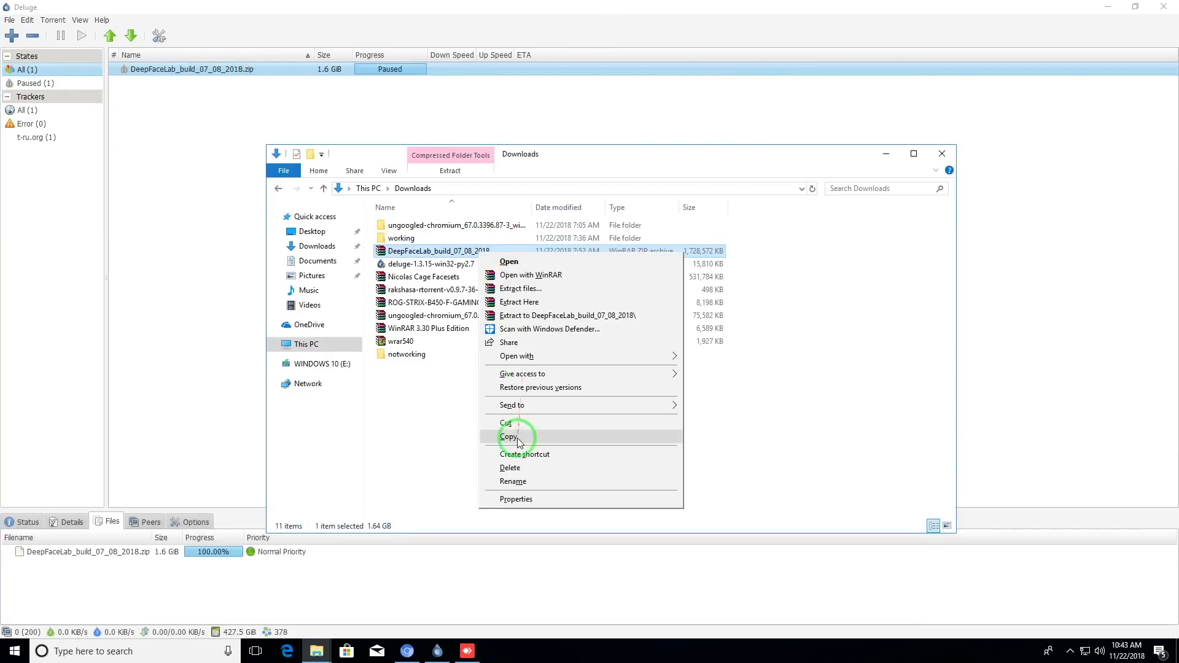
click(518, 439)
click(886, 154)
click(1109, 7)
right_click(223, 399)
click(264, 450)
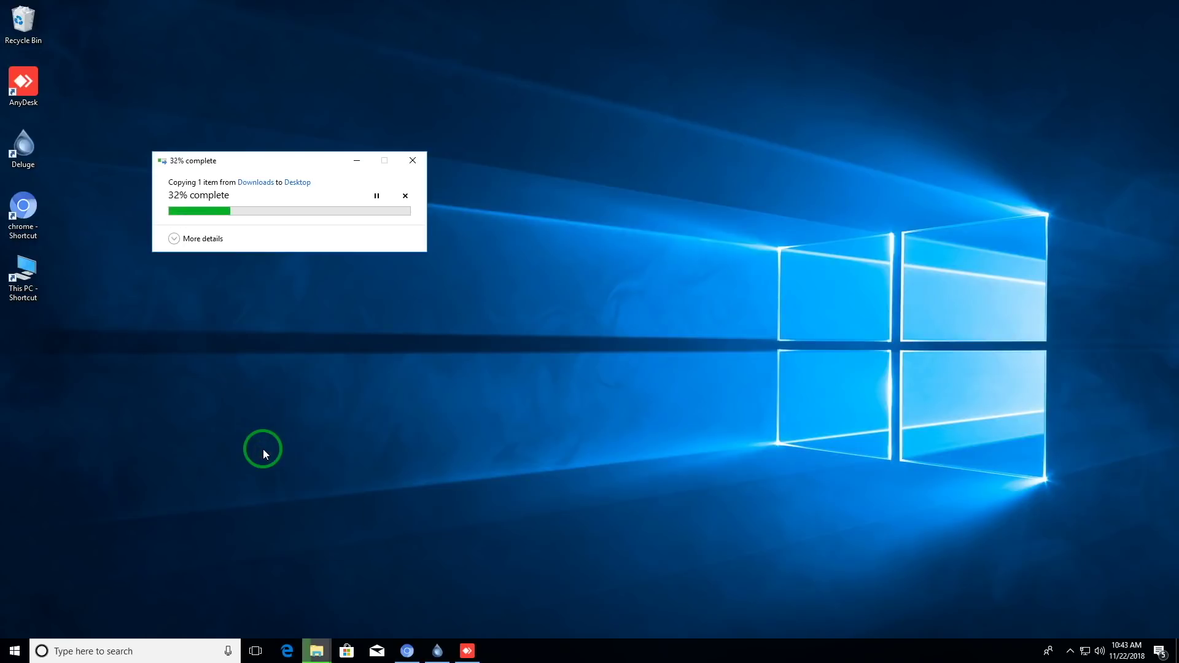
right_click(210, 334)
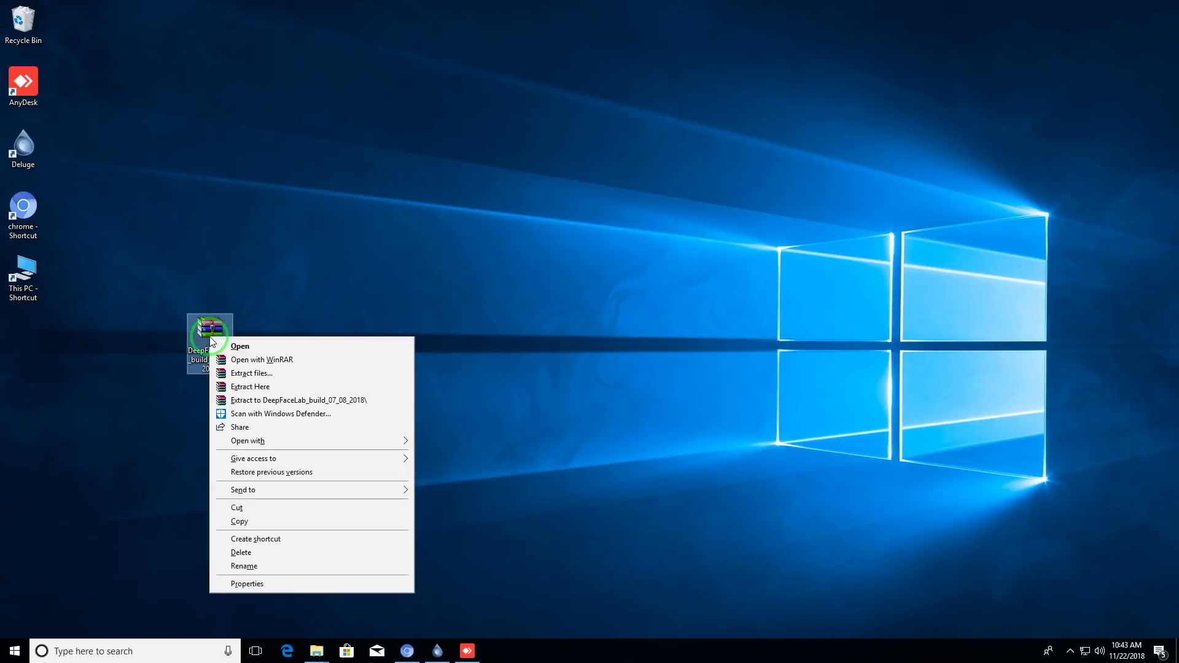
click(296, 402)
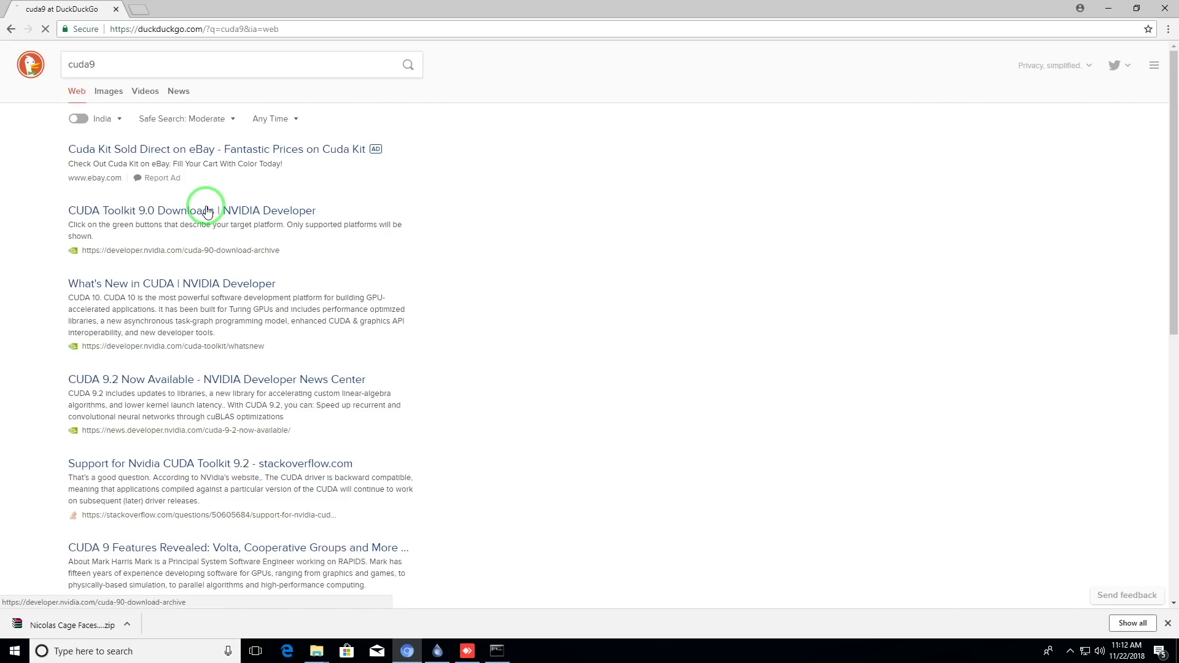
Open the CUDA Toolkit 9.0 Downloads page from the search results and choose the local exe installer for Windows 10 x86_64.
click(197, 205)
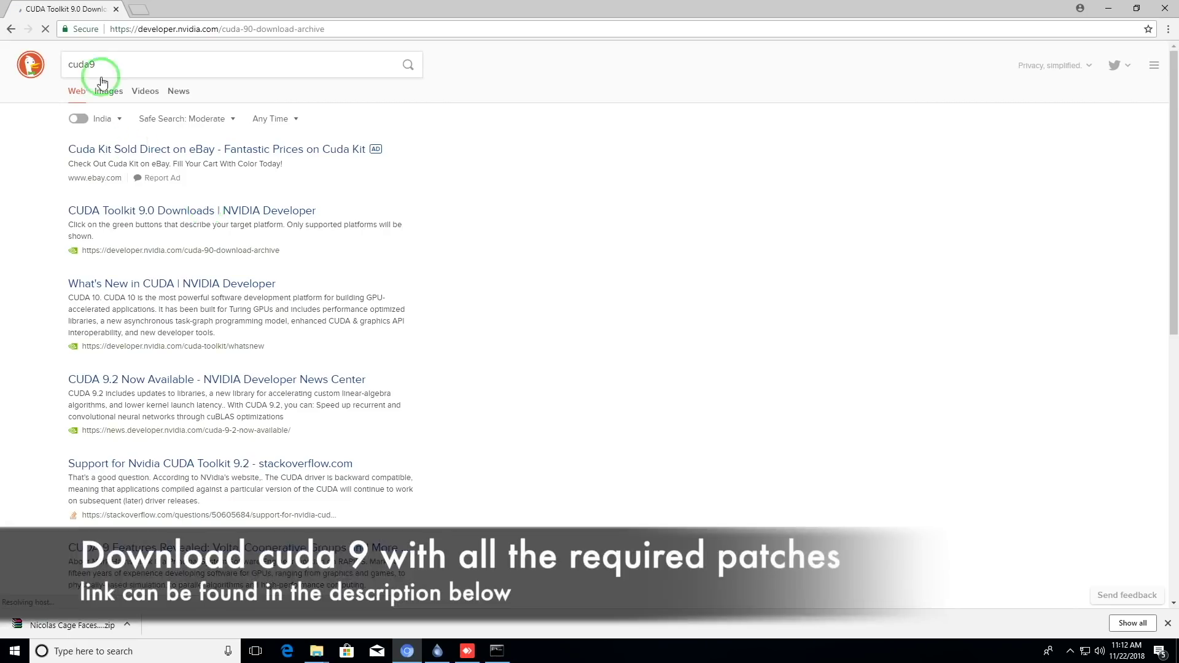
click(409, 303)
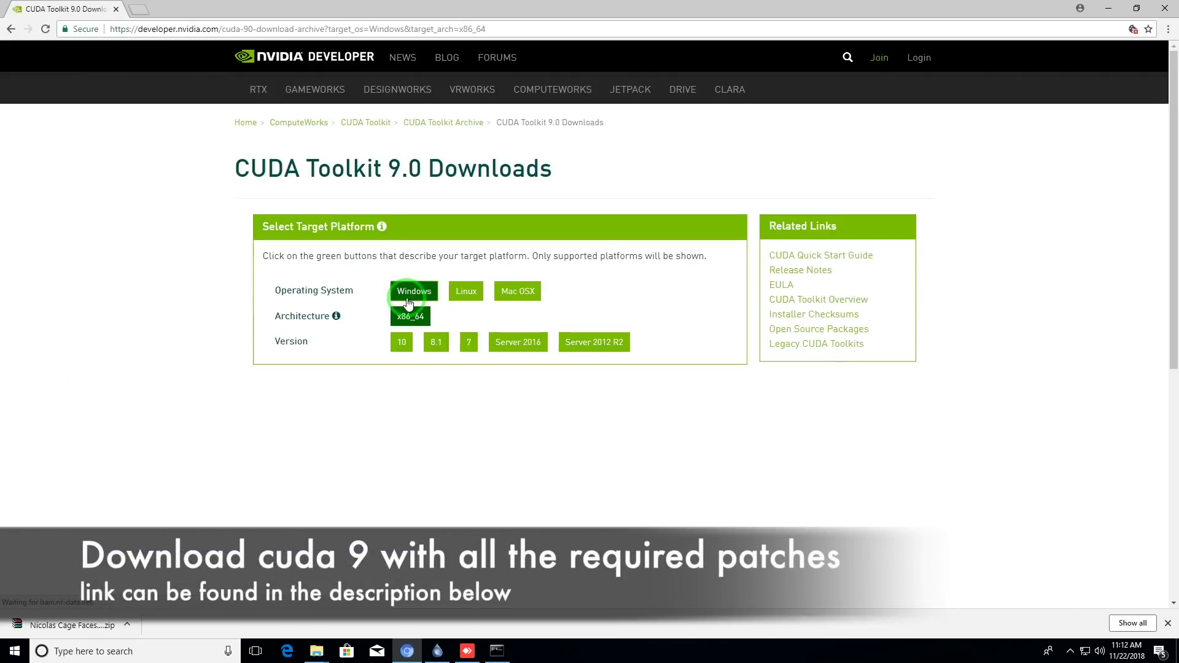
click(402, 343)
click(479, 368)
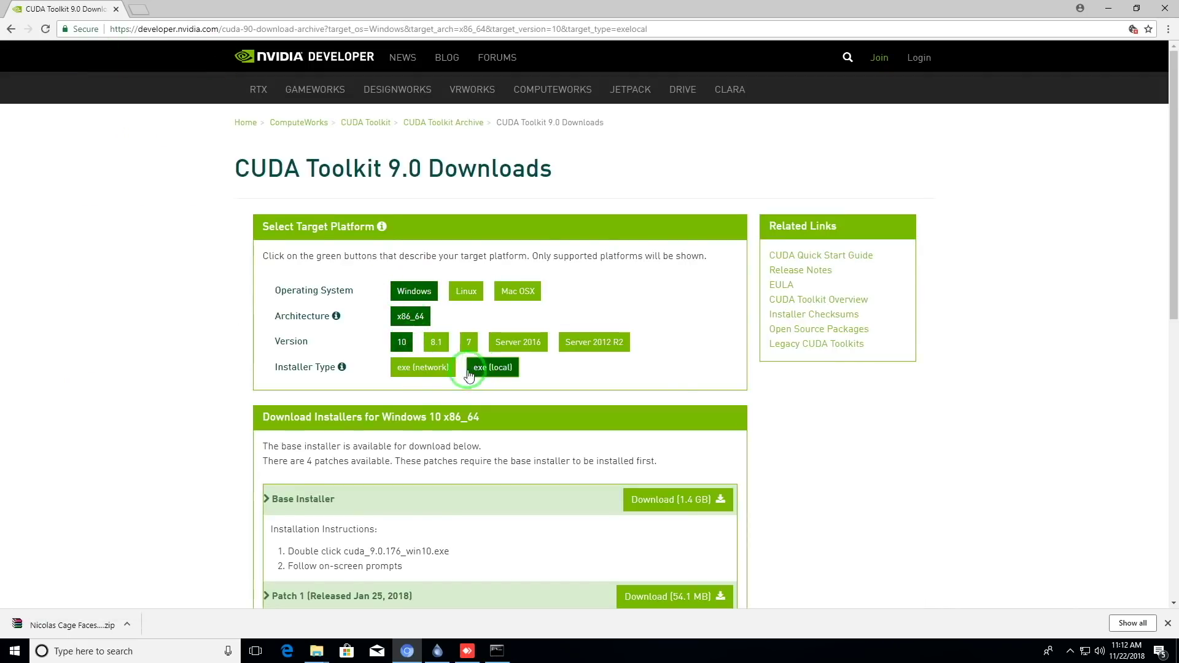
Download the CUDA 9.0 base installer, saving it as cuda_9.0.176_win10 in the Downloads folder.
scroll(406, 441, down, 2)
scroll(403, 447, down, 2)
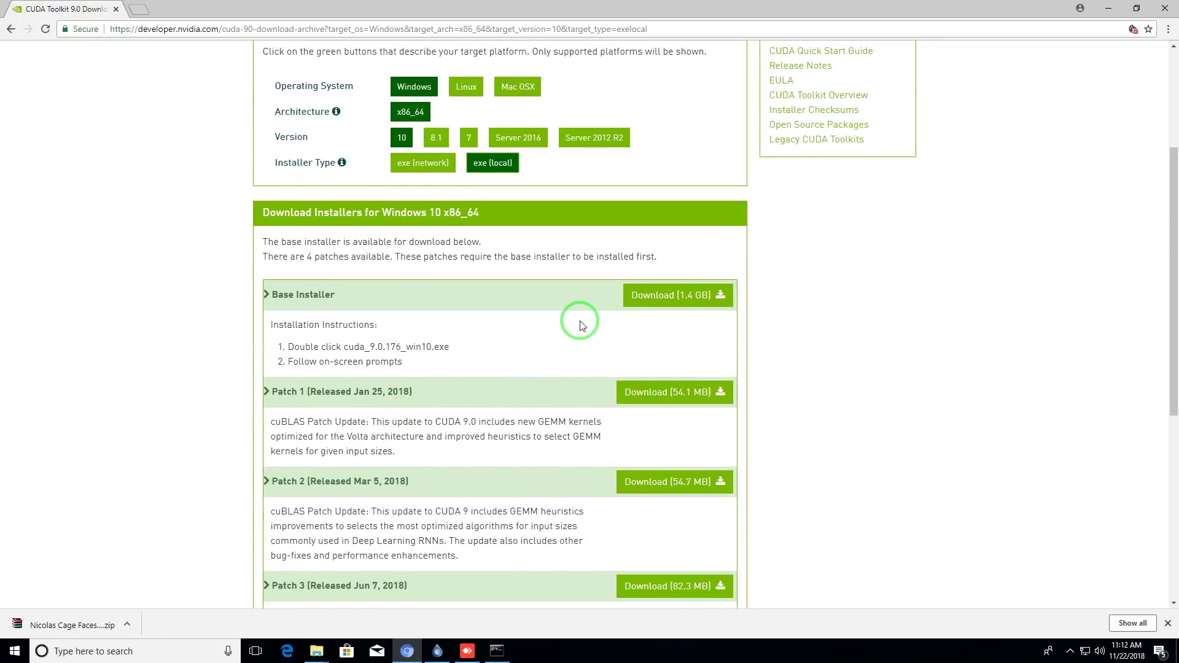
scroll(580, 320, down, 2)
scroll(579, 320, down, 1)
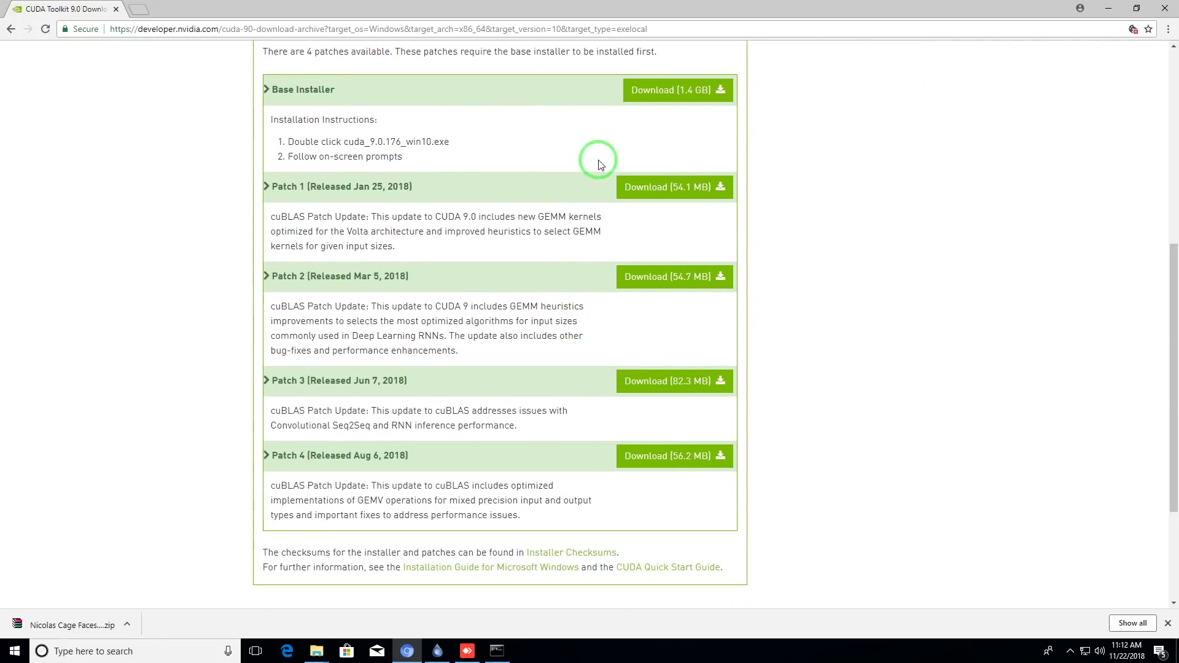
click(630, 185)
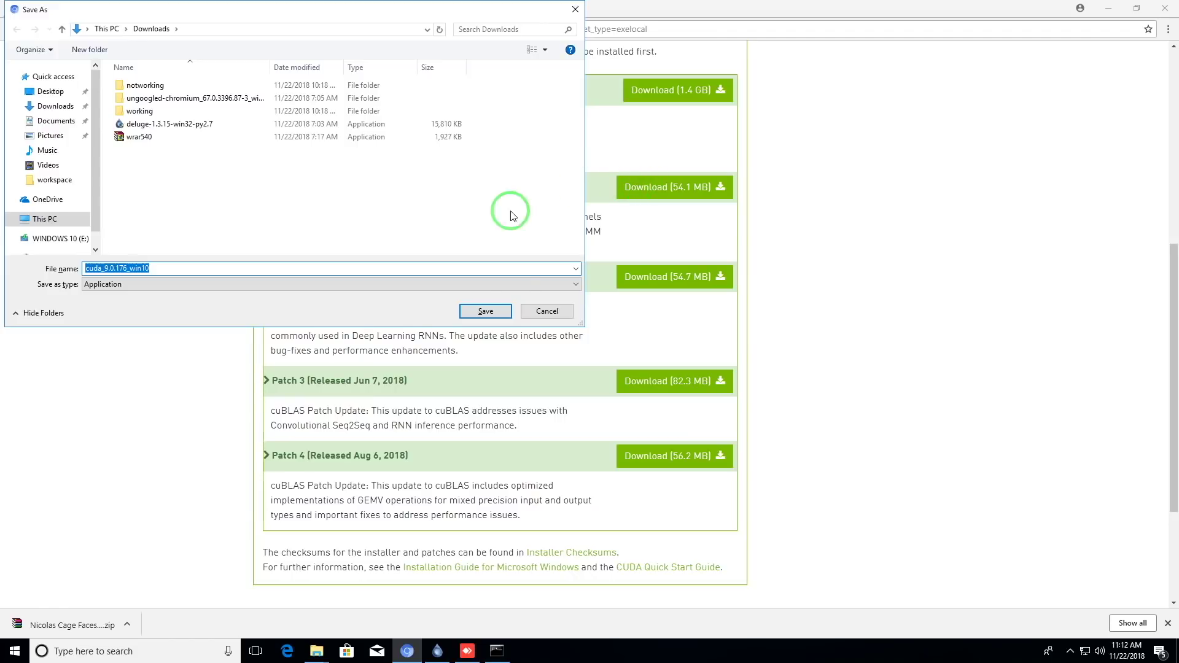
click(485, 311)
Download CUDA 9.0 patches 1 to 4 into the Downloads folder under their suggested file names.
click(640, 203)
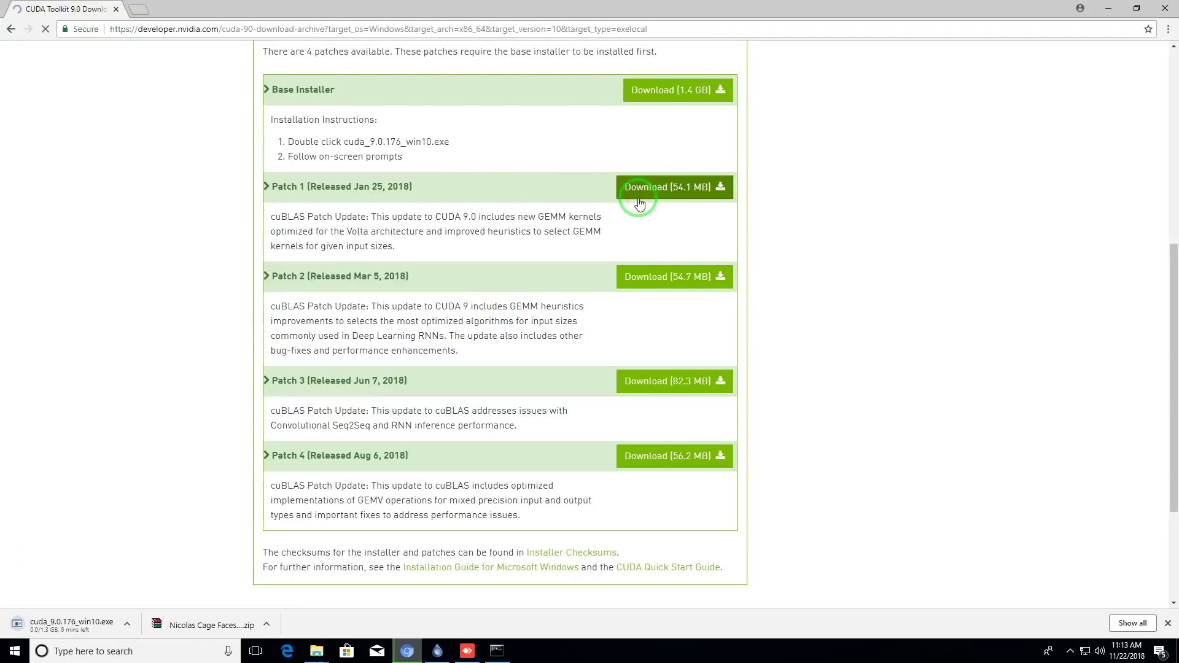
click(474, 297)
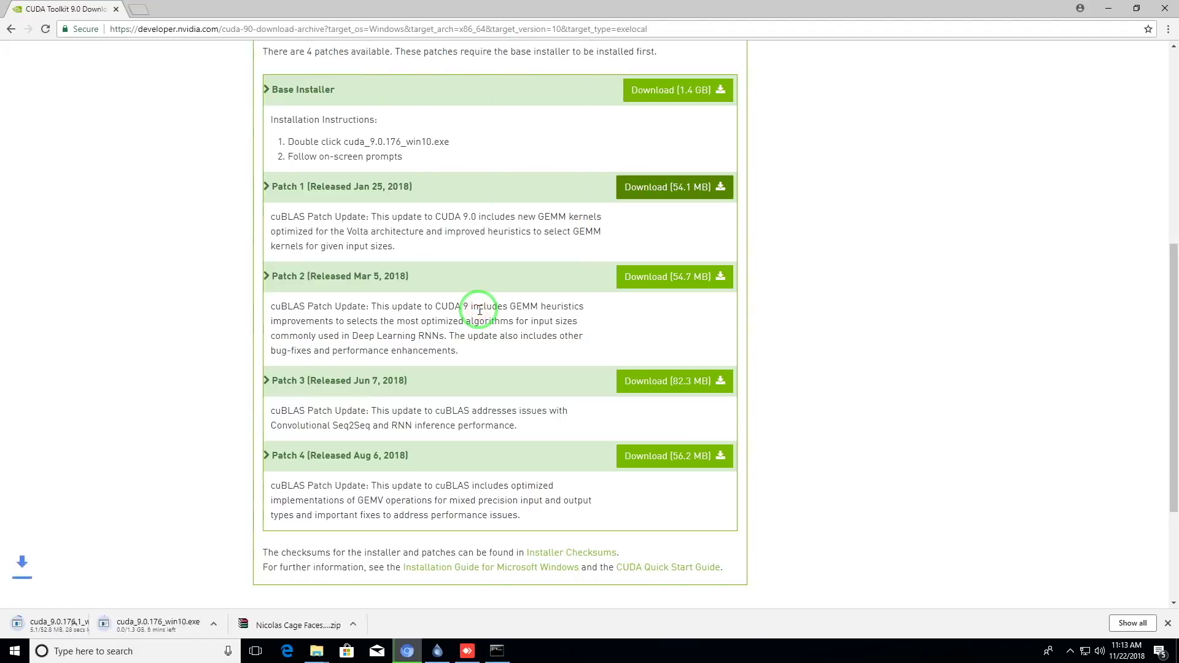
click(629, 286)
click(491, 309)
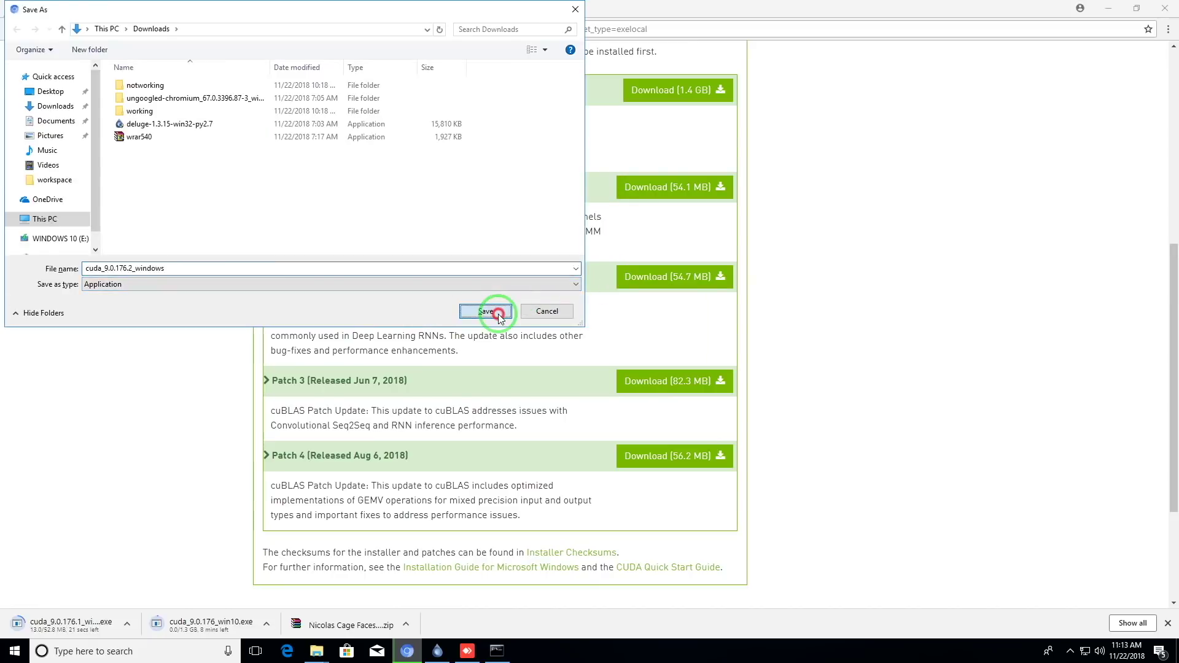
click(650, 389)
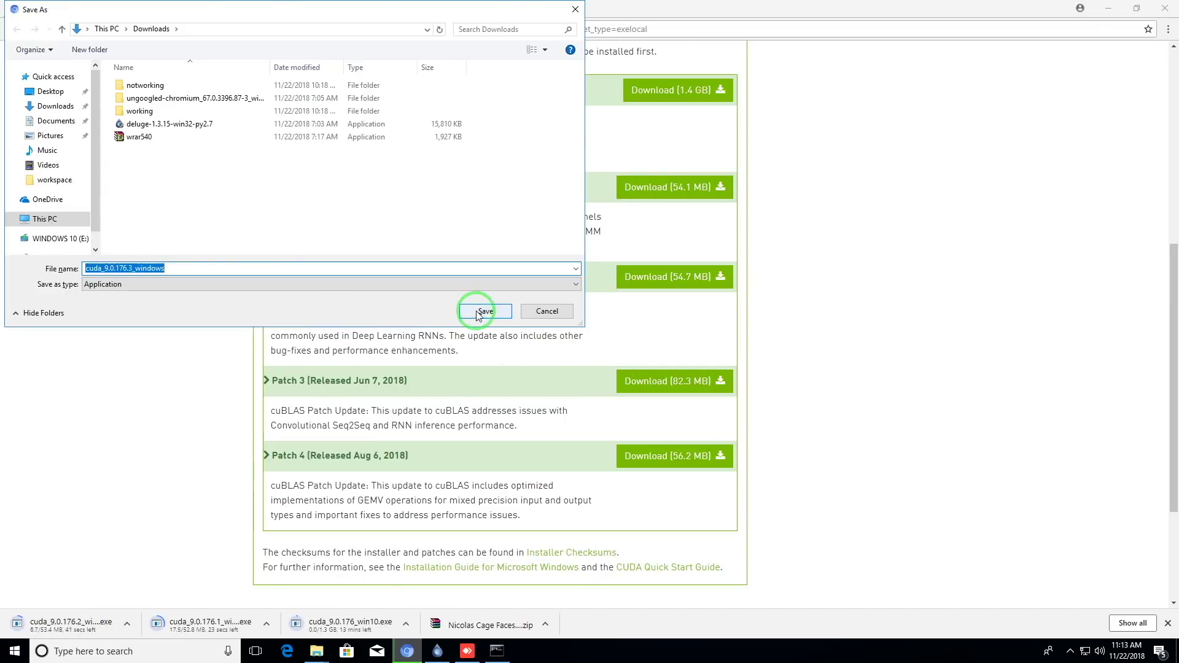
click(482, 311)
click(664, 457)
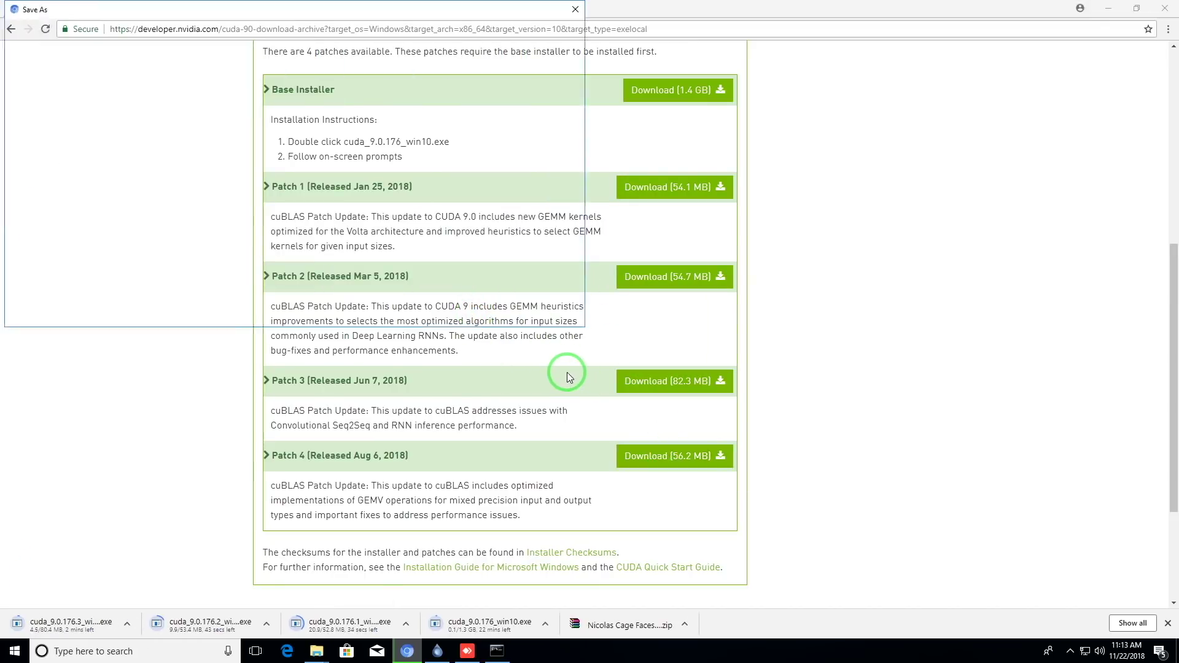
click(487, 311)
Search the web for cudann in a new tab and open the NVIDIA cuDNN page.
click(147, 16)
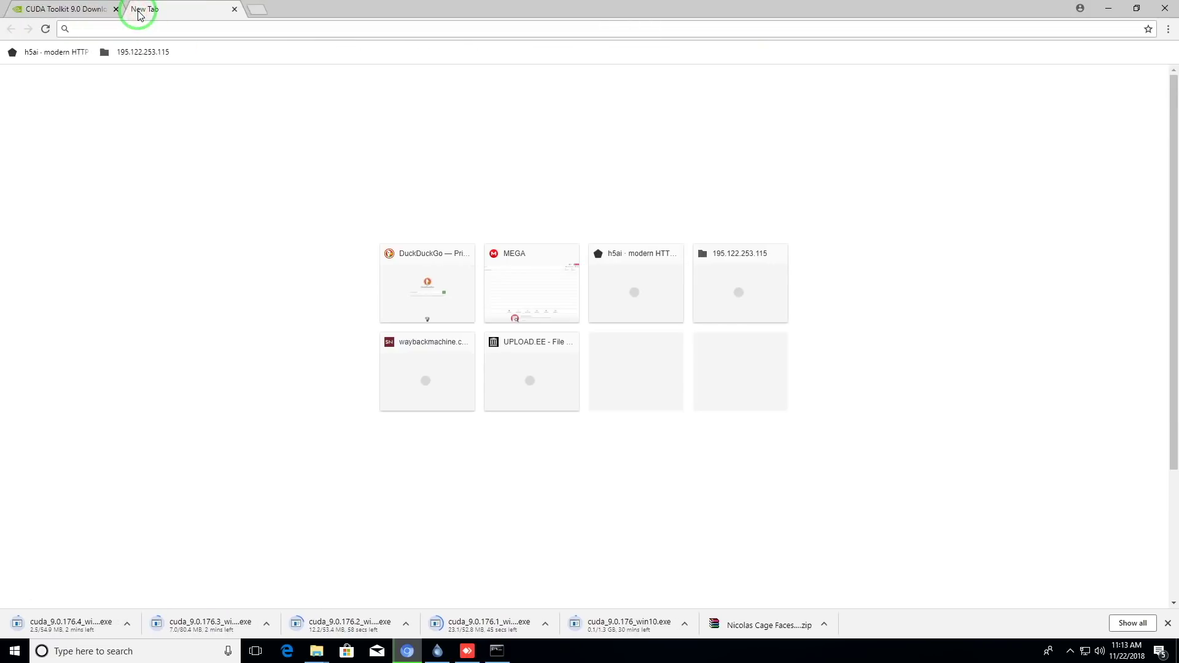
text(cudann)
key(Return)
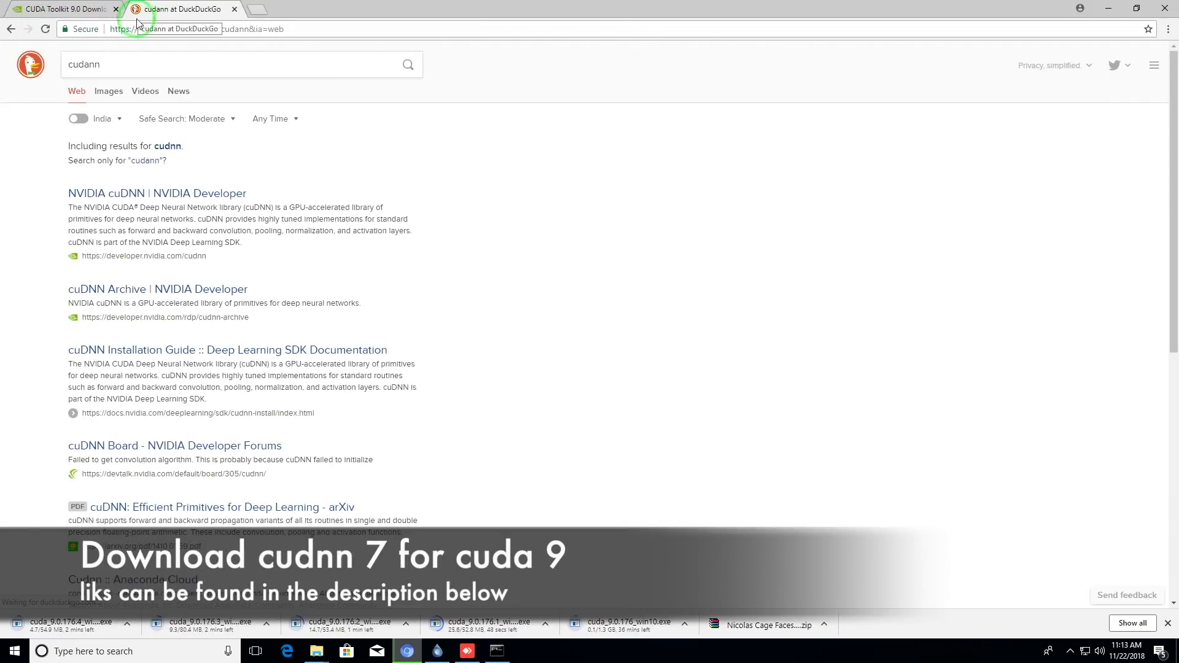
click(125, 195)
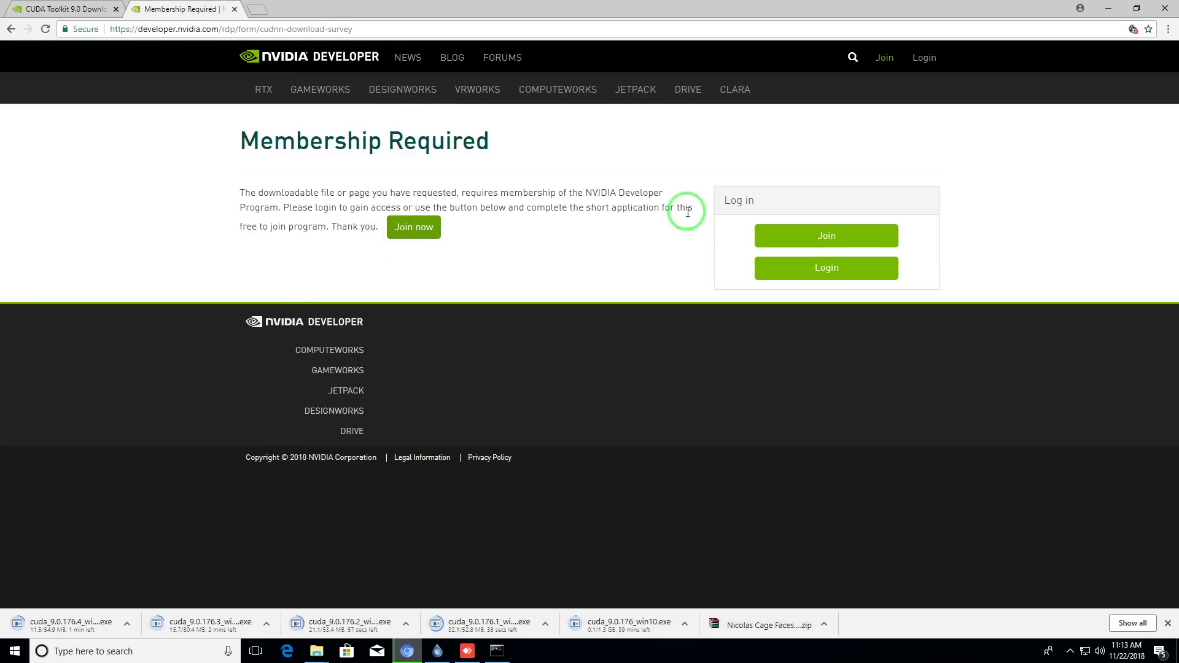
Log in to the NVIDIA Developer account and agree to the cuDNN software license terms.
click(805, 266)
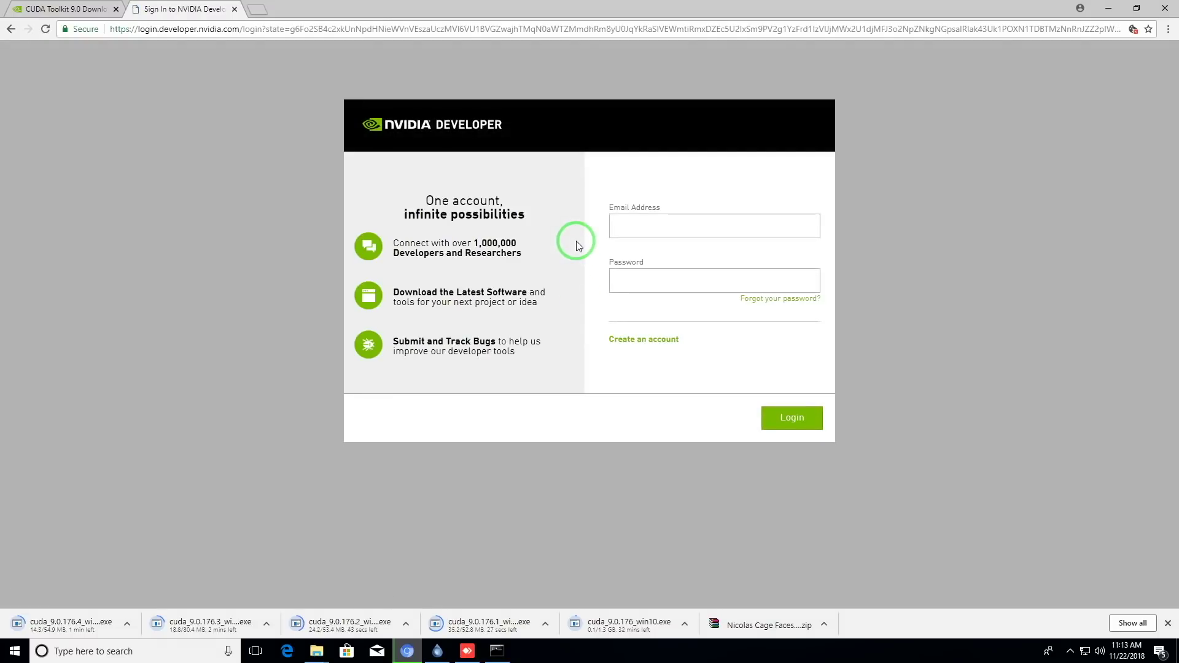
click(242, 244)
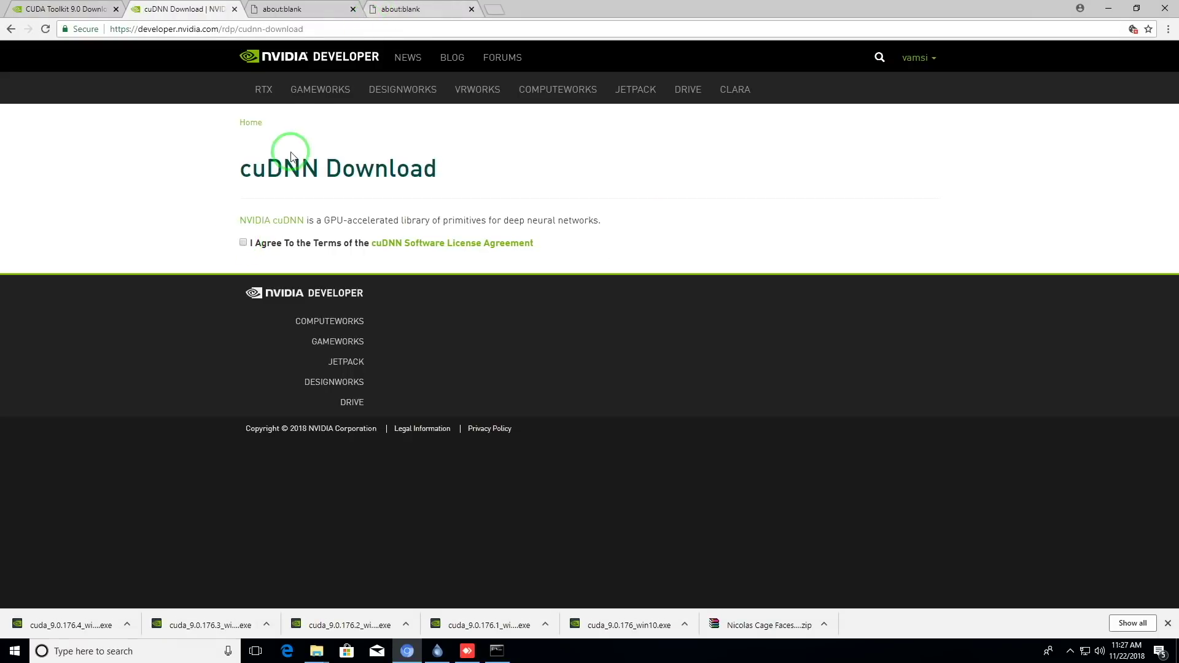
click(241, 244)
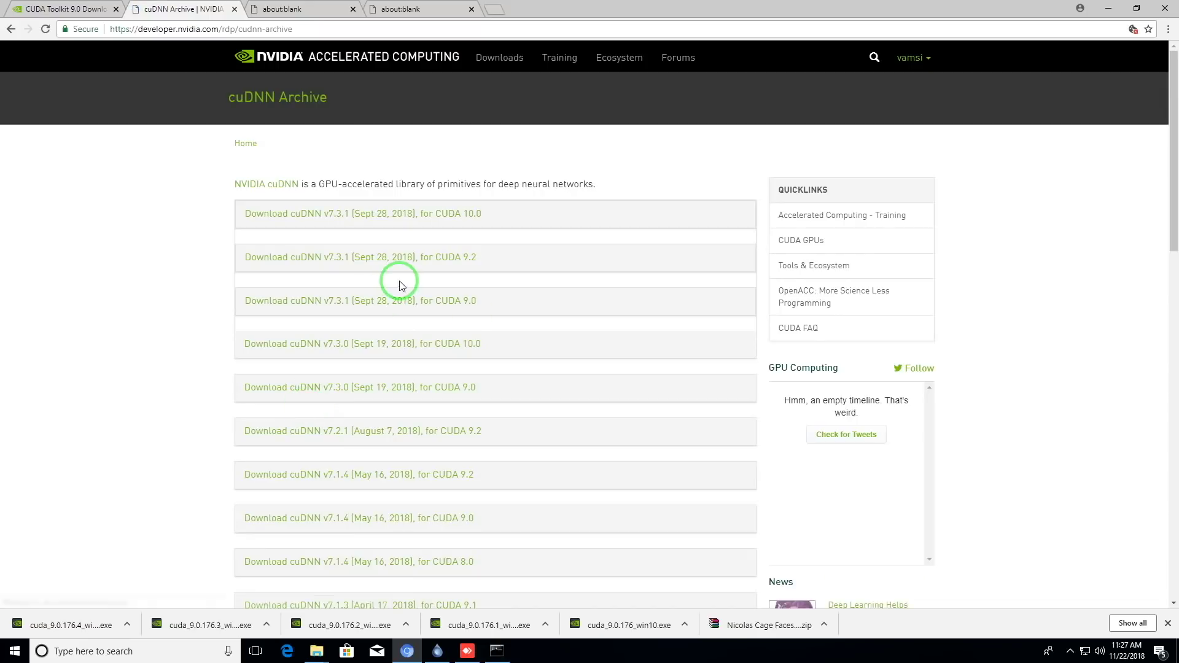
Download the cuDNN v7.3.1 Library for Windows 10 built for CUDA 9.0 from the cuDNN Archive and save it.
scroll(395, 280, down, 2)
click(409, 178)
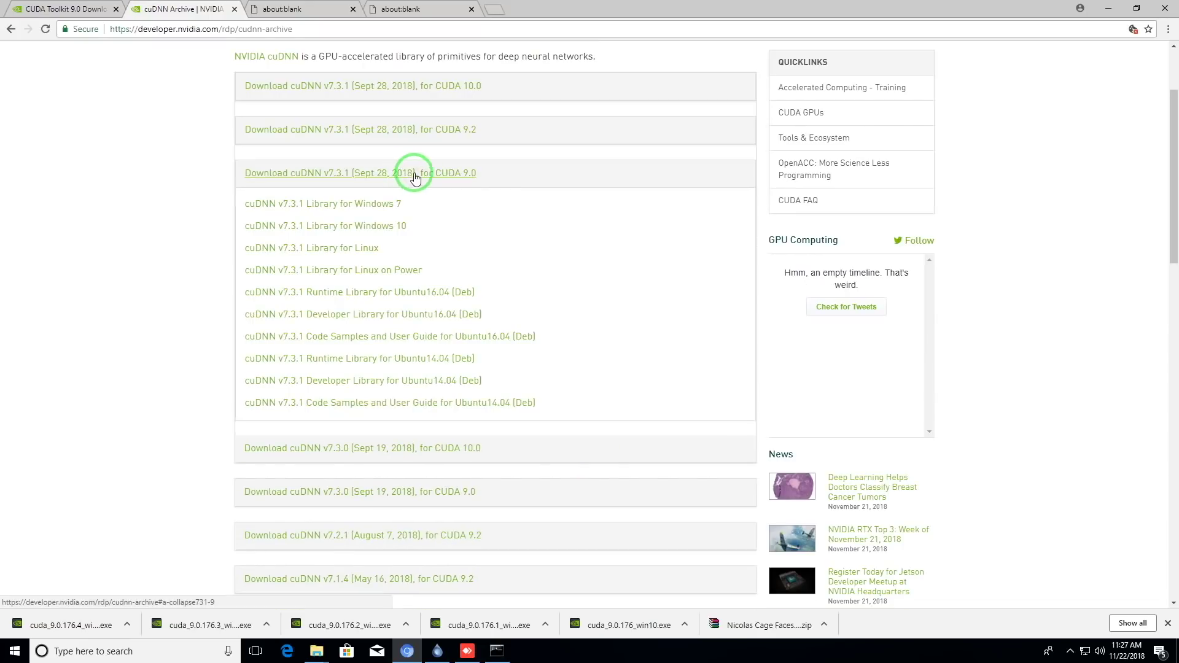
click(388, 223)
click(477, 316)
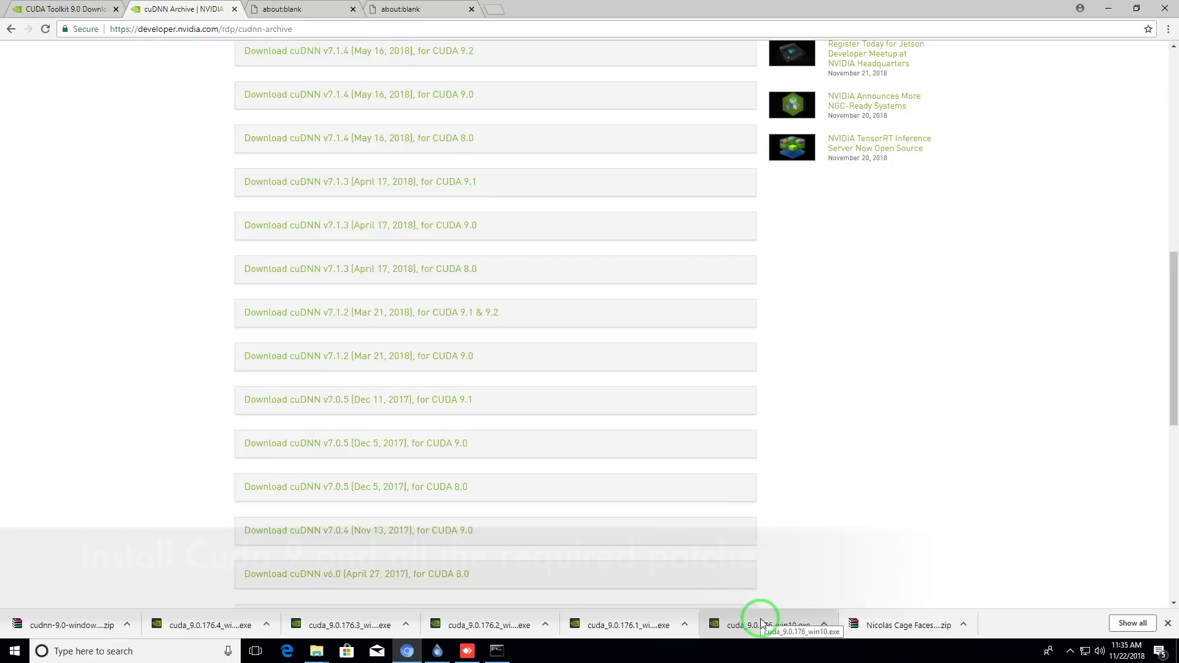
Launch the downloaded CUDA 9.0 base installer, accept its license agreement and proceed past the installation options.
click(764, 621)
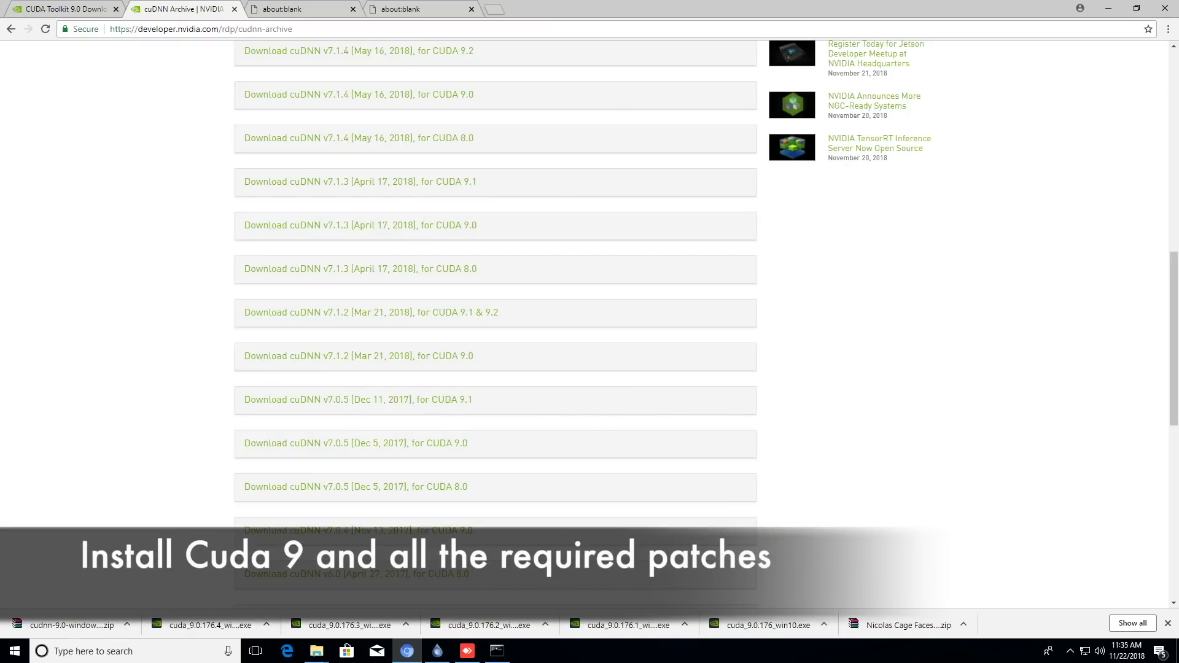
click(566, 359)
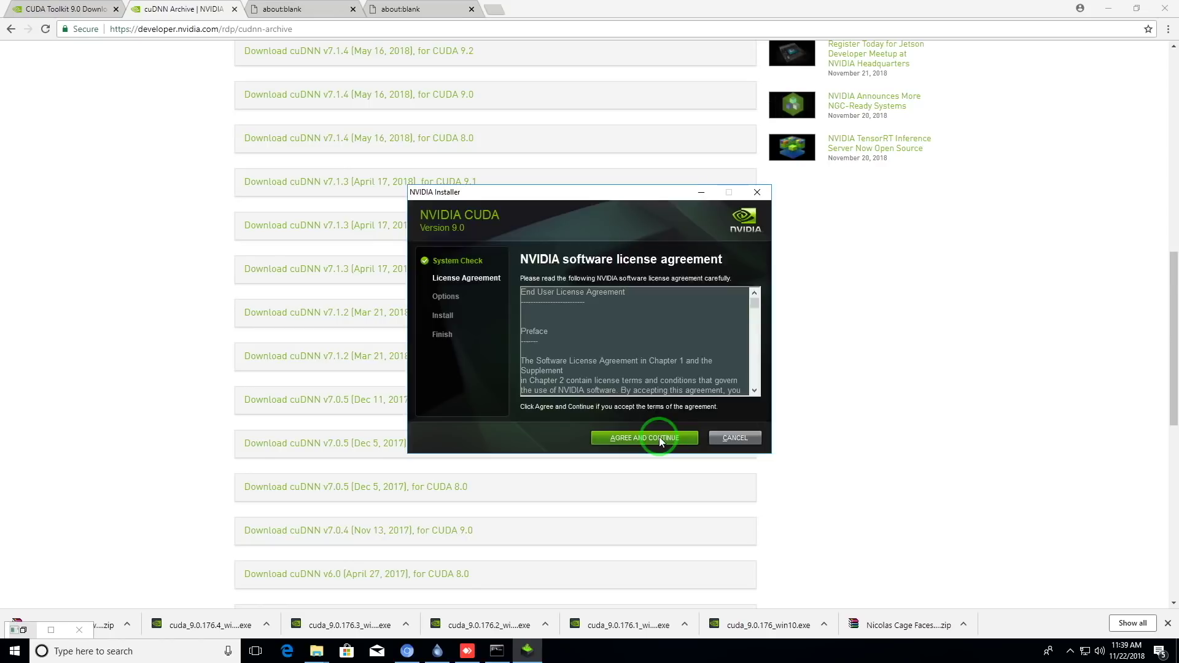
click(658, 437)
click(658, 437)
Continue the CUDA 9.0 installation without Visual Studio and finish the installer, postponing the restart.
click(526, 312)
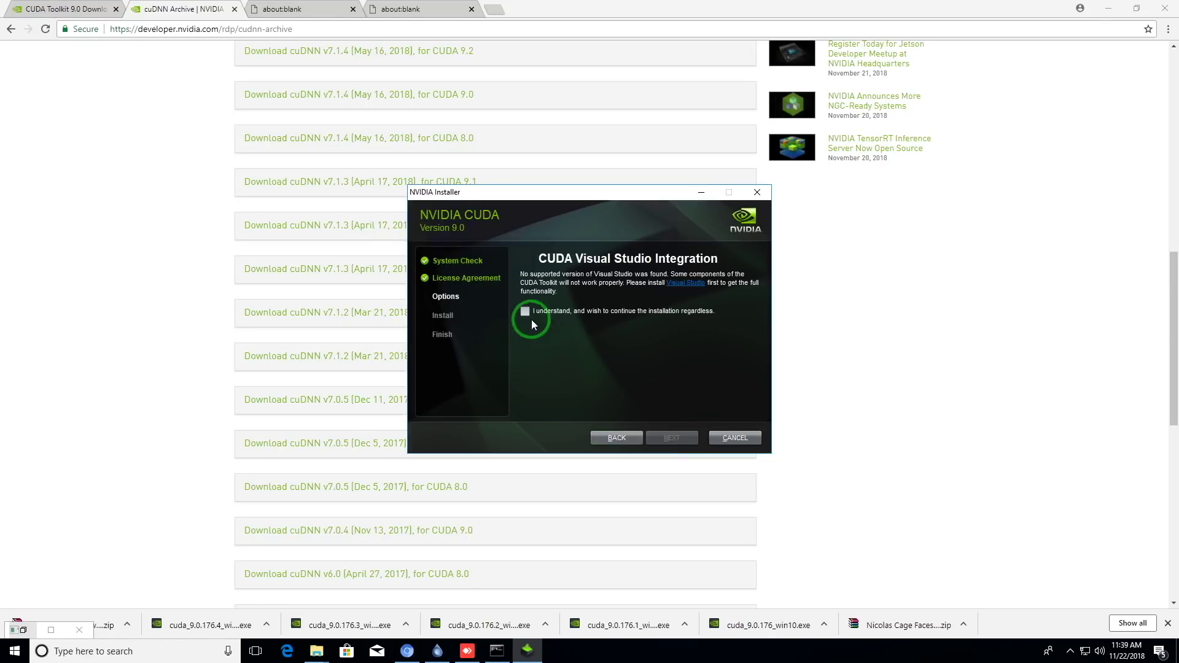
click(664, 438)
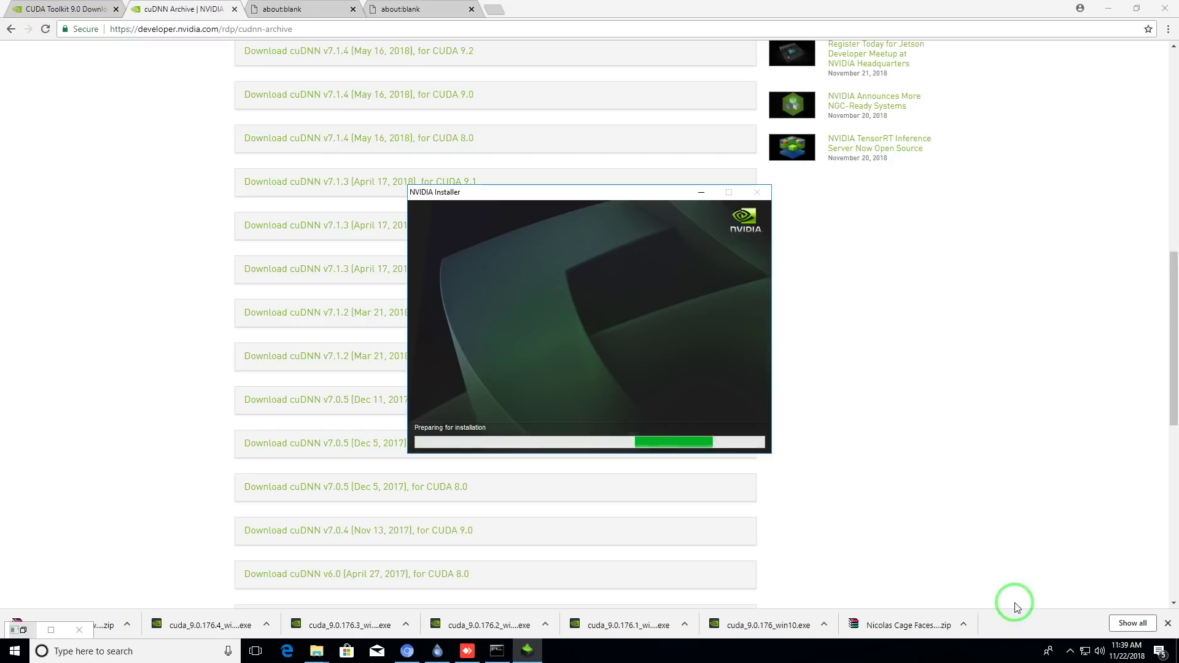
click(644, 324)
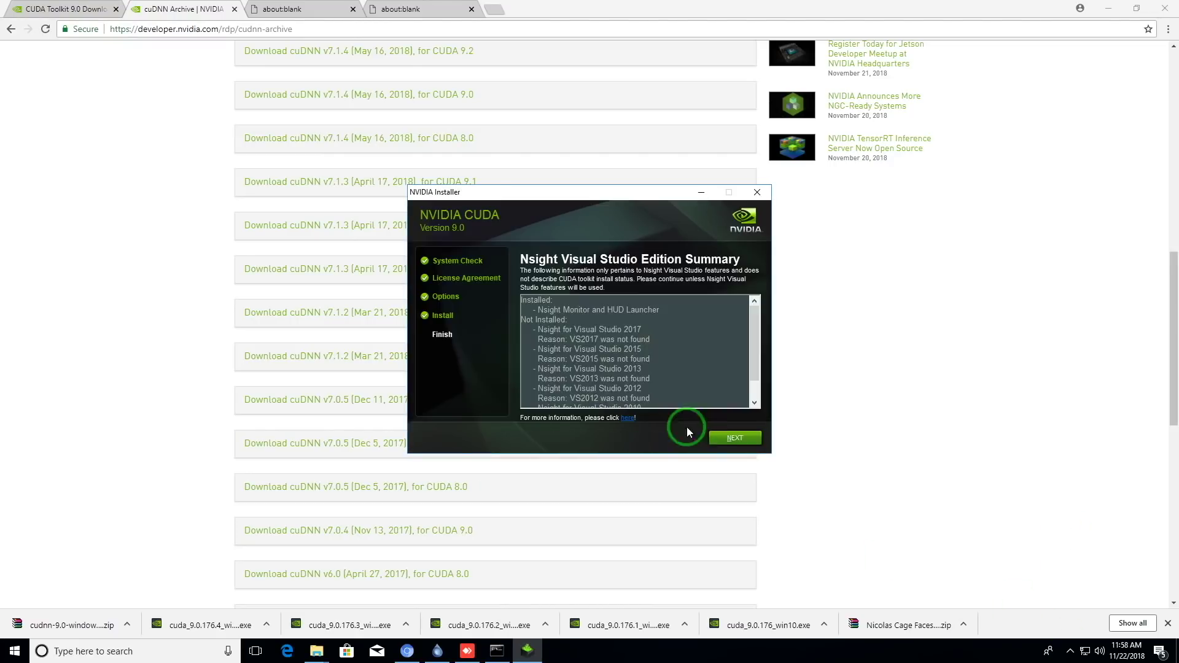
click(724, 438)
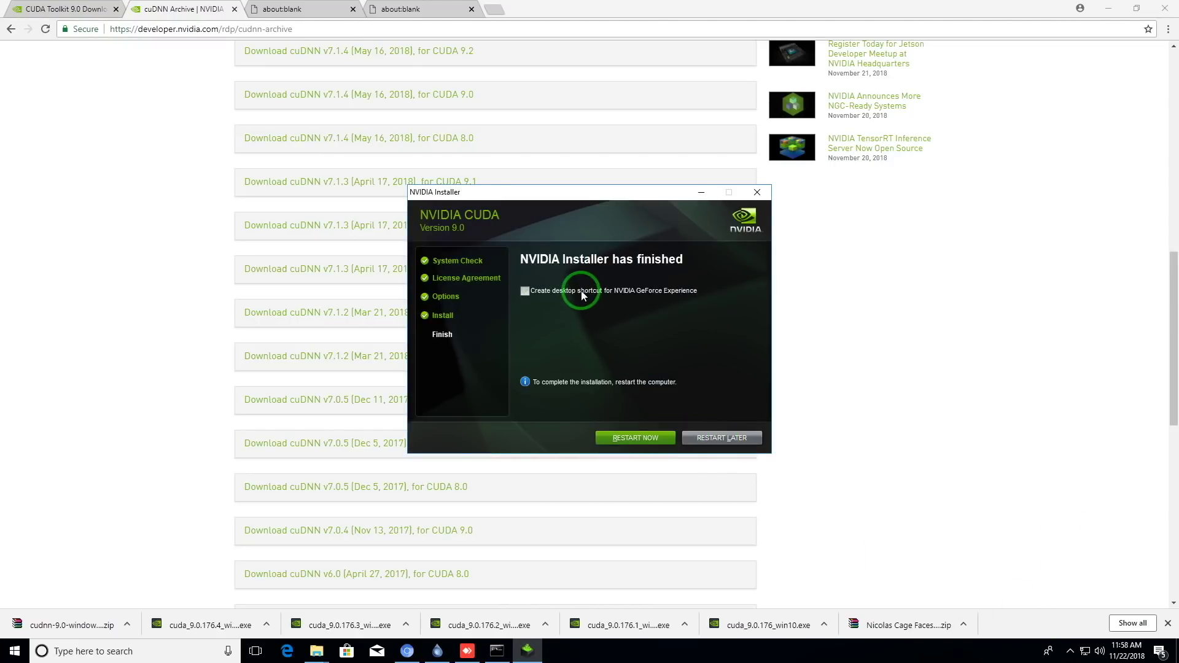
click(689, 438)
Install the downloaded CUDA 9.0 patches, accepting the license agreement in each patch installer.
click(621, 625)
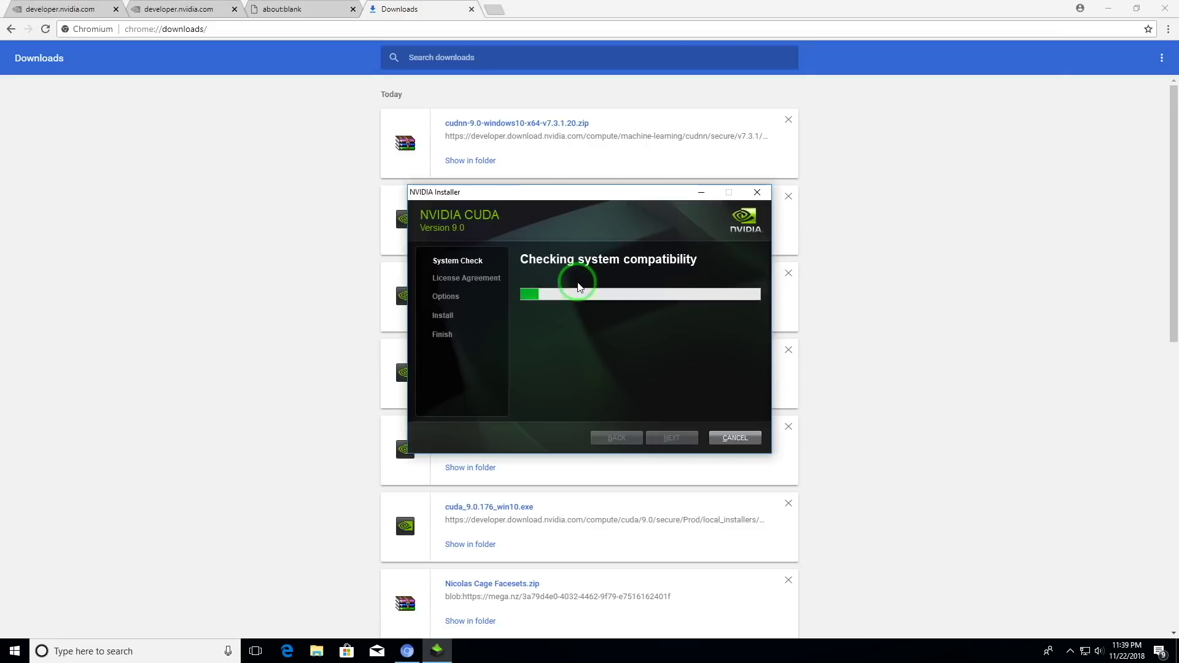
click(604, 435)
click(658, 440)
click(500, 237)
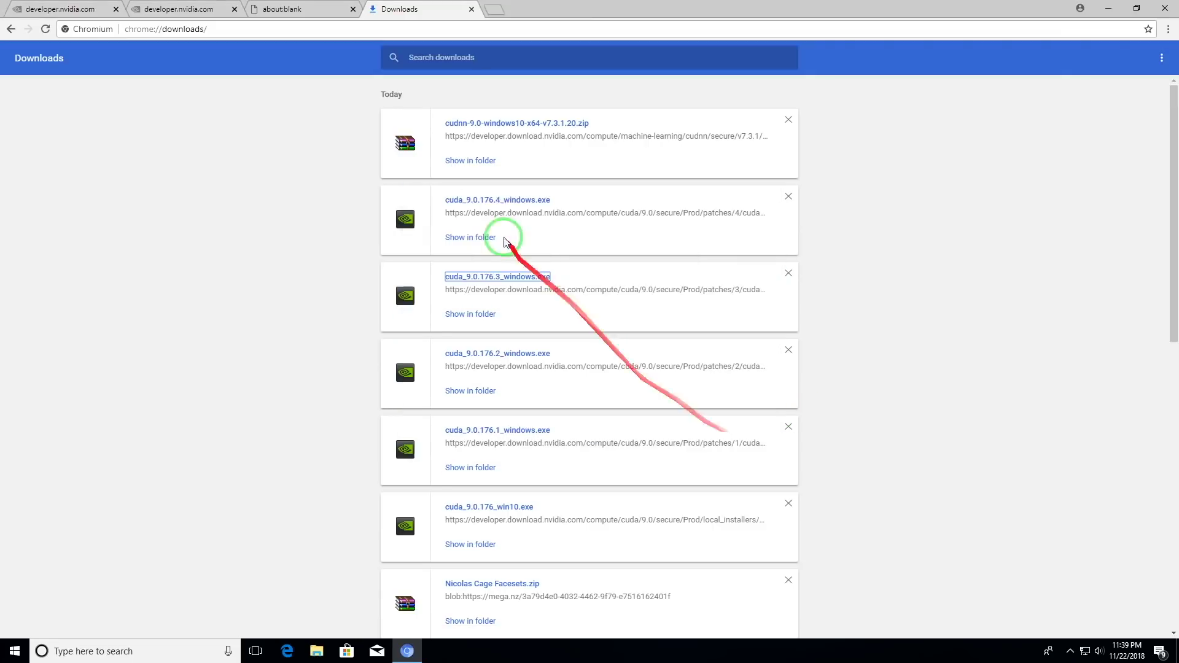
click(547, 350)
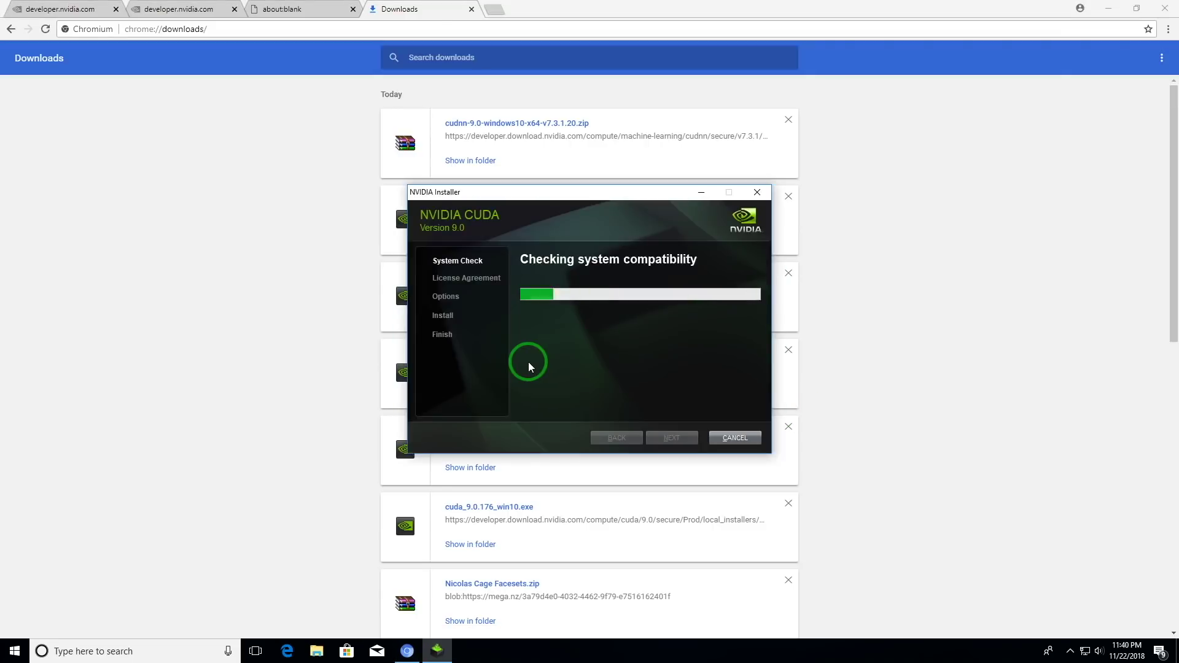
click(679, 443)
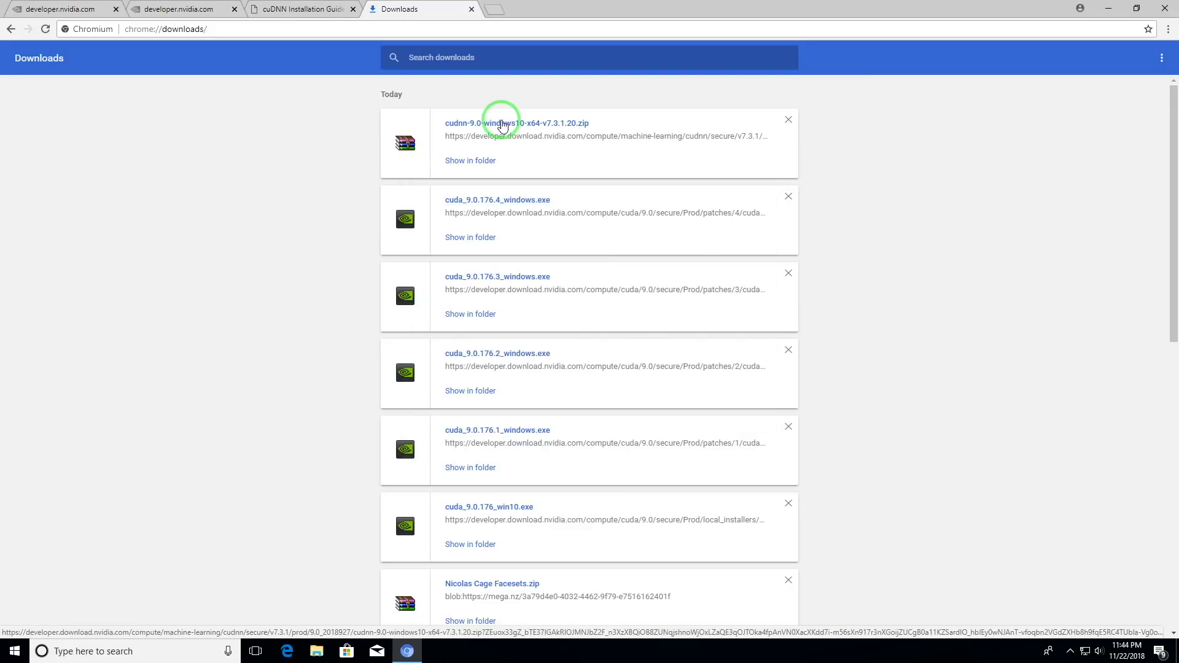
Extract the cuda folder from cudnn-9.0-windows10-x64-v7.3.1.20.zip to the Desktop, then close the archive and minimize the browser.
click(502, 124)
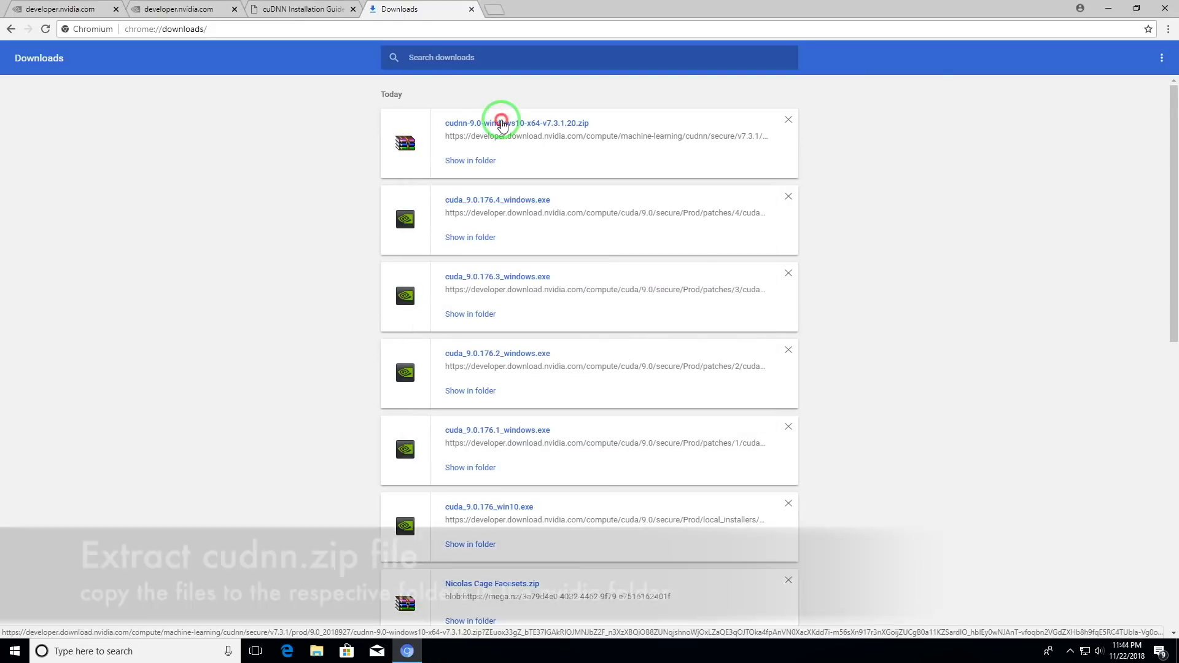
click(96, 187)
click(128, 114)
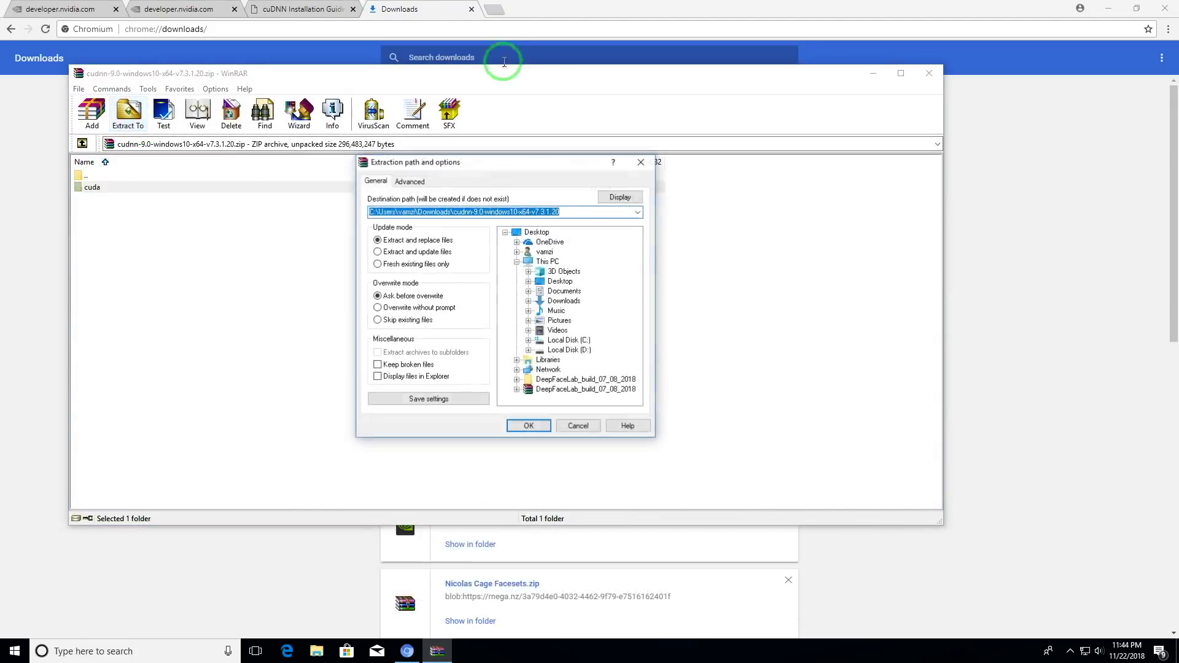
click(536, 232)
click(532, 425)
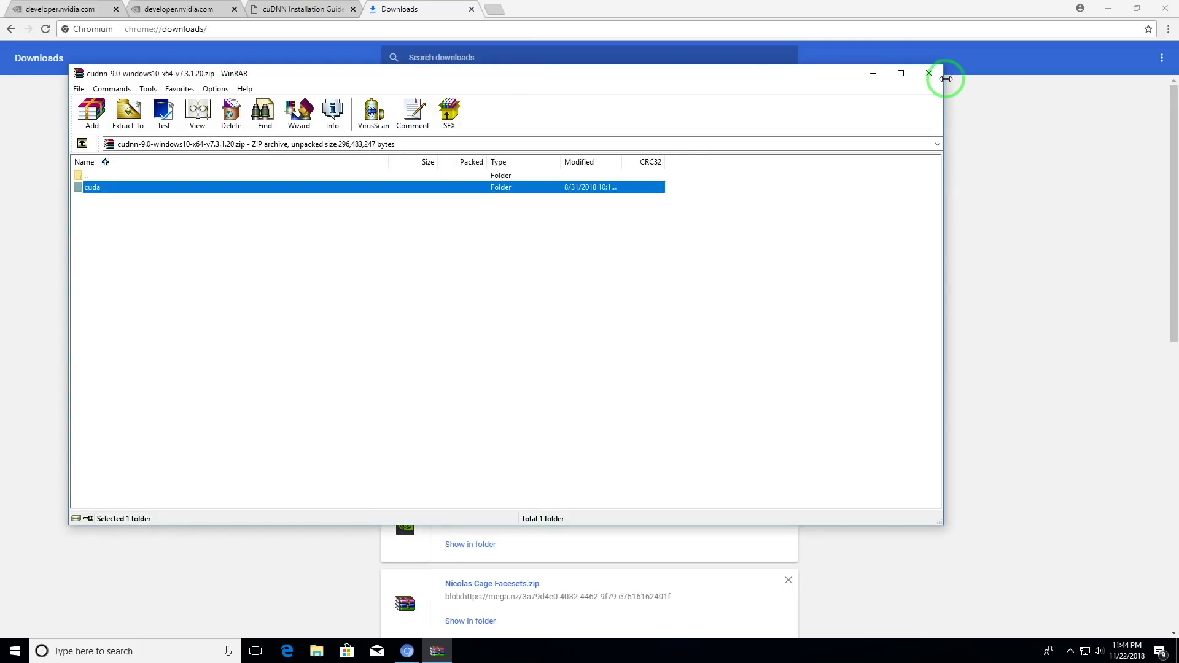
click(941, 75)
click(1109, 9)
Open the extracted cuda folder and, in a second window beside it, C:\Program Files\NVIDIA GPU Computing Toolkit\CUDA\v9.0.
double_click(43, 459)
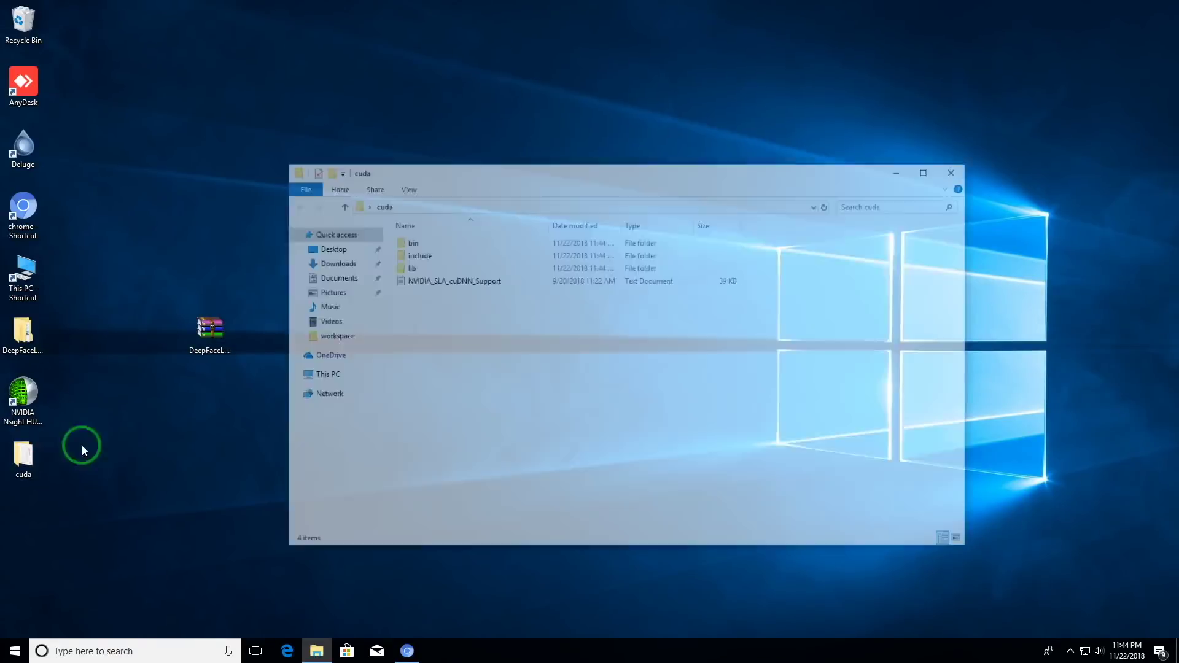
click(7, 656)
click(5, 660)
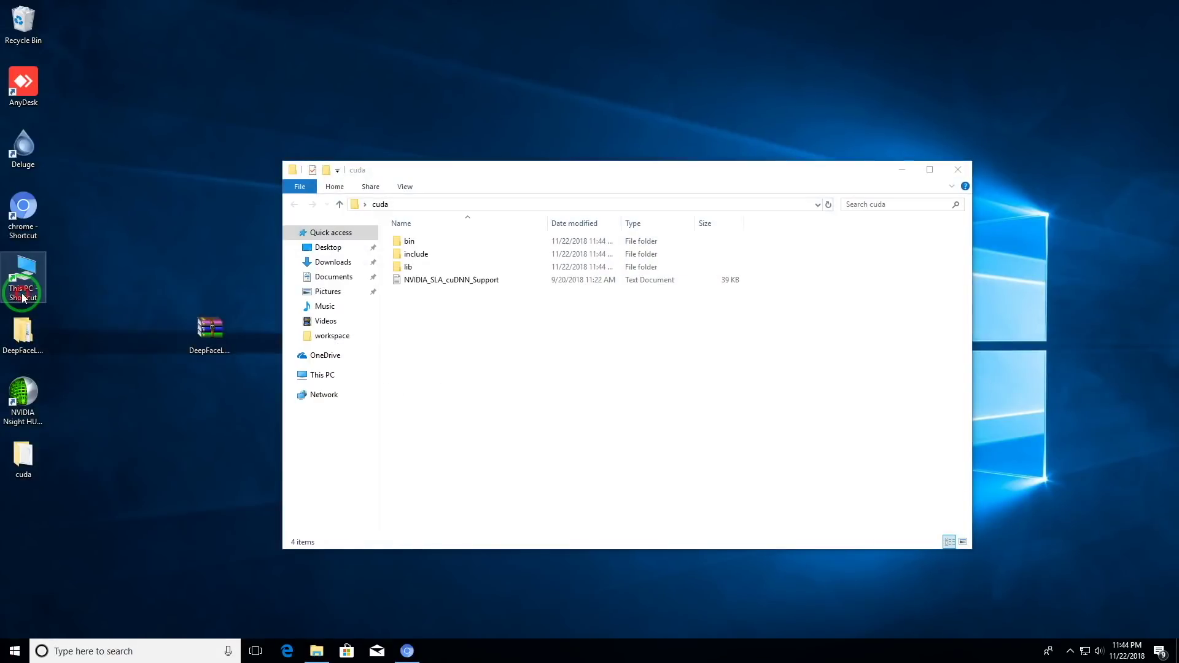
double_click(21, 294)
drag(553, 195, 948, 201)
double_click(935, 417)
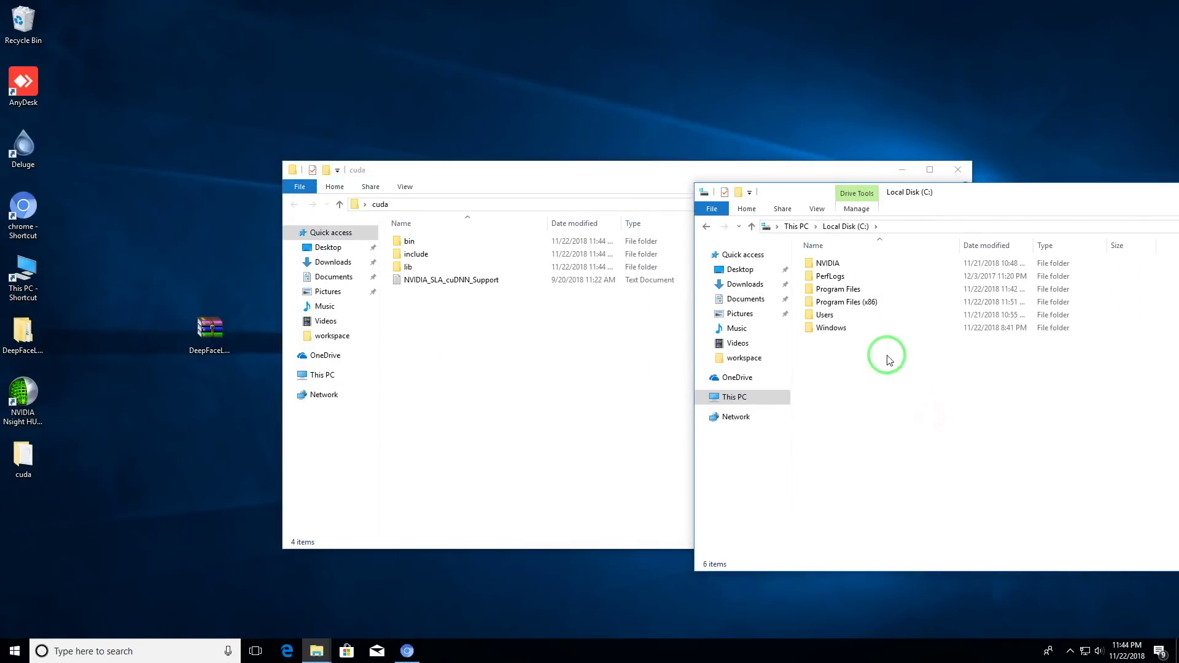
double_click(845, 289)
double_click(855, 302)
double_click(843, 264)
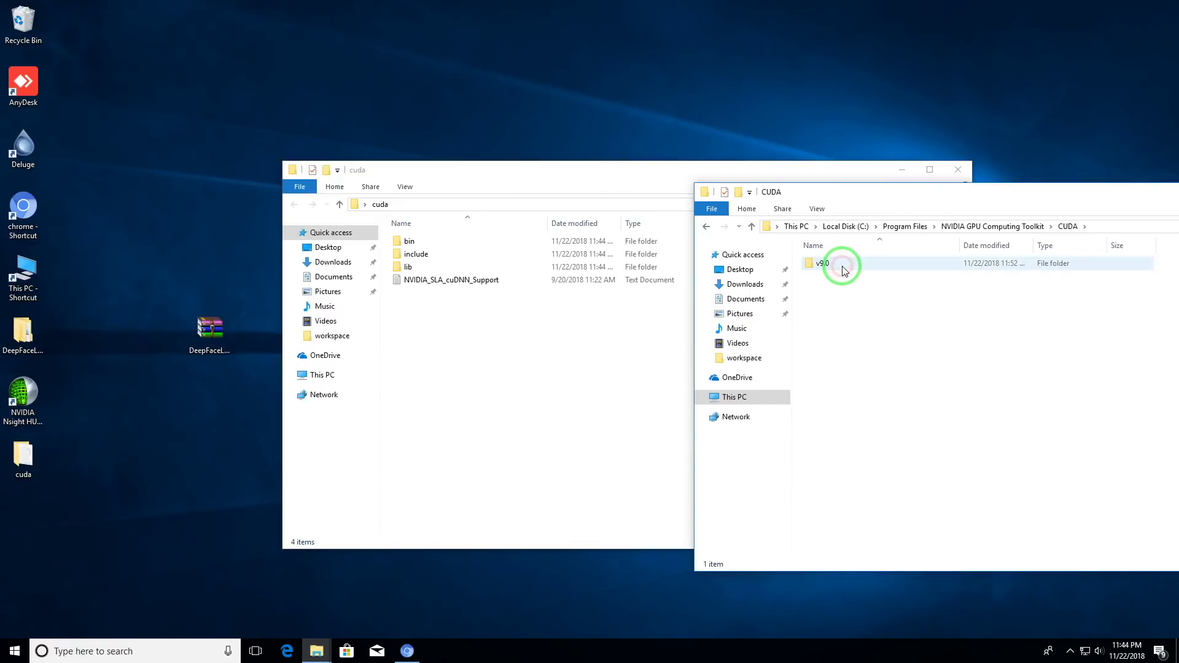
double_click(846, 264)
Move cudnn64_7.dll from the extracted bin folder into the CUDA v9.0 bin folder, granting administrator permission.
double_click(424, 242)
click(1078, 470)
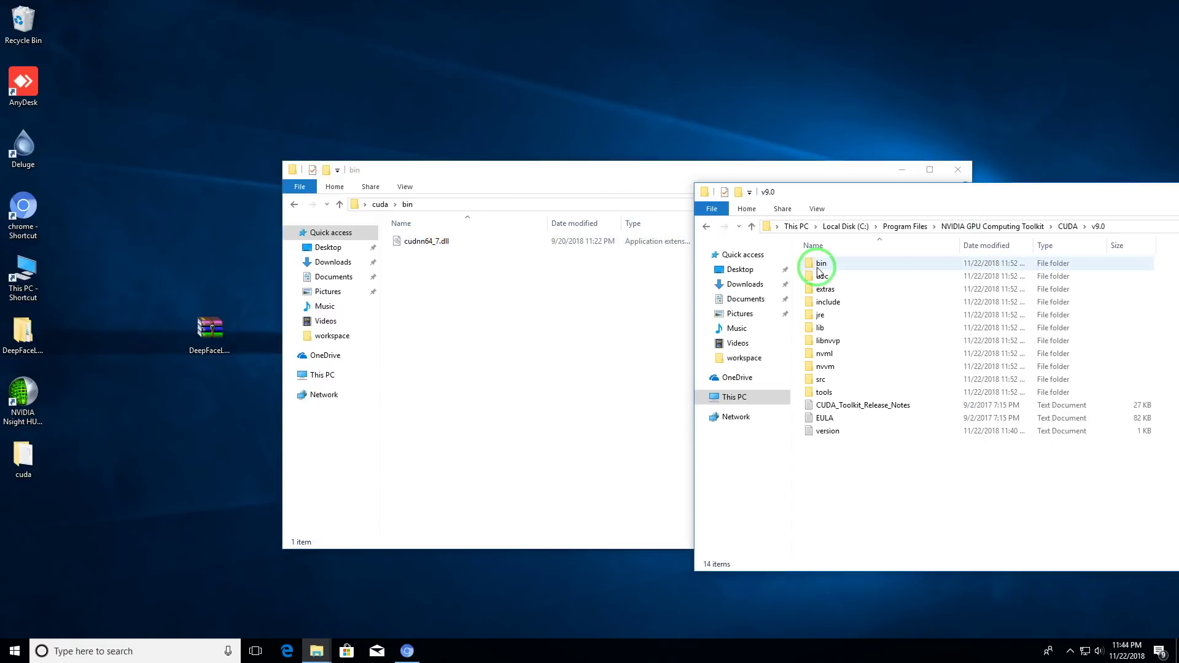
double_click(817, 264)
drag(467, 243, 935, 398)
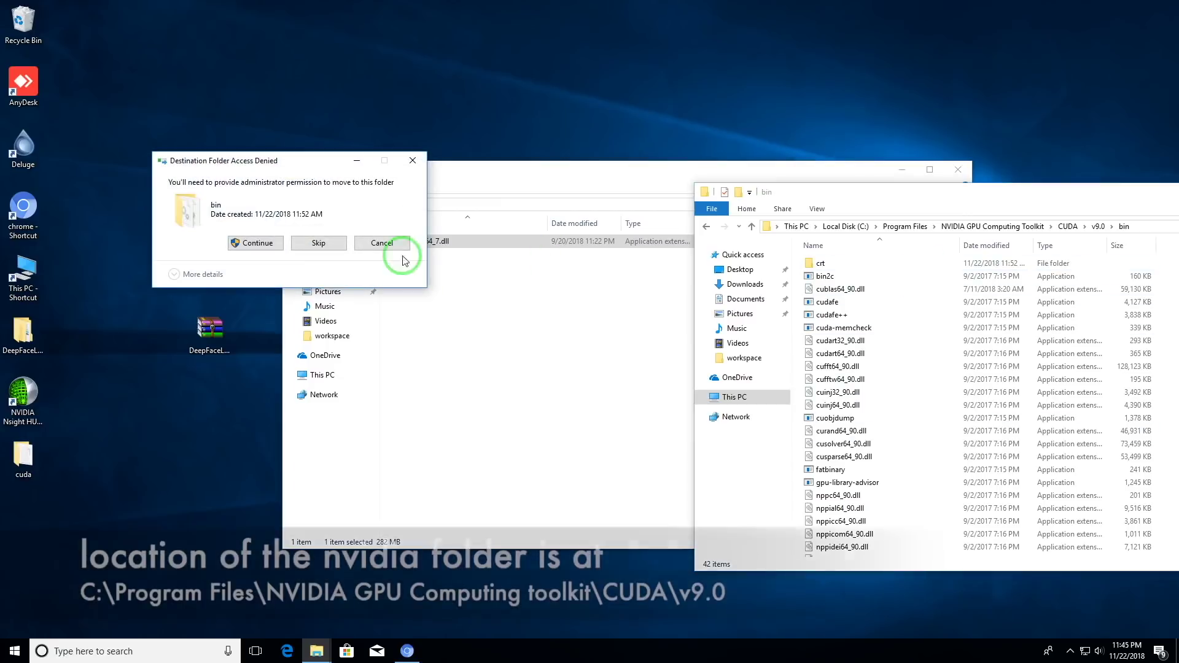
click(391, 237)
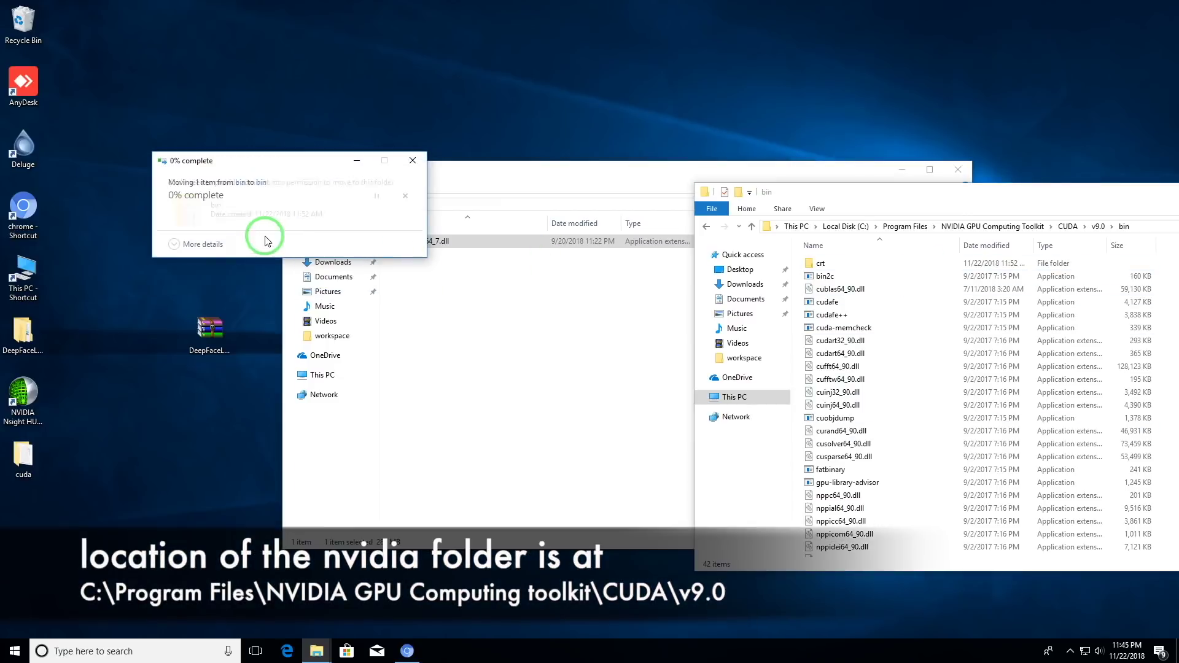
Move cudnn.h from the extracted include folder into the CUDA v9.0 include folder, granting administrator permission.
click(1097, 227)
click(380, 204)
double_click(421, 253)
click(1063, 508)
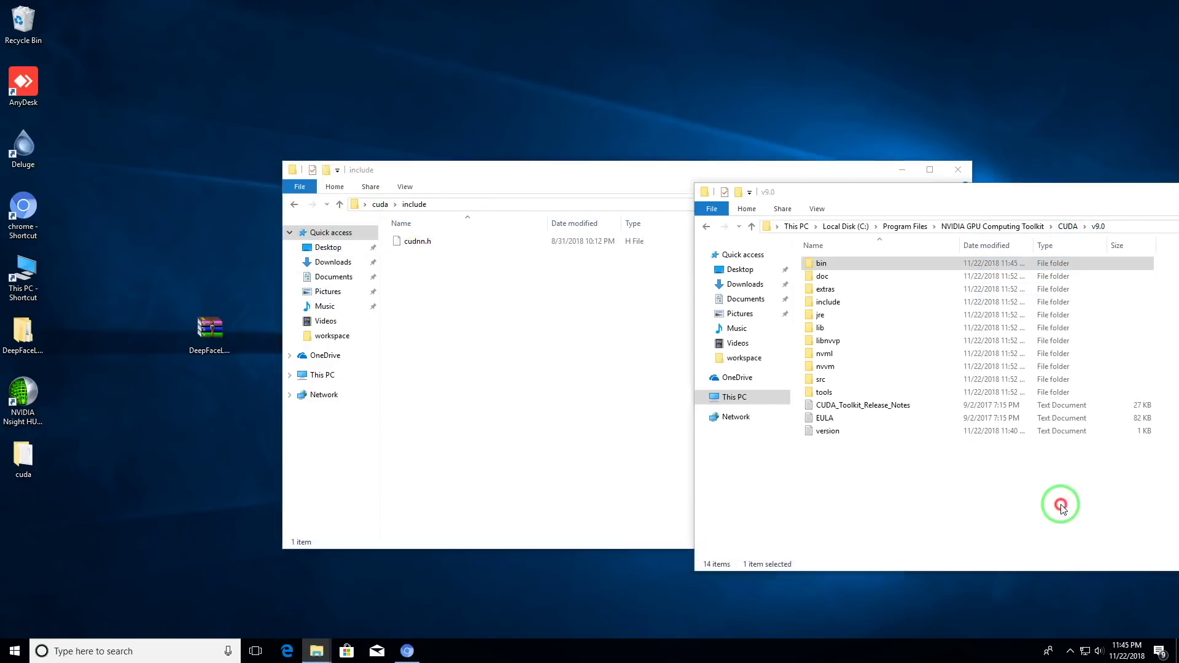
double_click(842, 303)
drag(409, 241, 940, 443)
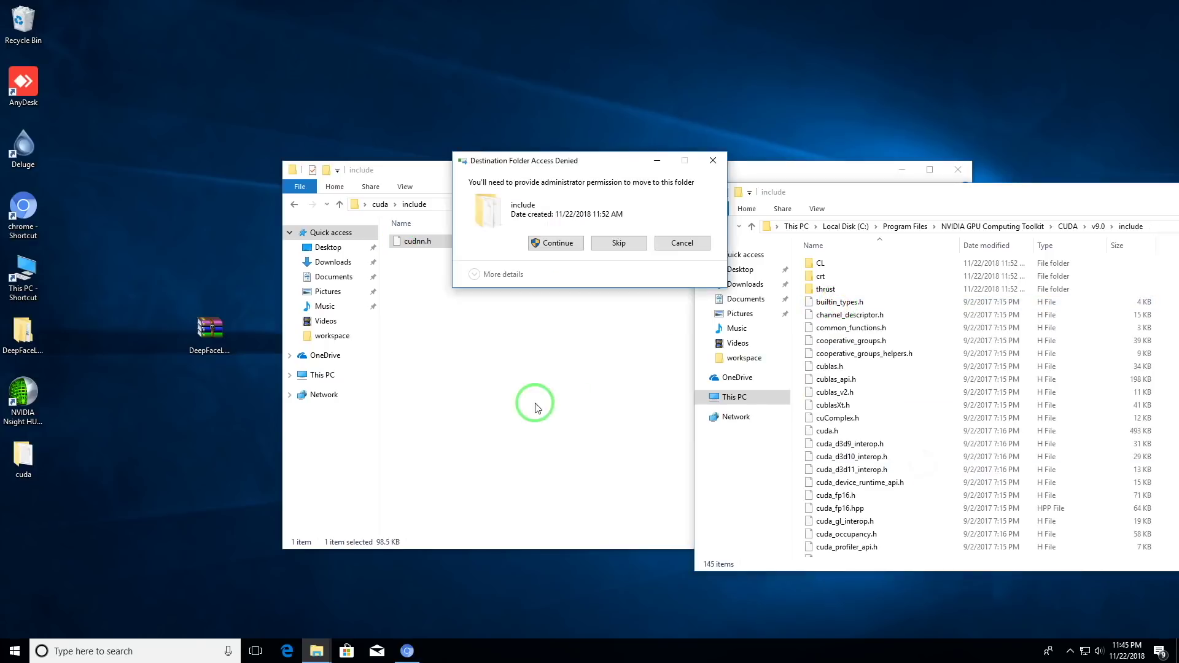
click(546, 245)
click(505, 239)
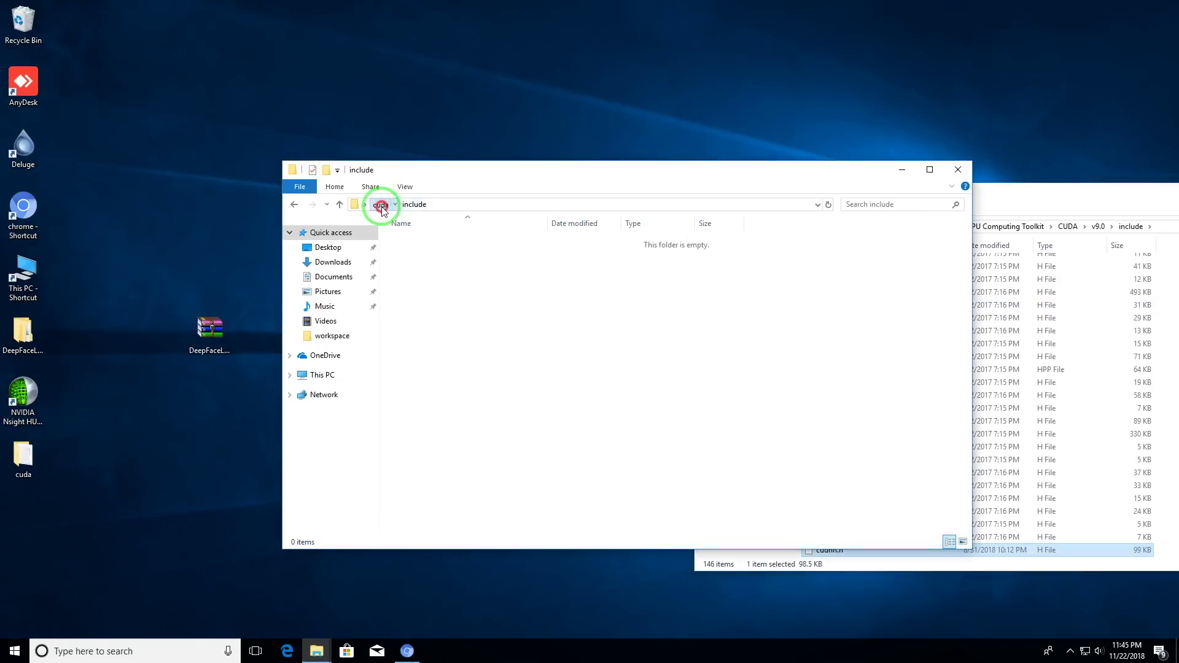
Move cudnn.lib from the extracted lib\x64 folder into the CUDA v9.0 lib\x64 folder with administrator permission, and refresh the source folder.
click(380, 204)
double_click(405, 241)
click(1079, 306)
click(871, 228)
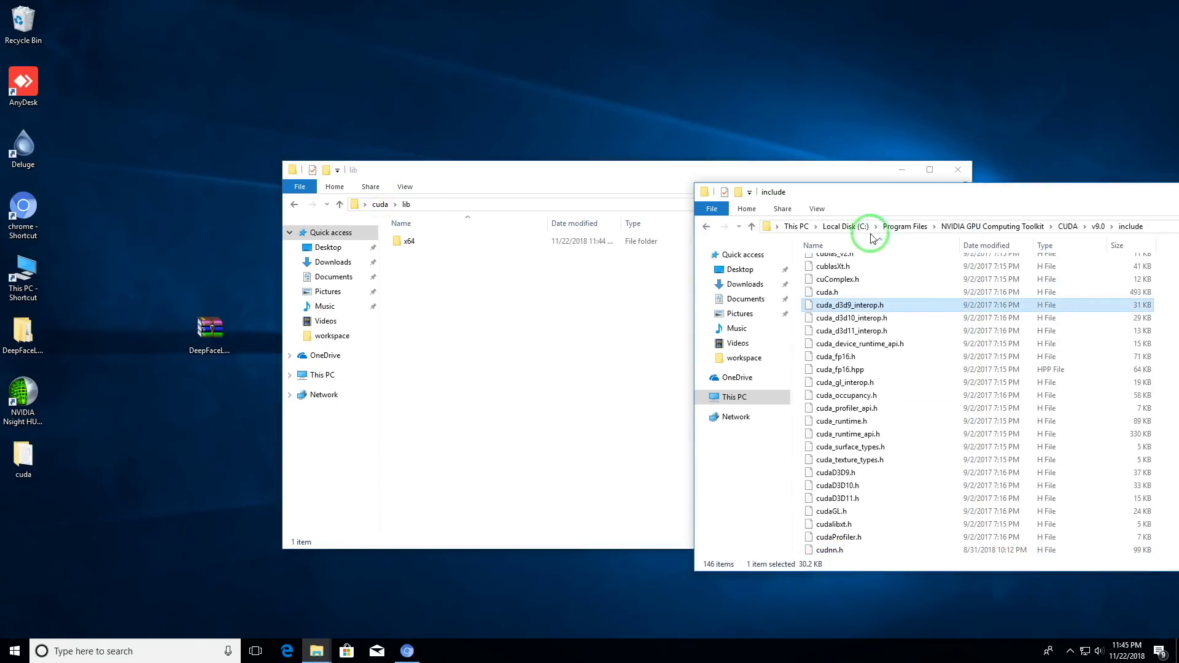
click(1086, 226)
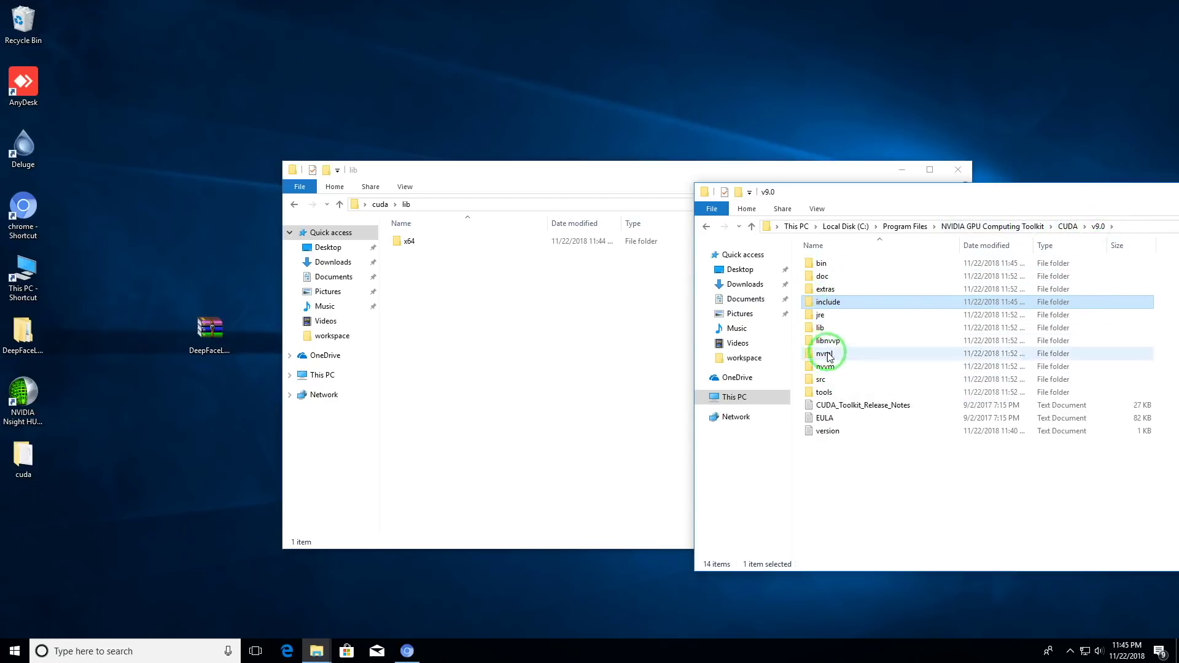
double_click(819, 327)
double_click(406, 241)
click(842, 279)
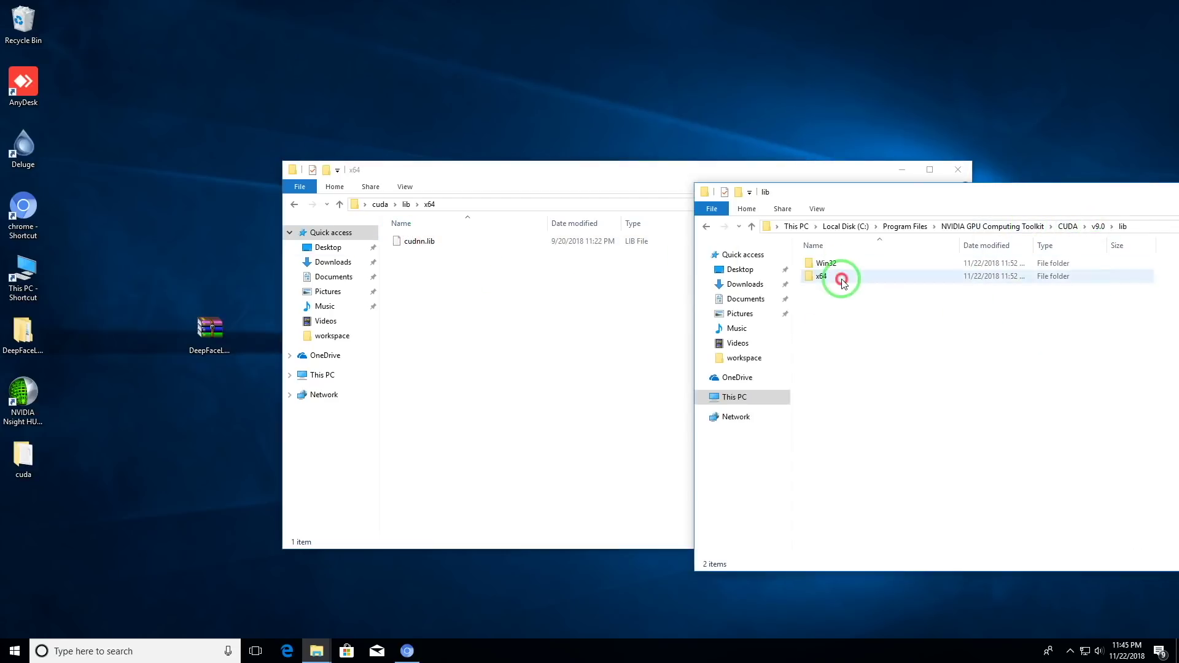
double_click(842, 280)
drag(479, 258, 887, 337)
drag(419, 241, 1094, 384)
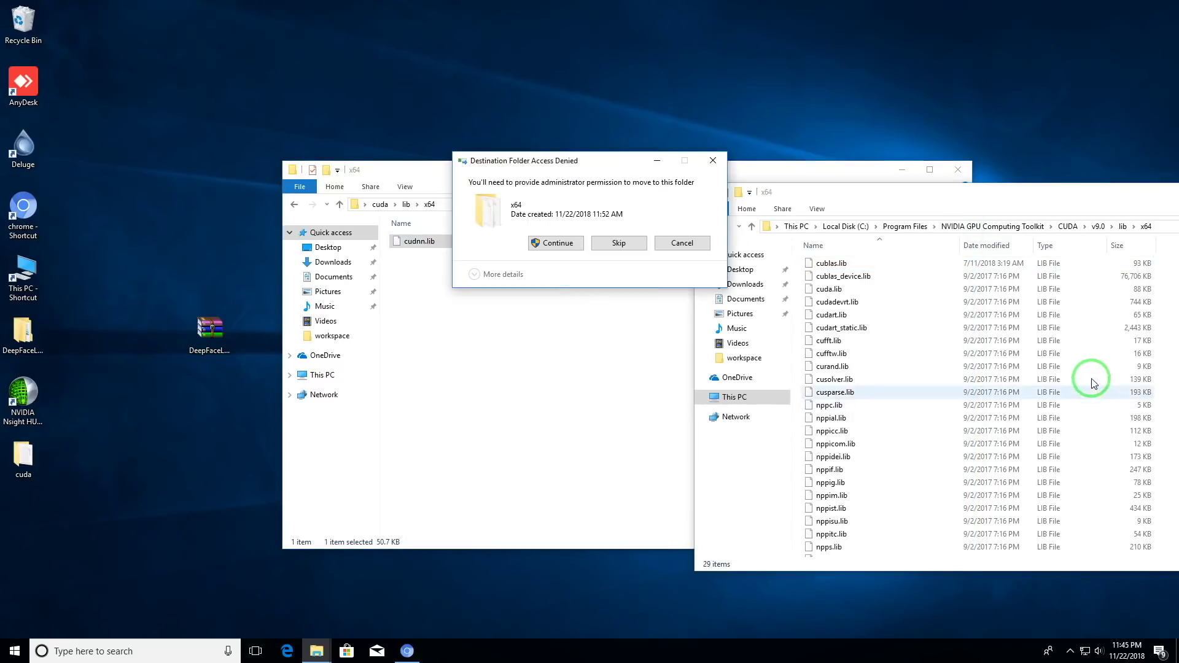
click(556, 243)
click(663, 389)
right_click(669, 391)
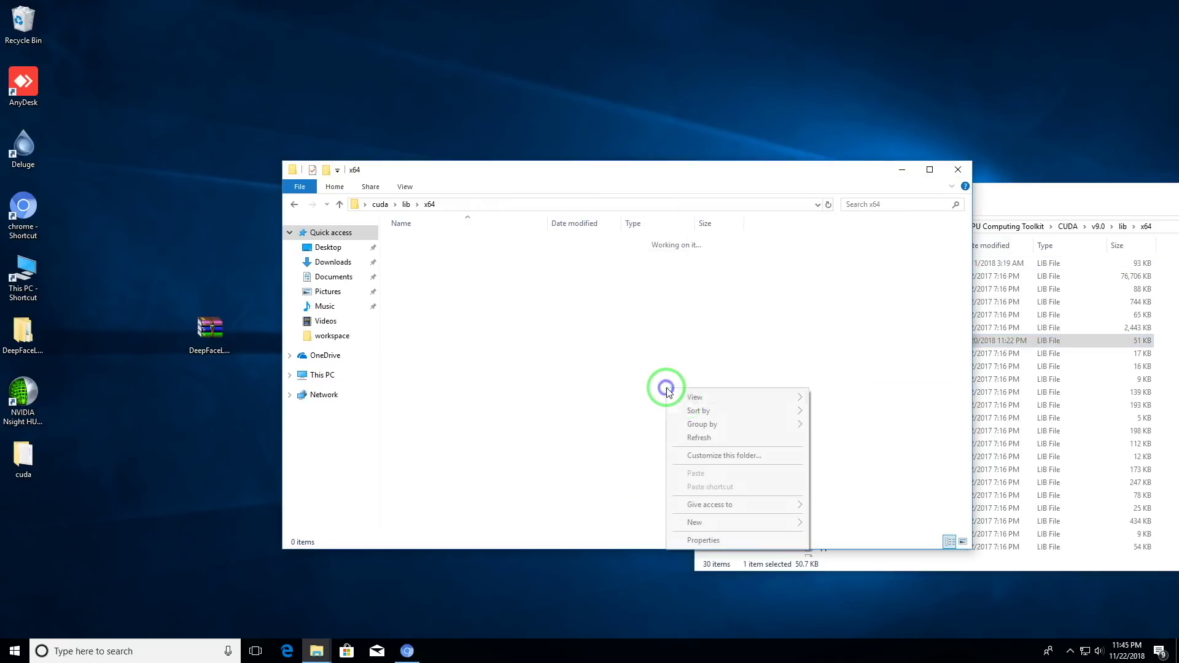
click(699, 437)
Permanently delete the extracted cuda folder from the Desktop and close the open folder windows.
click(970, 175)
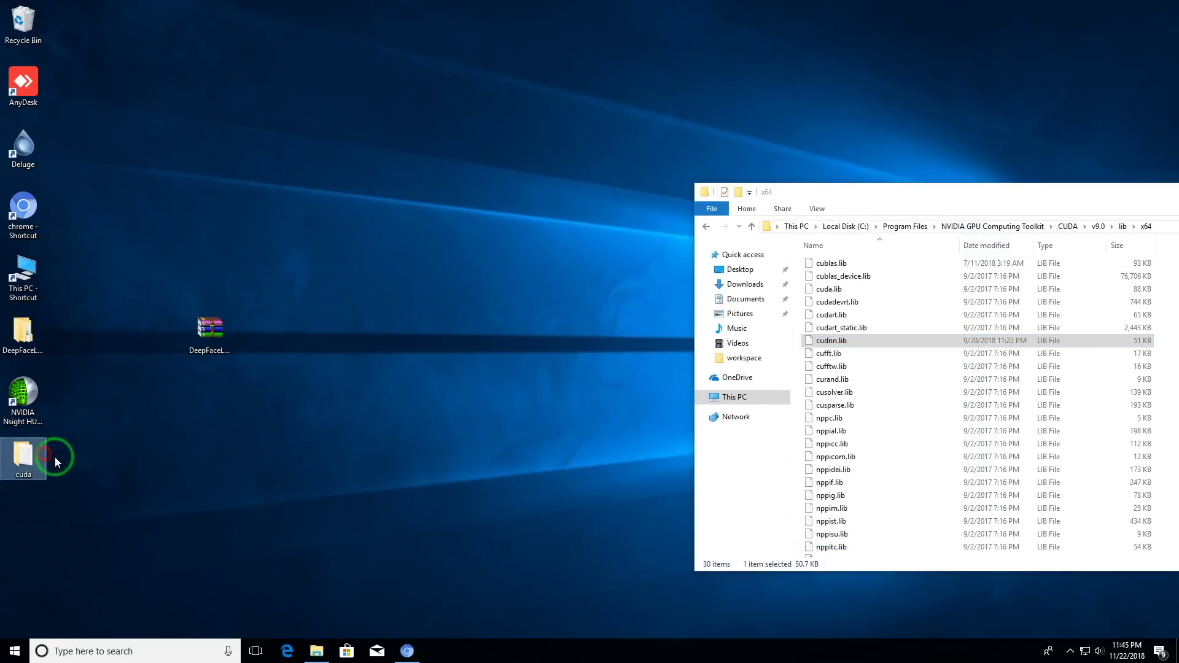
key(shift+Delete)
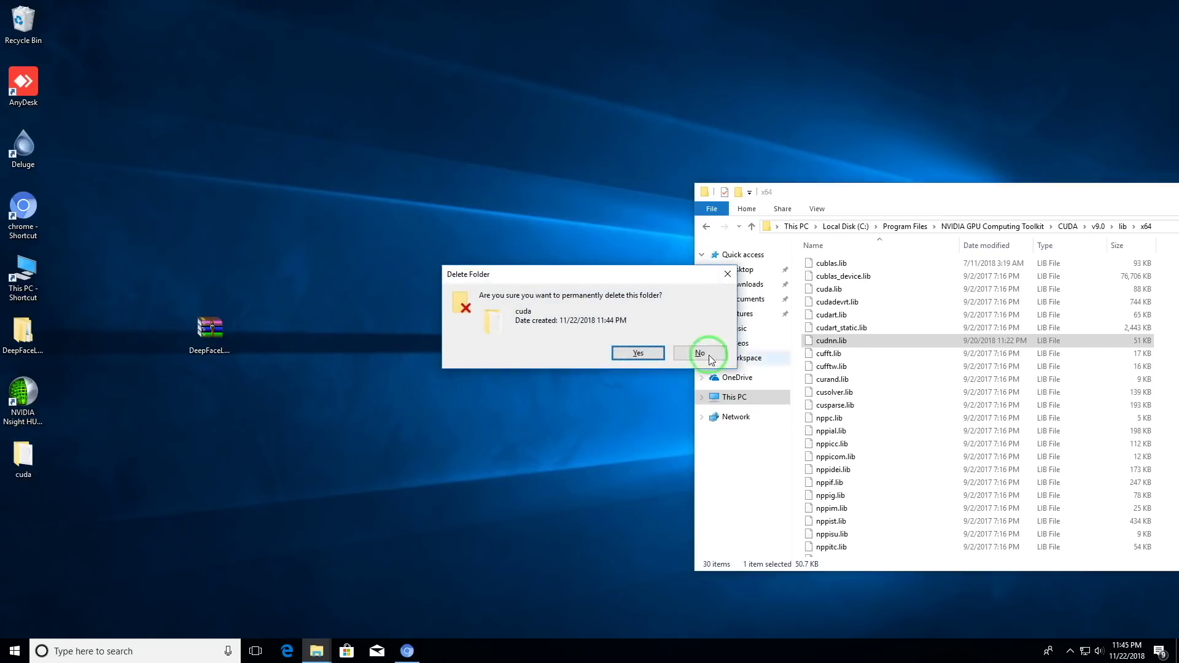
click(635, 350)
drag(936, 194, 505, 209)
click(951, 206)
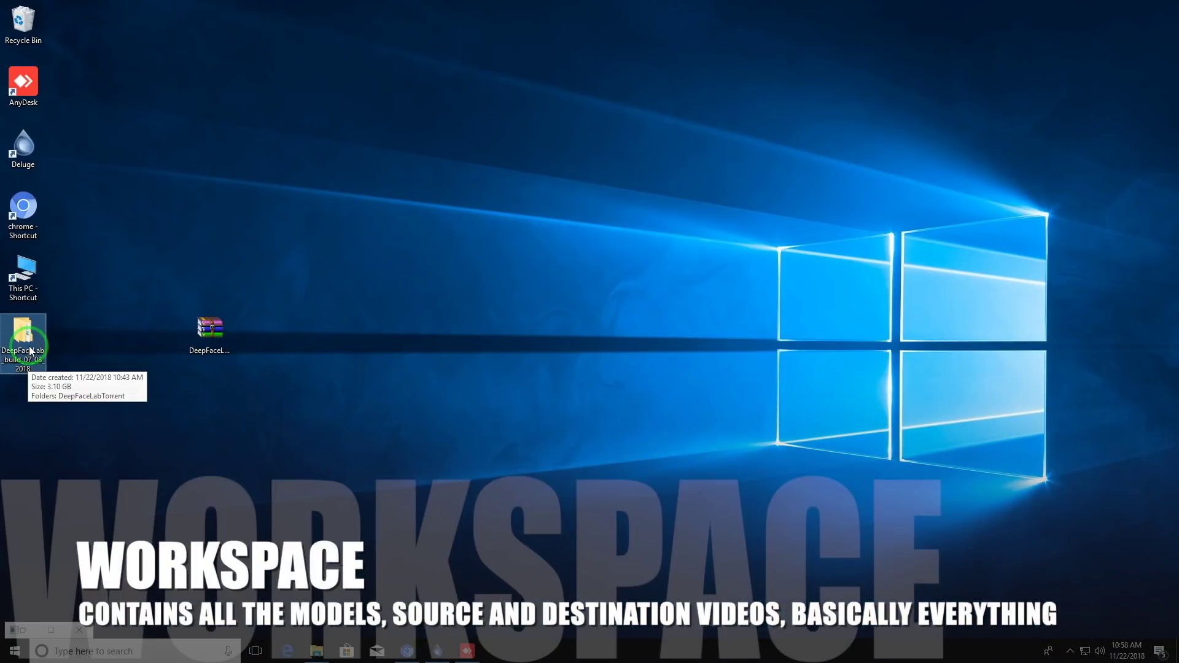
Open the workspace folder inside DeepFaceLab_build_07_08_2018\DeepFaceLabTorrent on the Desktop.
double_click(29, 348)
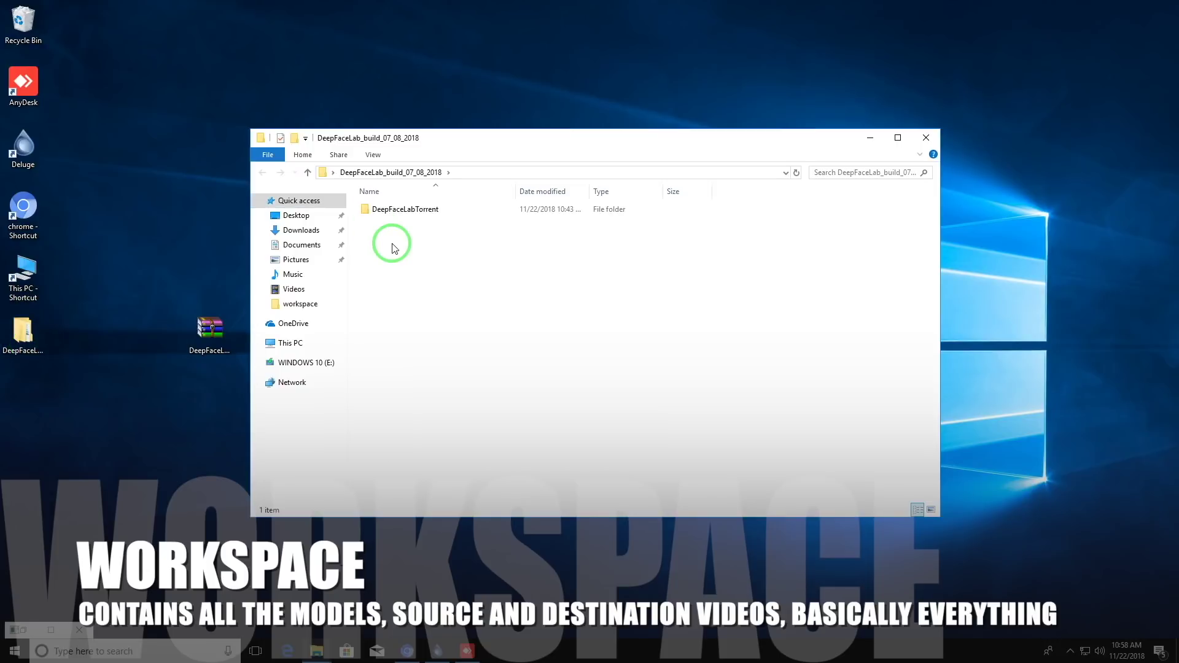
double_click(392, 210)
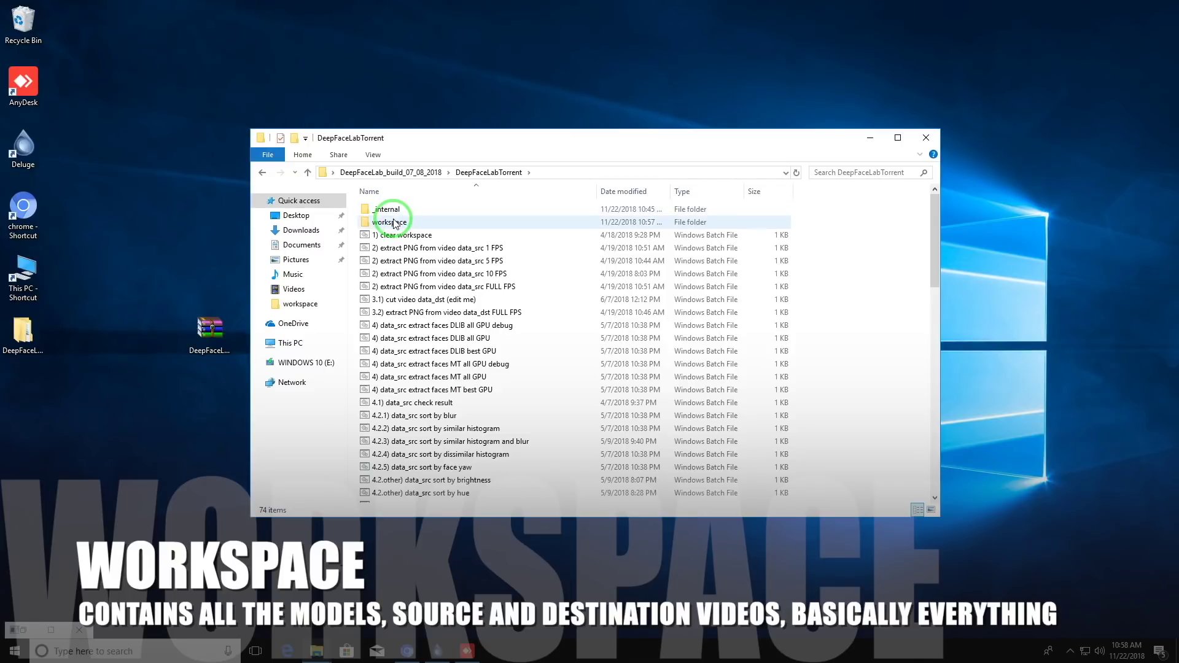
double_click(395, 223)
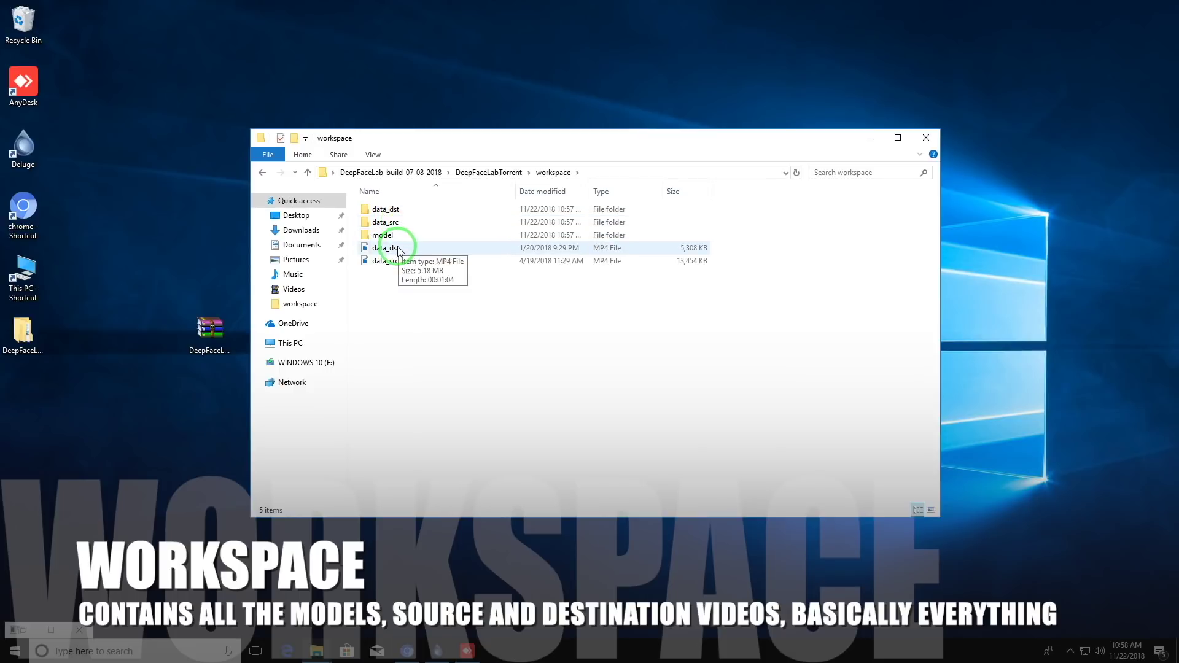
Play the source video data_src and the destination video data_dst from the workspace folder, closing the source video before playing the destination one.
click(387, 249)
click(385, 264)
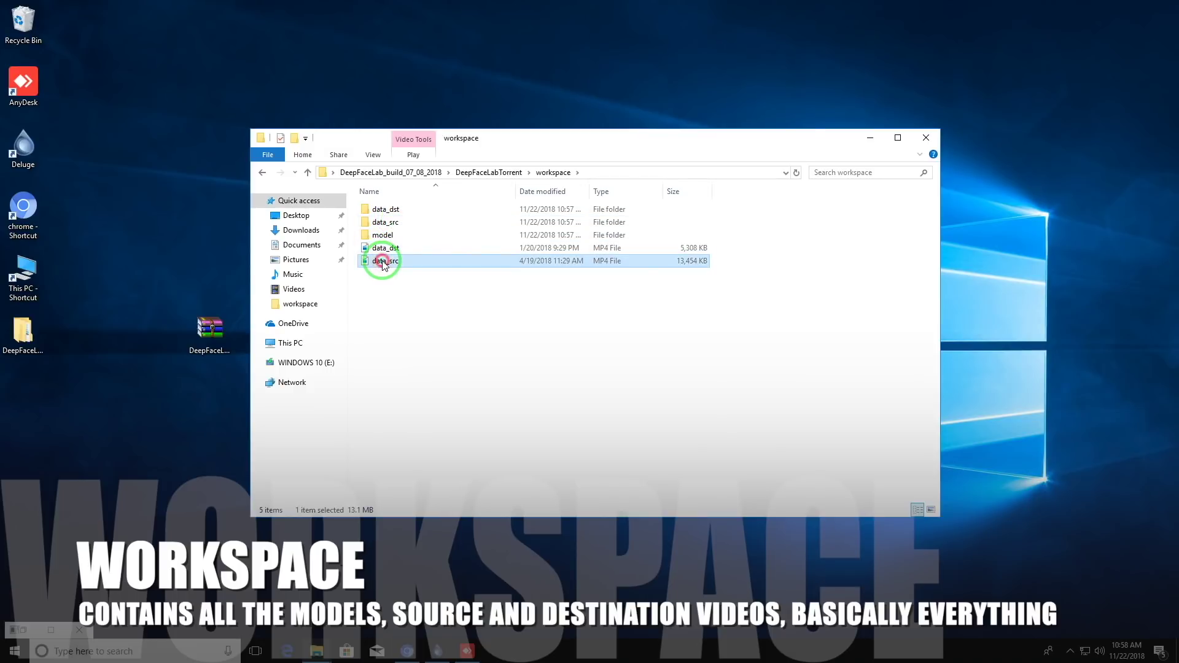
double_click(382, 261)
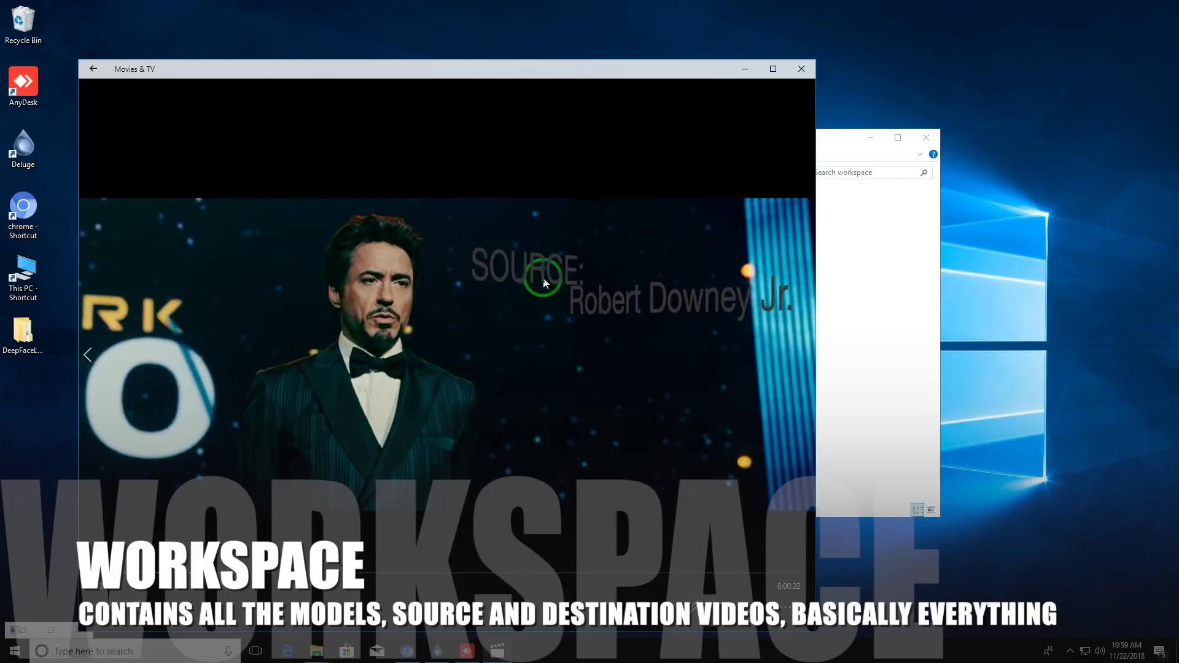
click(800, 71)
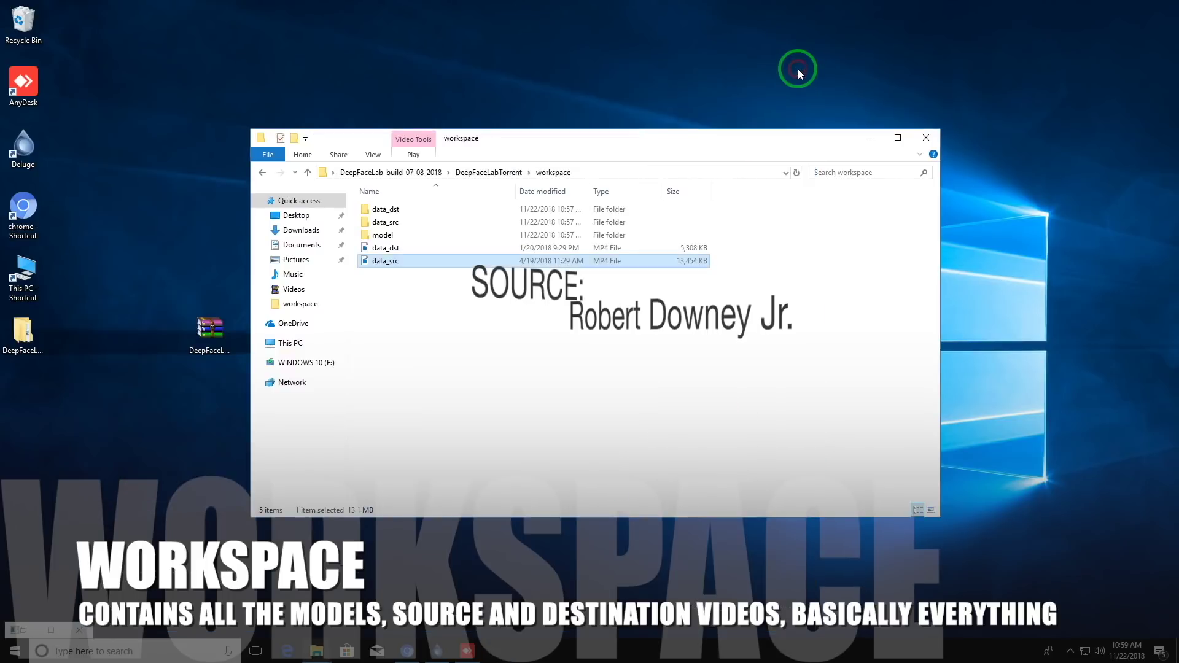
double_click(441, 250)
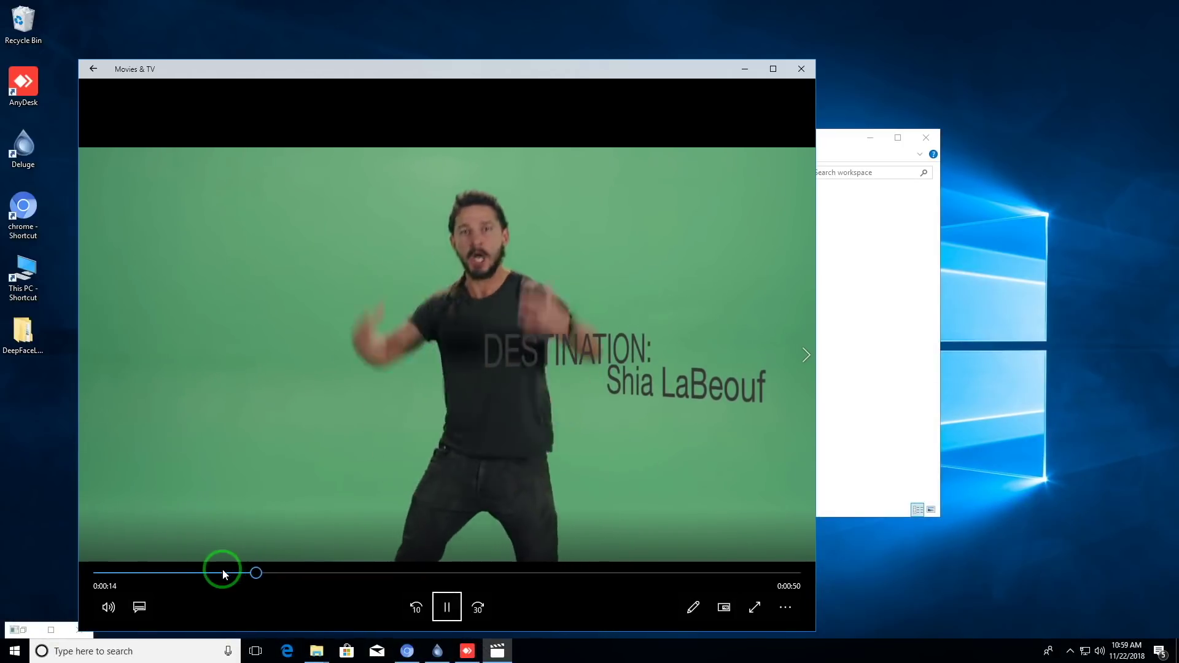
click(216, 573)
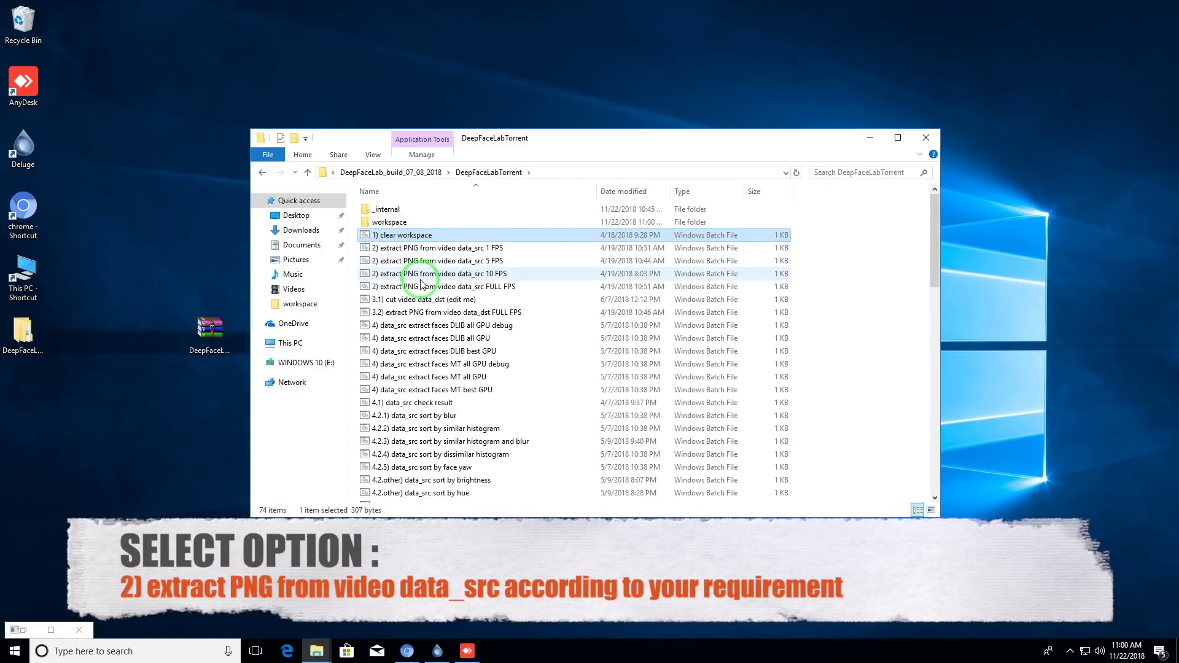
Run "2) extract PNG from video data_src 10 FPS" and look through the extracted frames in workspace\data_src.
double_click(416, 274)
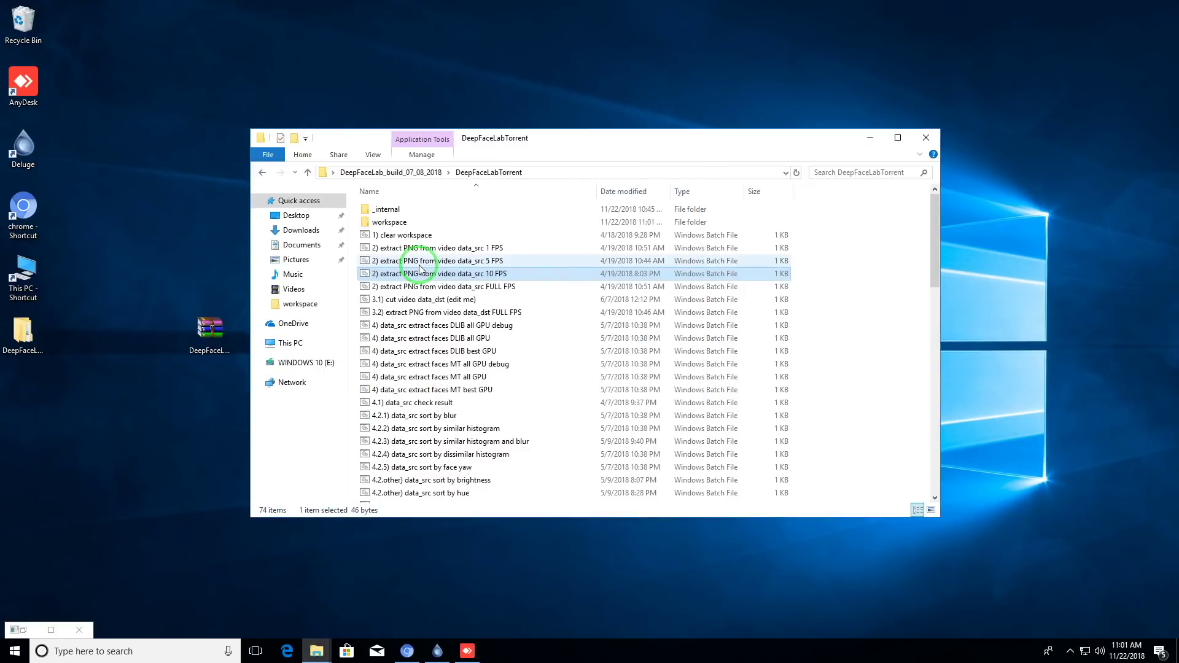
double_click(433, 223)
double_click(432, 225)
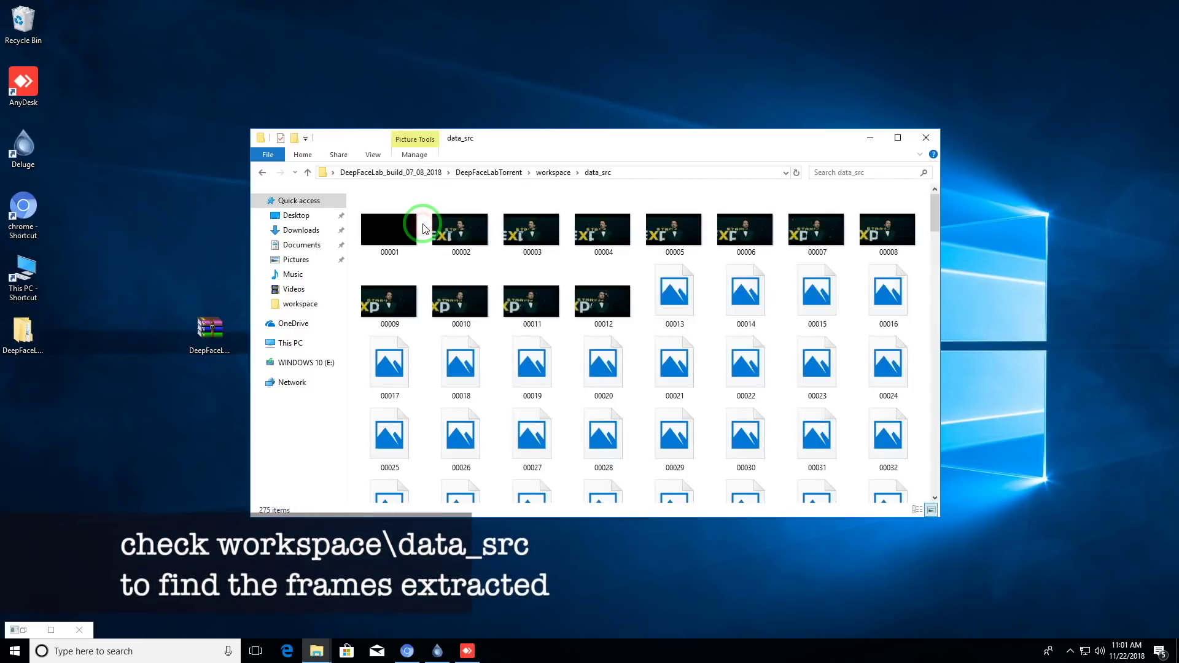
scroll(457, 292, down, 15)
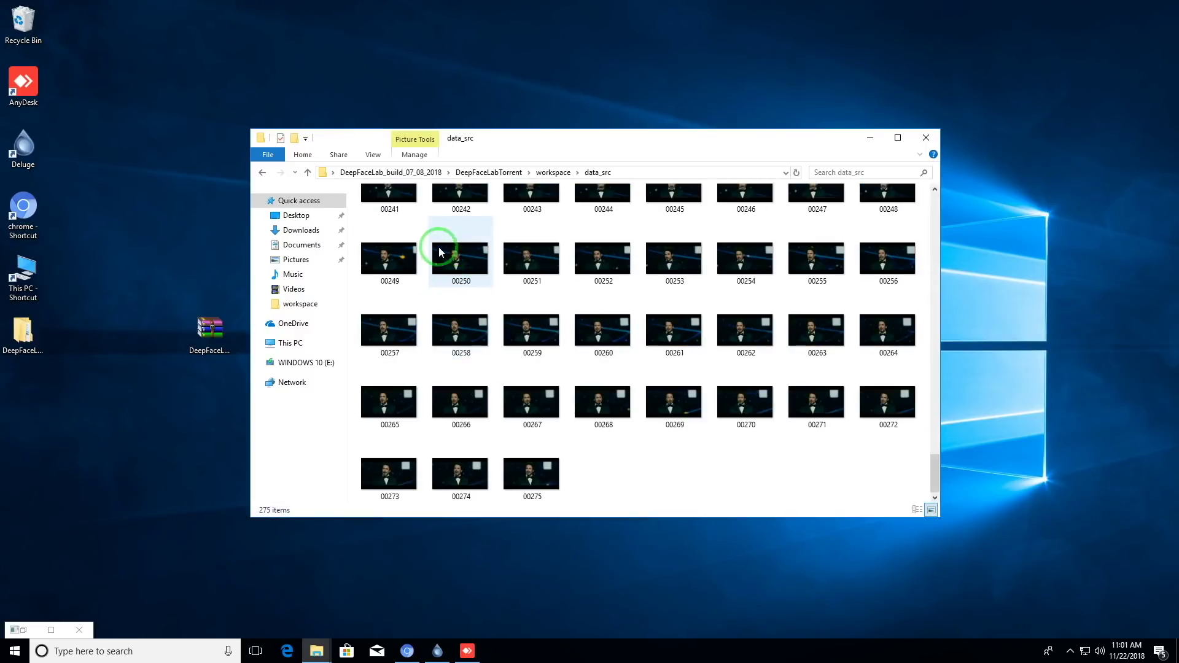
click(462, 174)
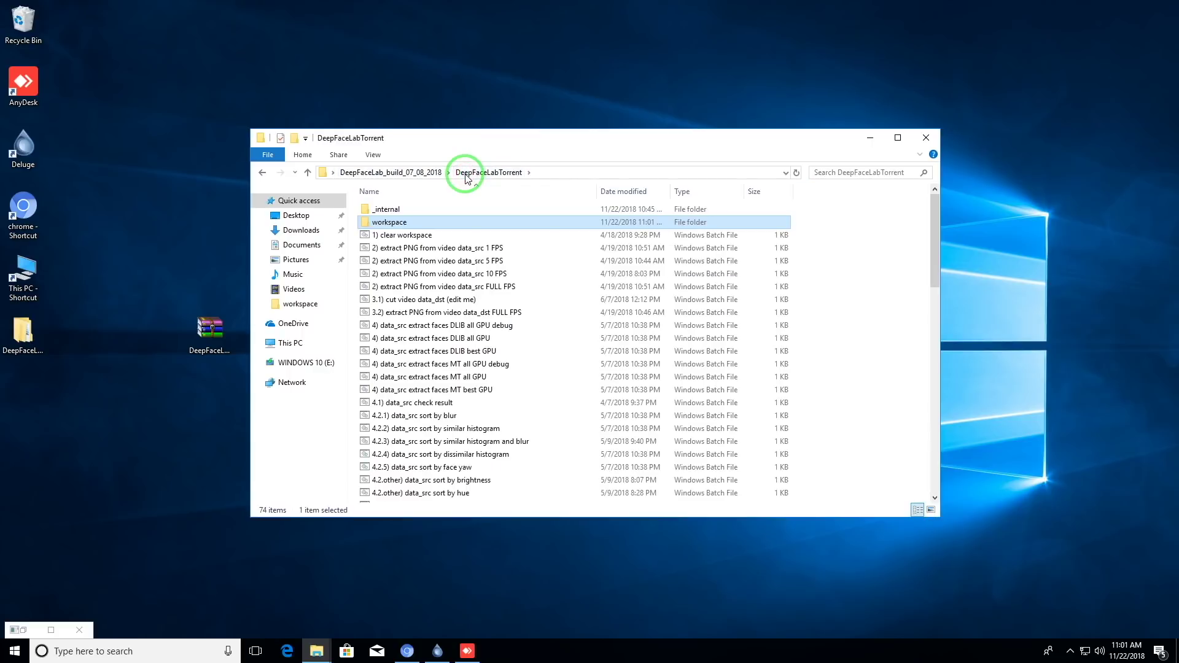
Run "3.2) extract PNG from video data_dst FULL FPS" and look at the extracted frames in workspace\data_dst.
click(227, 179)
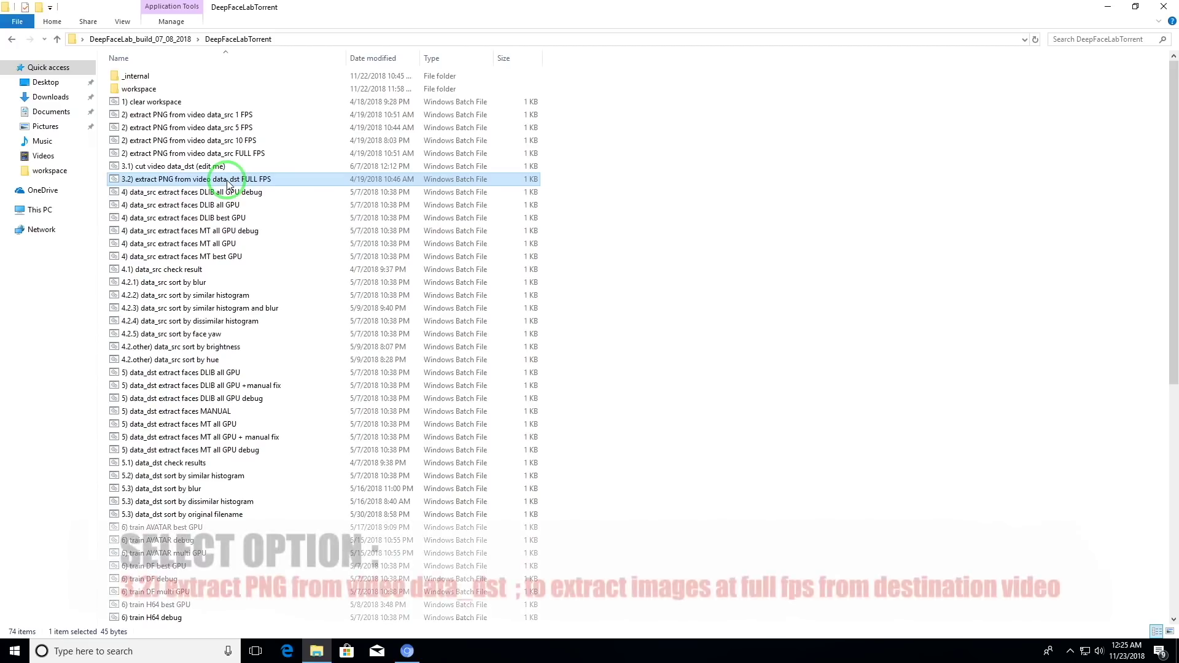
double_click(227, 180)
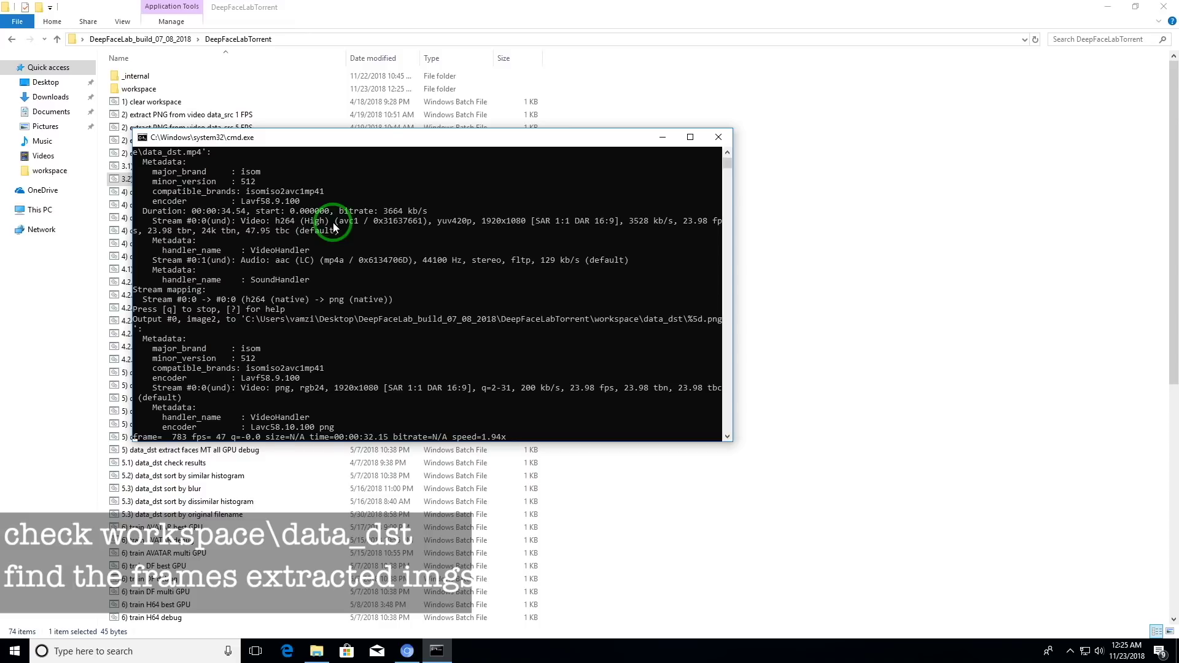
double_click(185, 90)
double_click(201, 75)
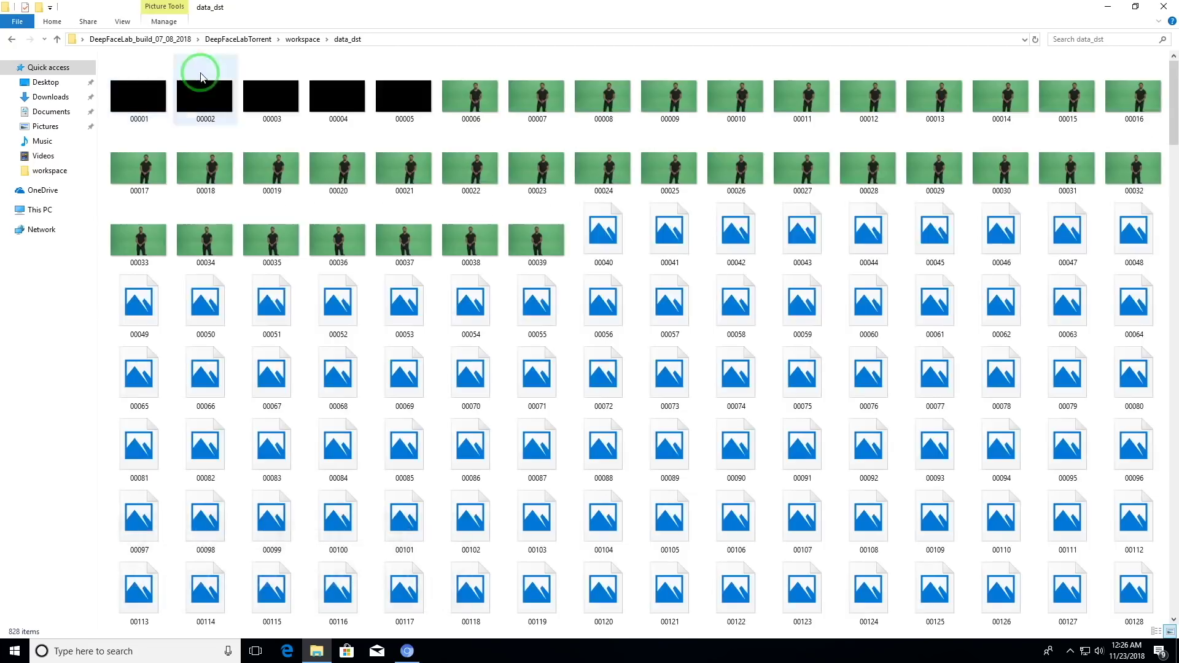
double_click(360, 384)
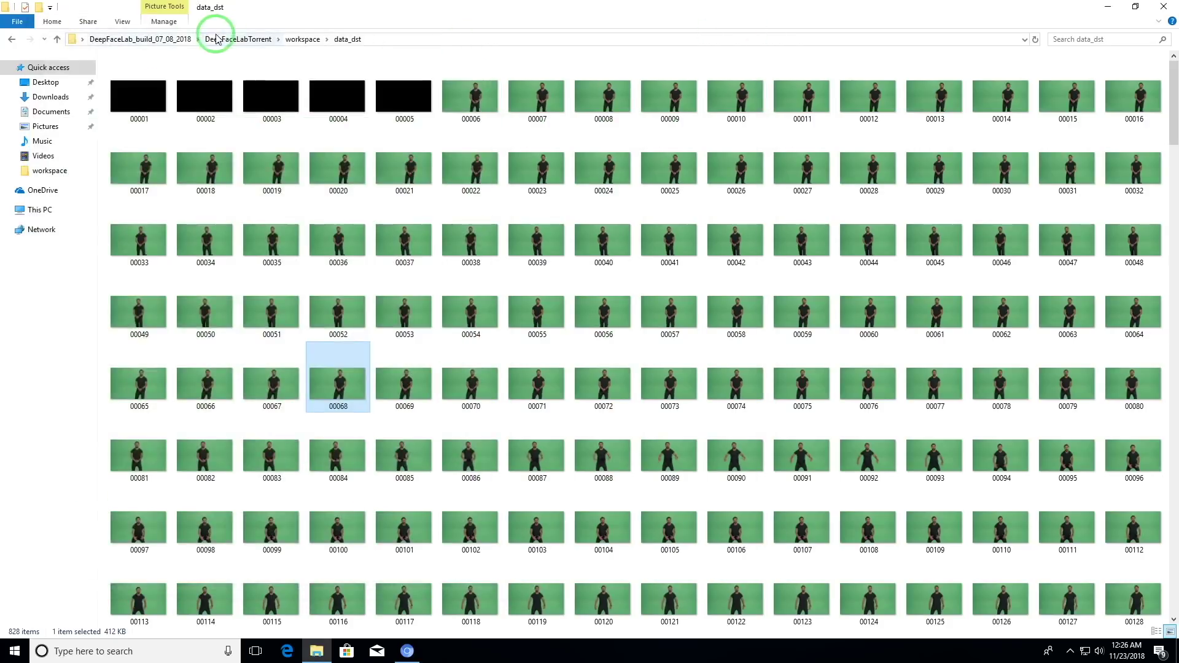
click(246, 39)
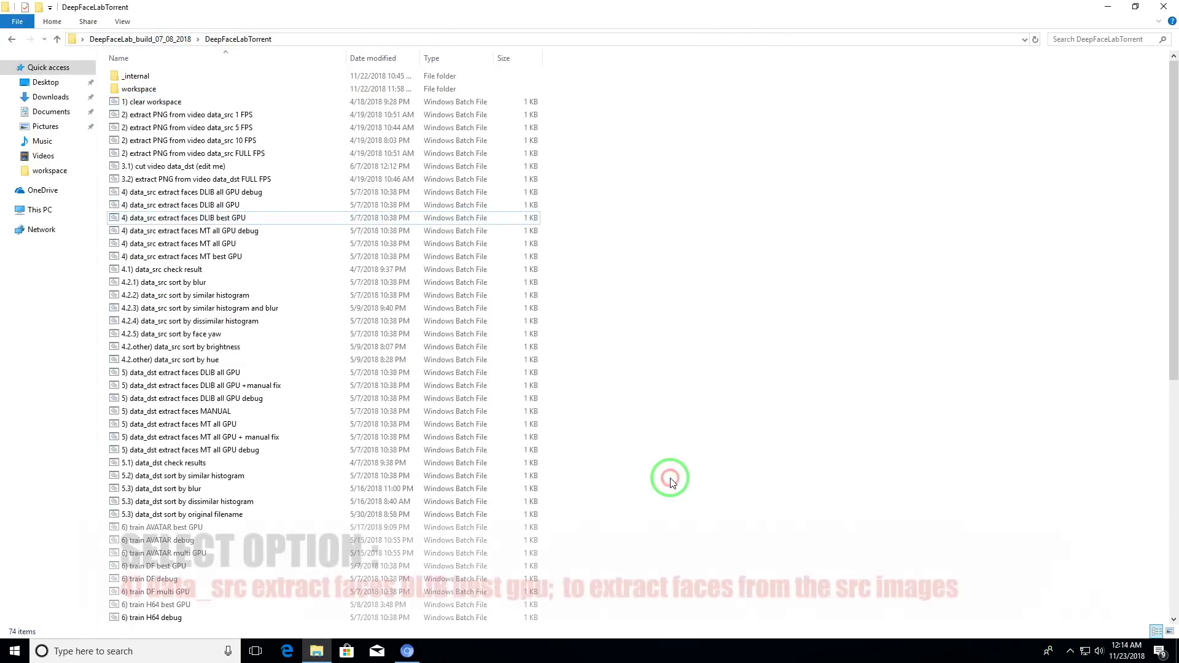
Extract the faces by running "4) data_src extract faces DLIB best GPU" and "5) data_dst extract faces DLIB all GPU".
click(191, 218)
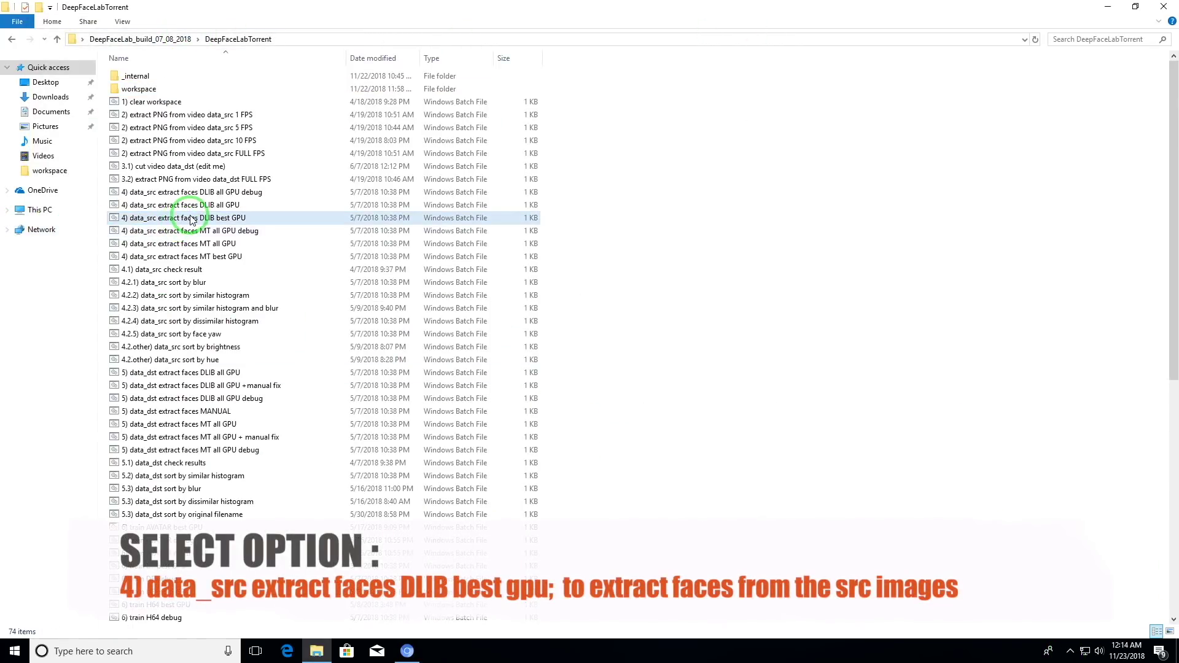
click(192, 219)
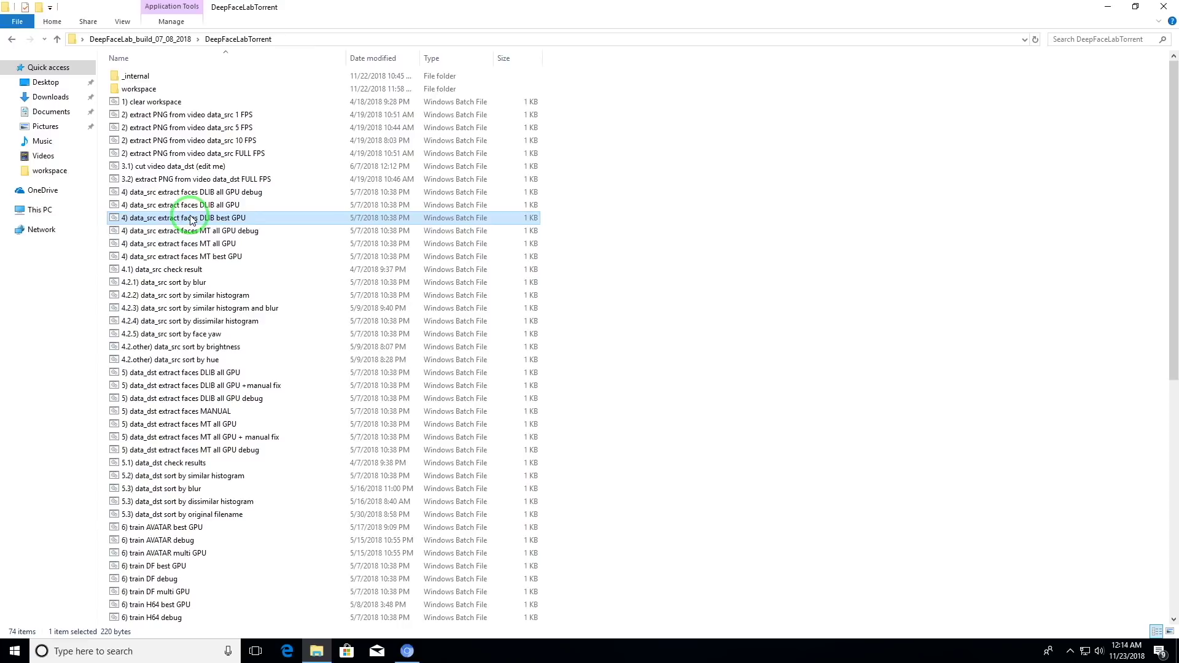
double_click(190, 218)
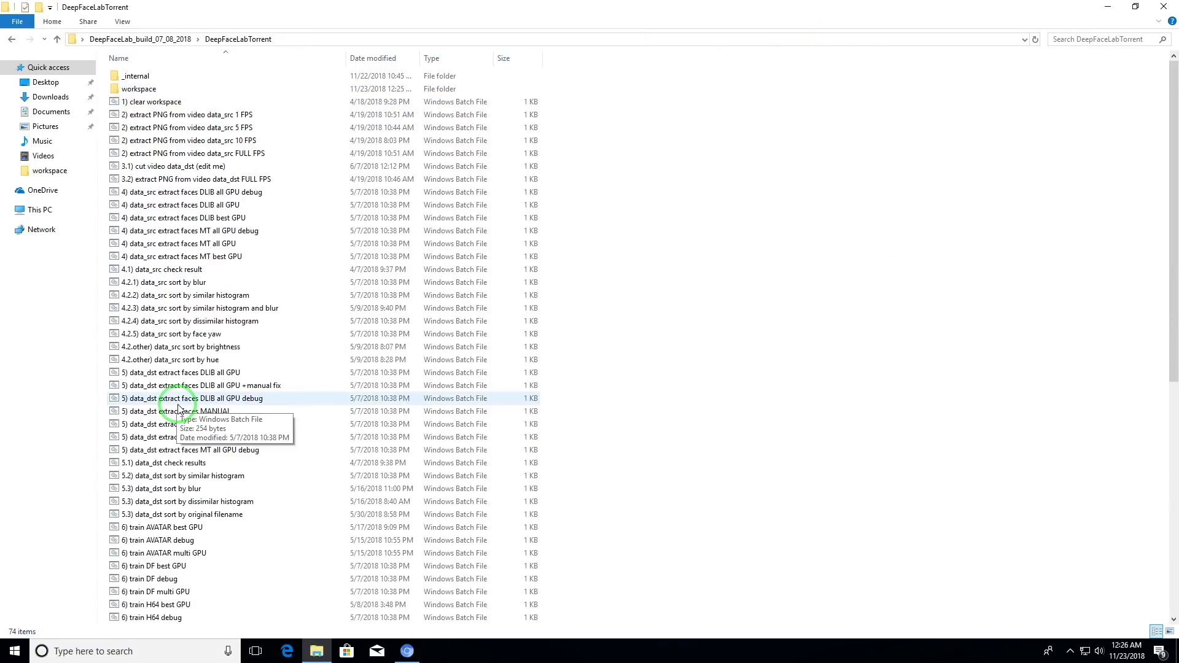
double_click(184, 373)
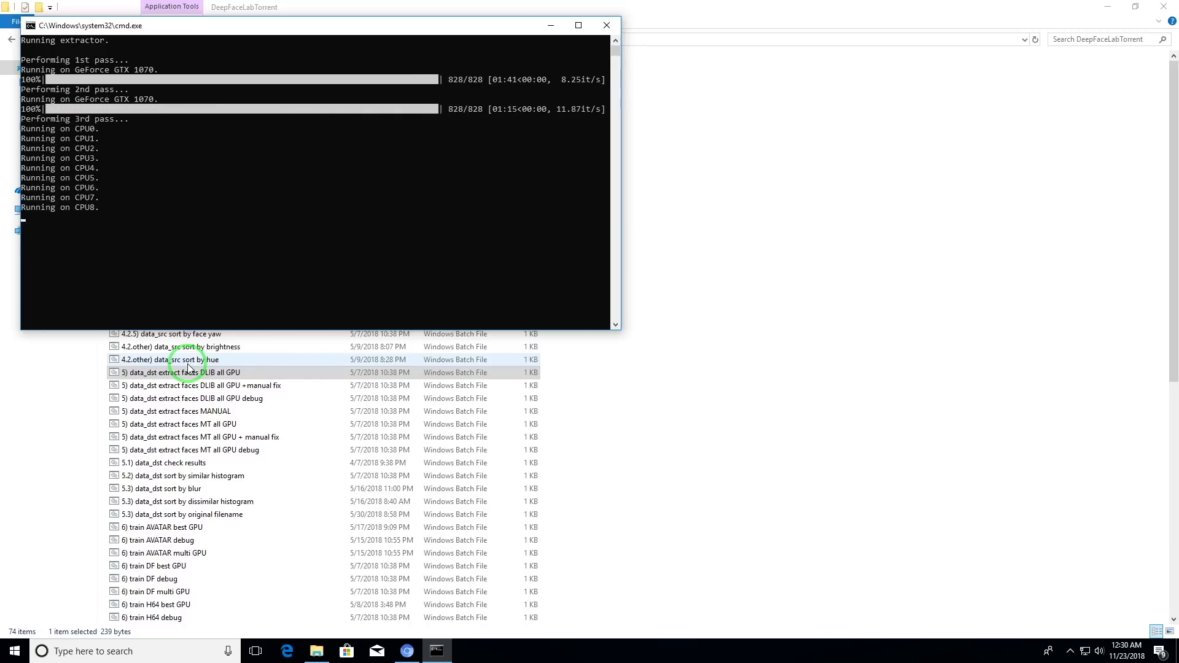
click(188, 368)
Check the extraction output in workspace\data_src and look through the face images in workspace\data_dst\aligned for unclear ones.
double_click(131, 80)
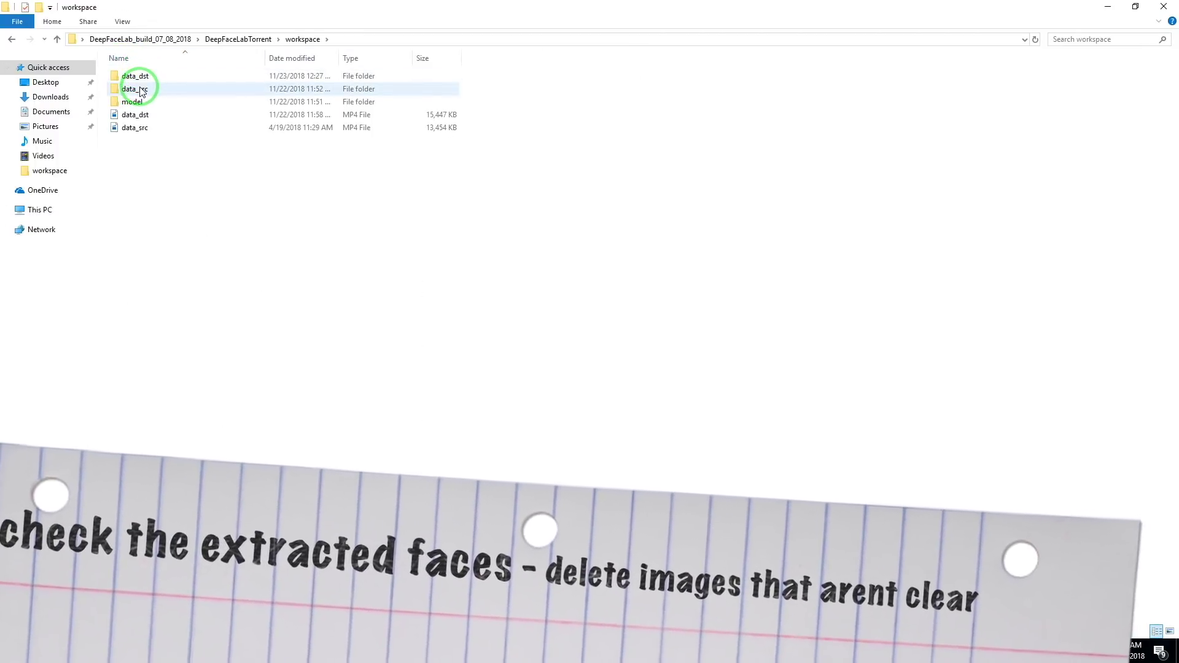
double_click(141, 90)
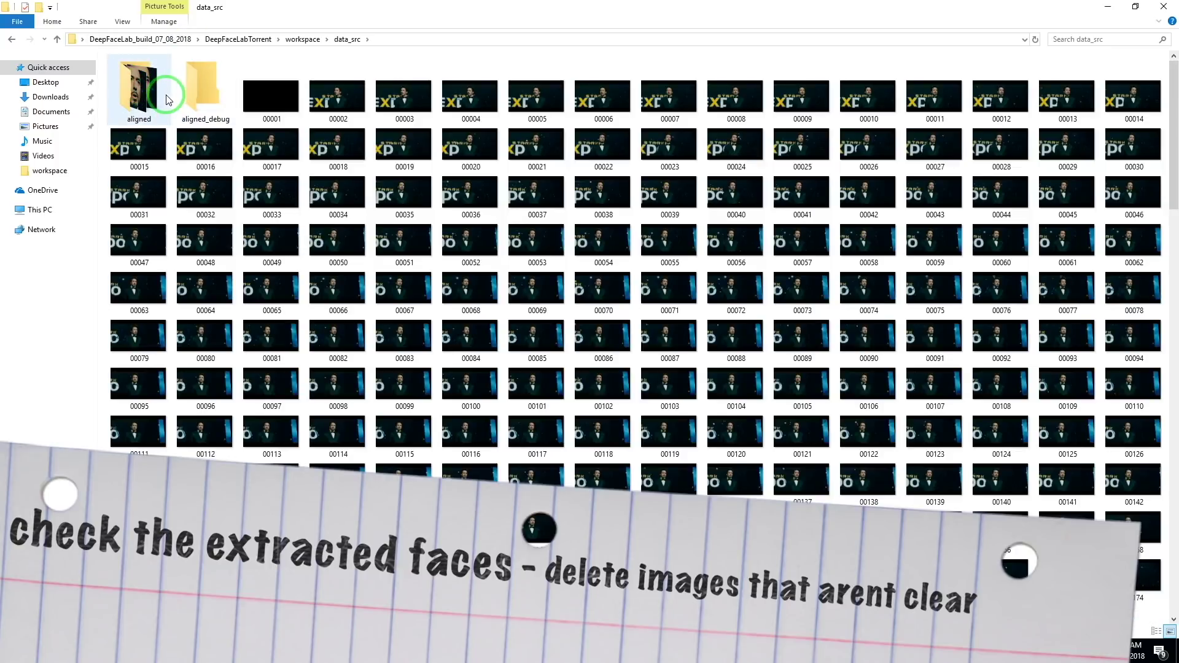
click(311, 31)
click(305, 33)
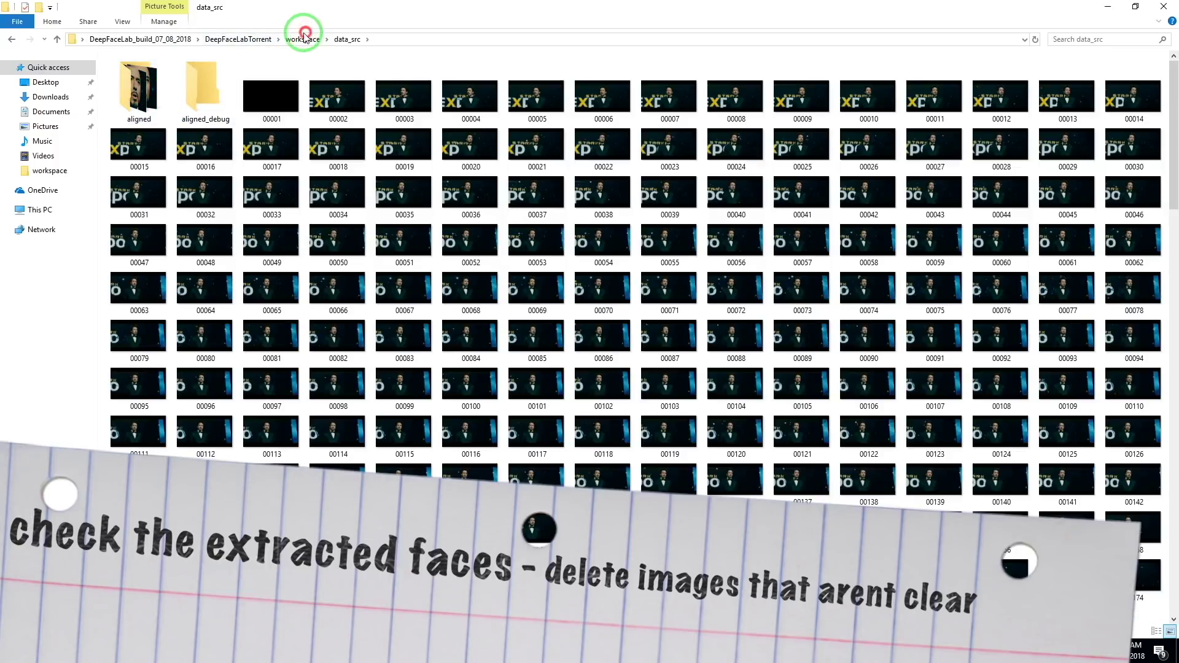
double_click(226, 77)
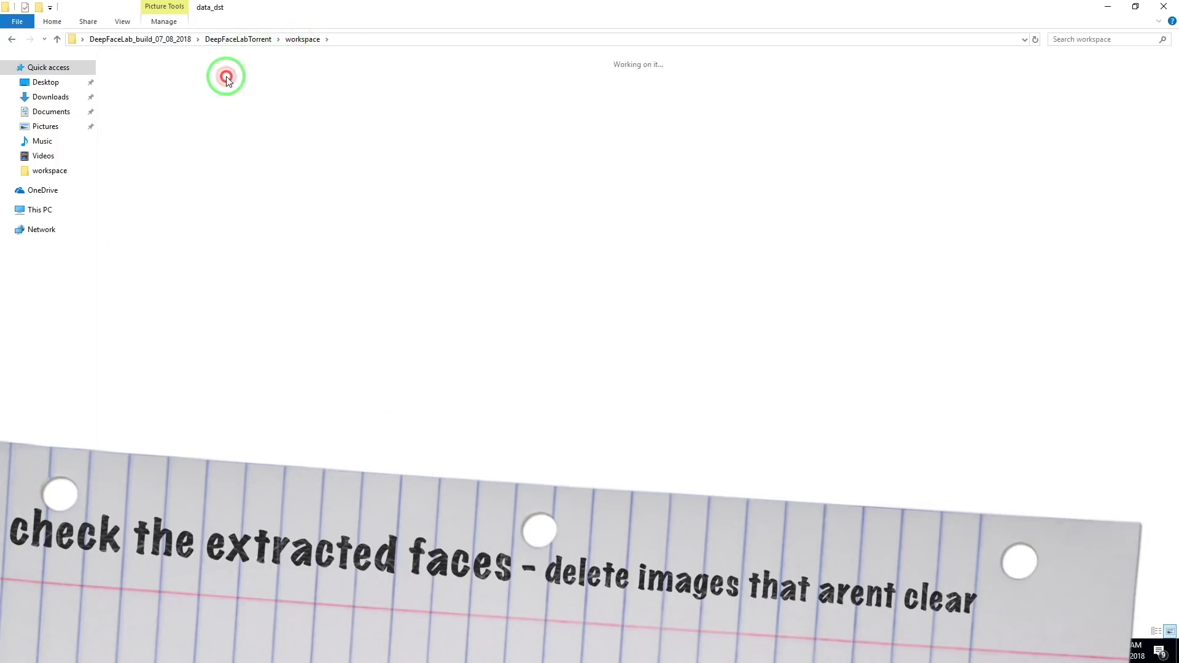
double_click(143, 110)
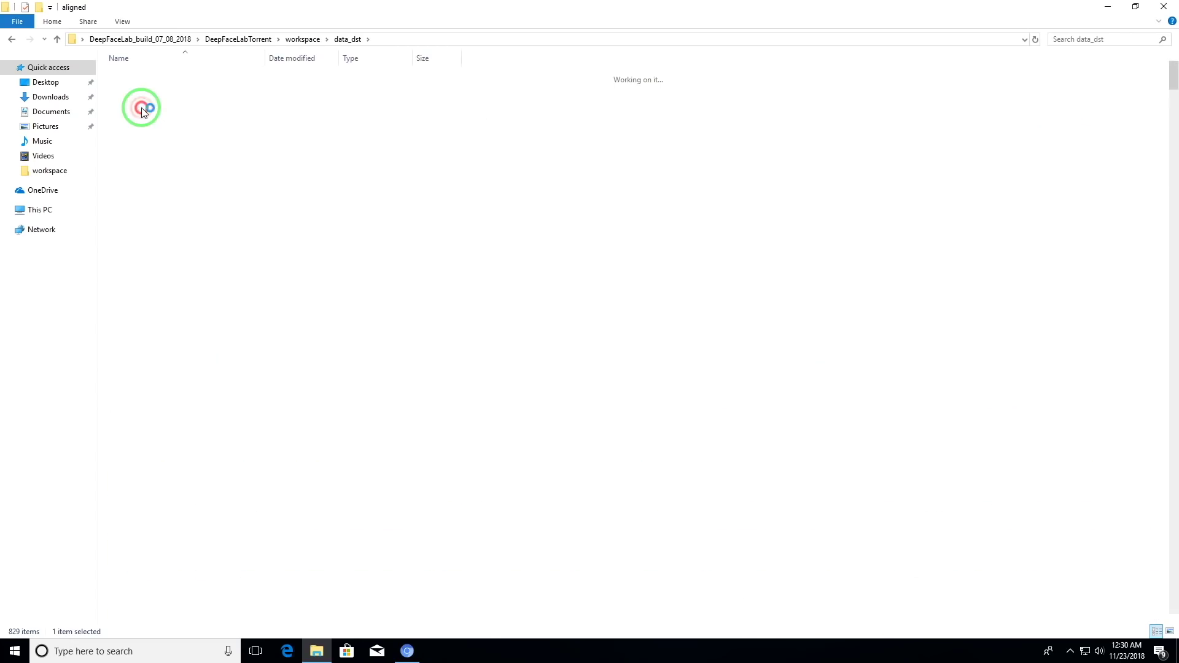
scroll(332, 325, down, 10)
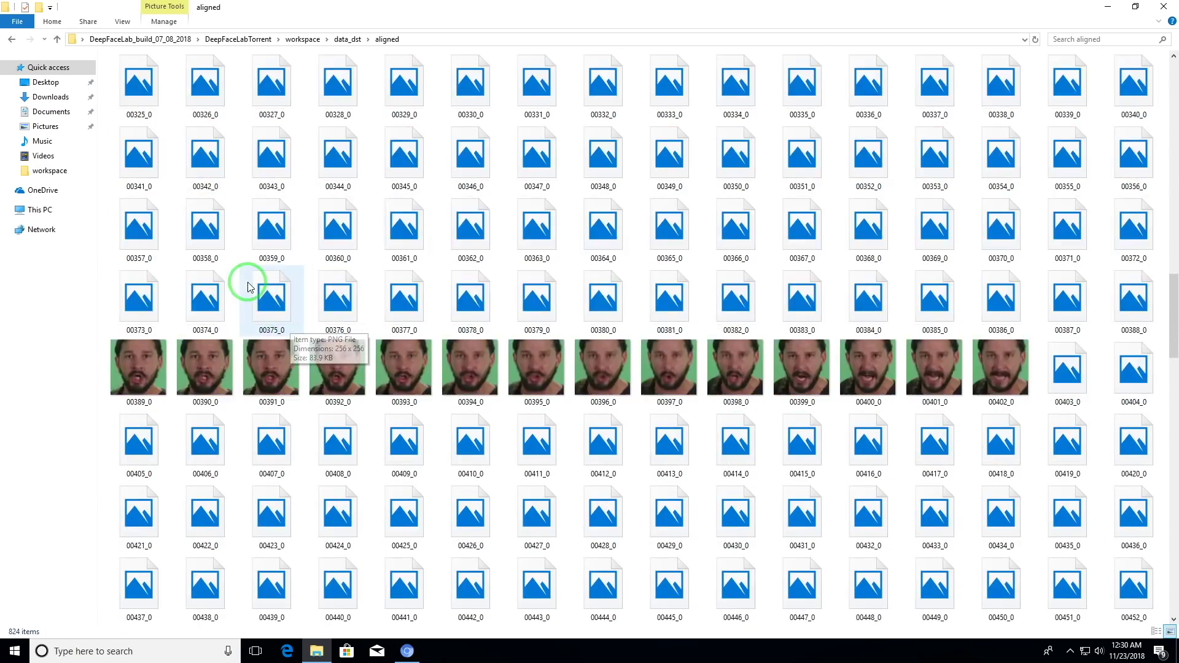
scroll(248, 282, down, 15)
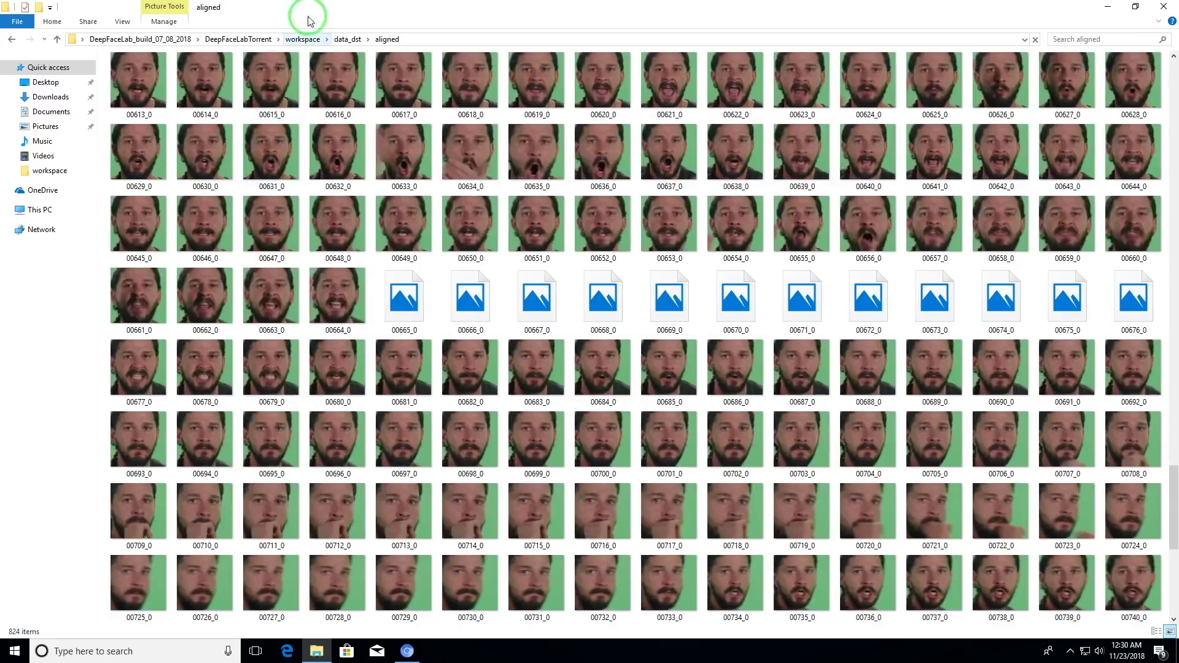
Start model training with "6) train DF best GPU" from the DeepFaceLabTorrent folder and rearrange the training windows.
click(302, 39)
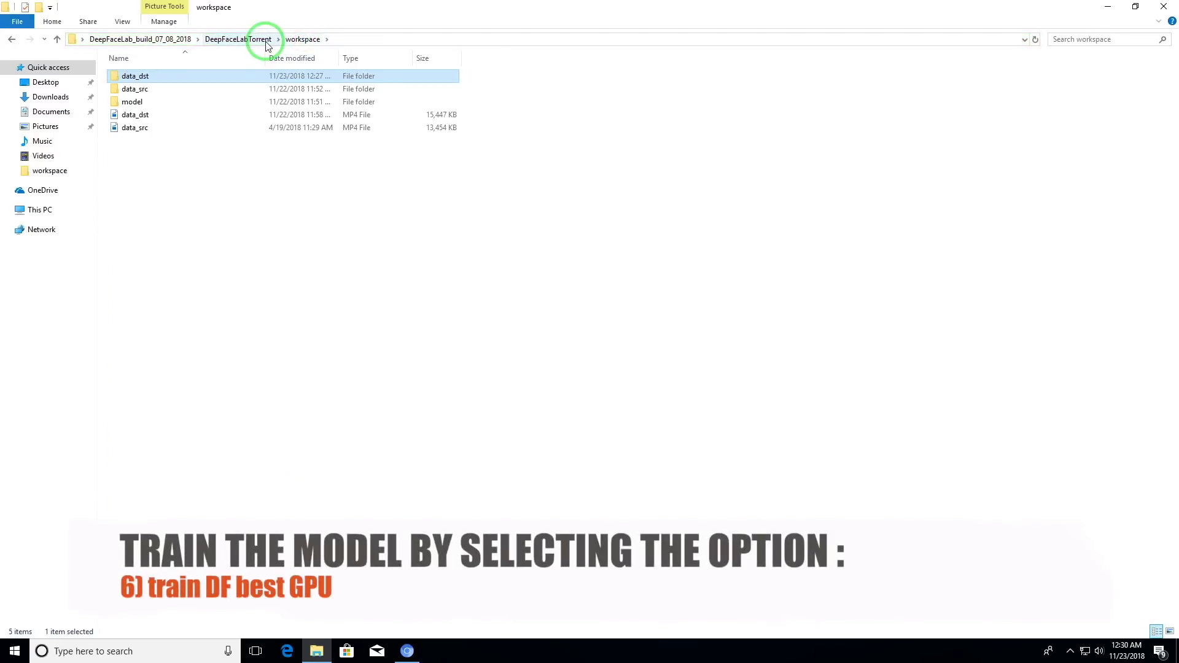
click(267, 40)
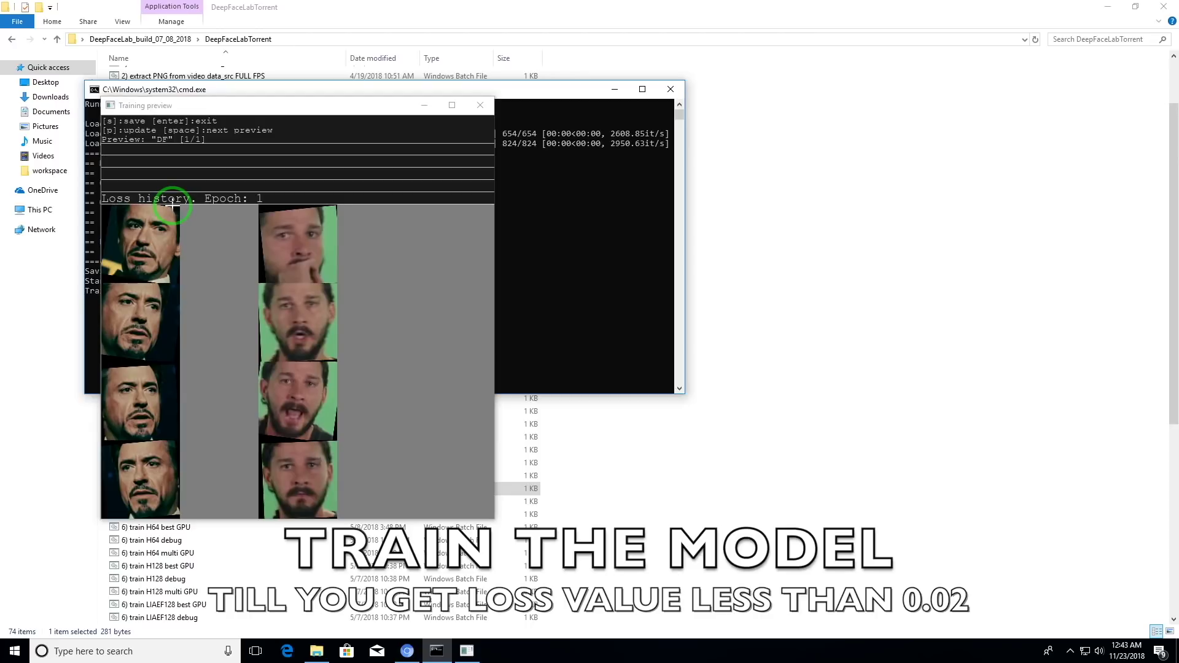
drag(172, 207, 667, 283)
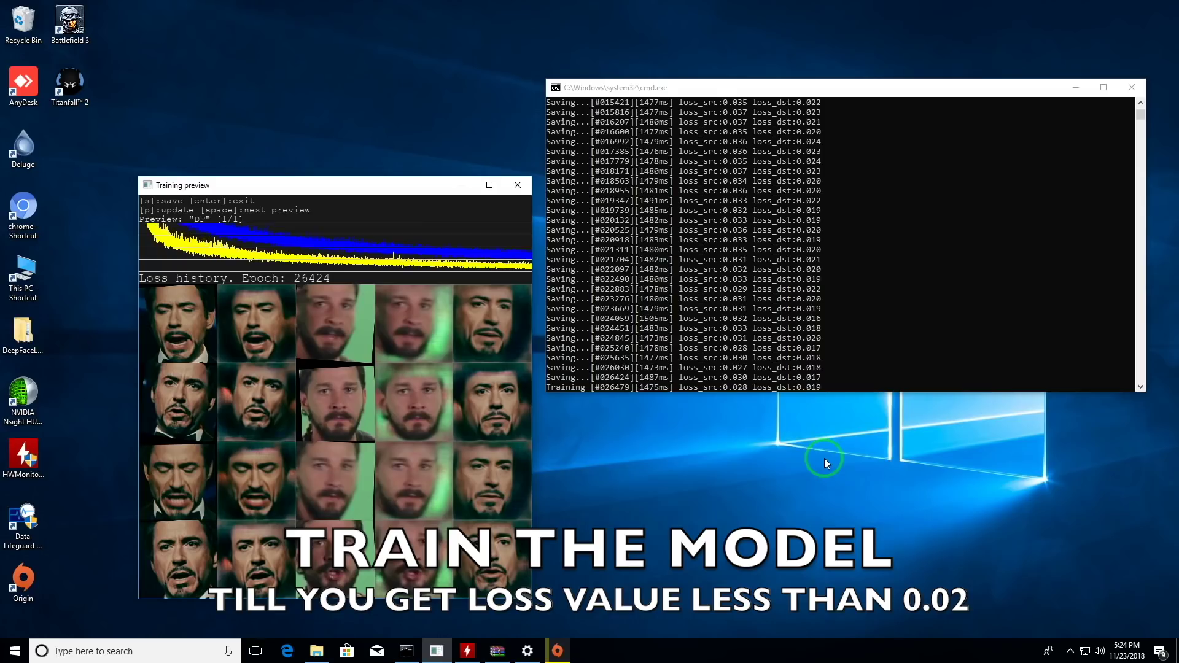
Reposition the training console and preview windows and interrupt the running DF training.
drag(716, 87, 708, 247)
drag(319, 184, 232, 108)
click(945, 457)
key(ctrl+c)
click(1070, 651)
right_click(1071, 629)
click(823, 463)
key(ctrl+c)
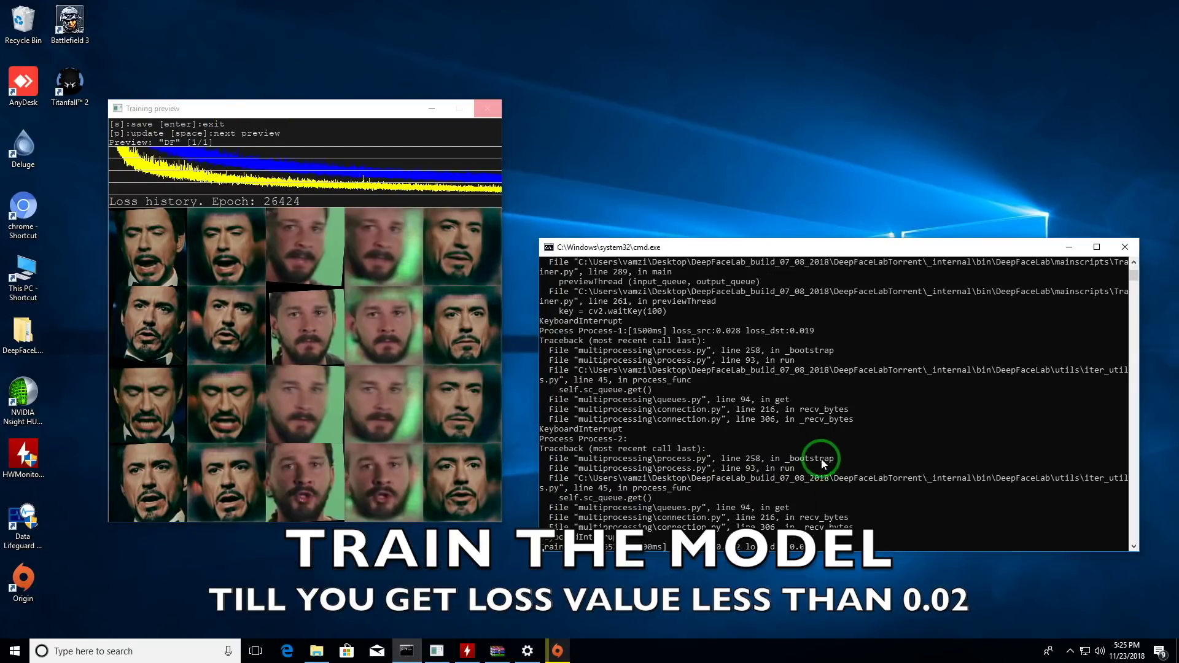
Close the training preview and console windows of the interrupted DF training.
click(488, 108)
click(348, 348)
click(1125, 247)
click(716, 515)
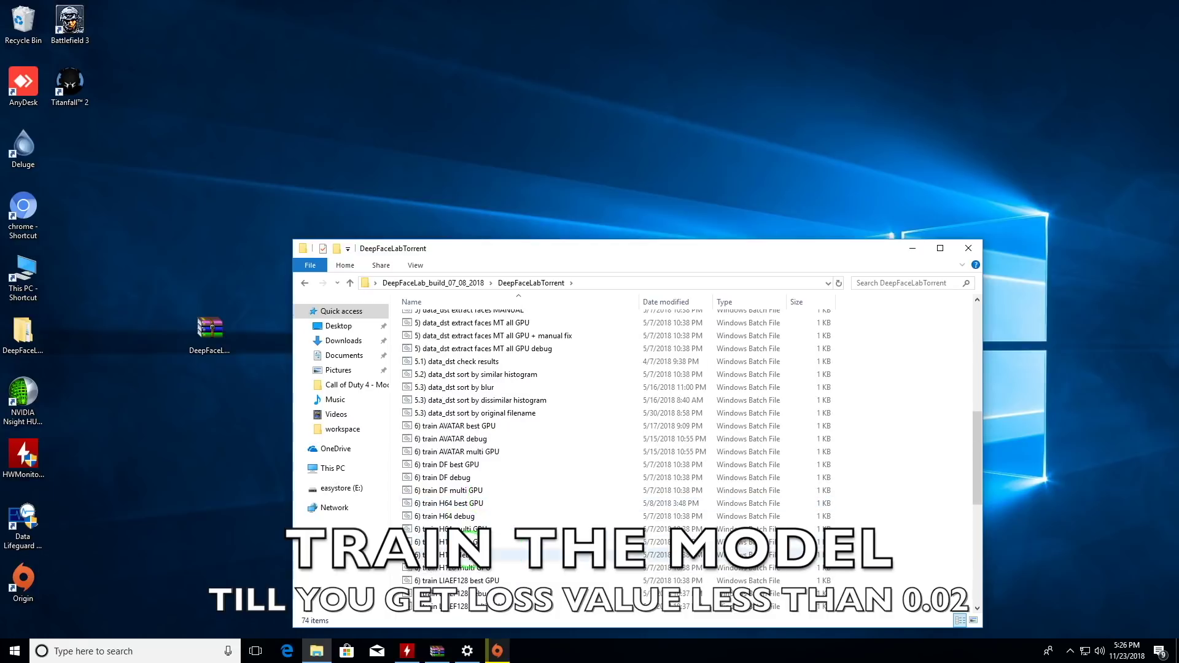
Resume the DF model training by running "6) train DF best GPU" again and move its console window aside.
double_click(425, 465)
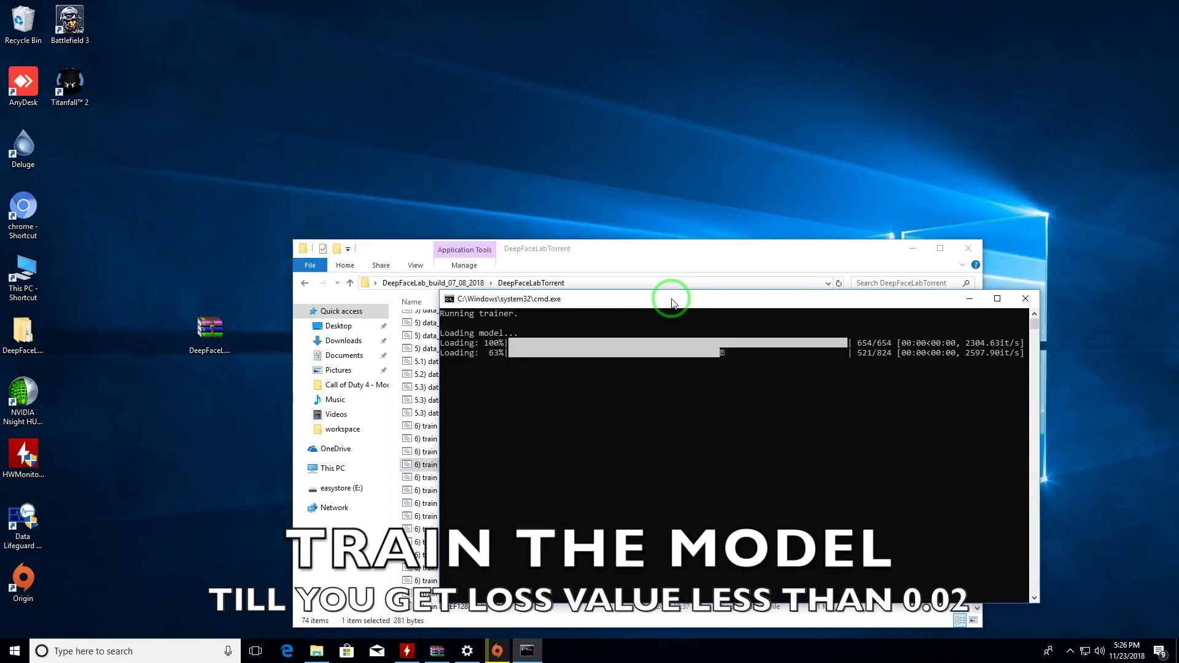
drag(672, 301, 778, 245)
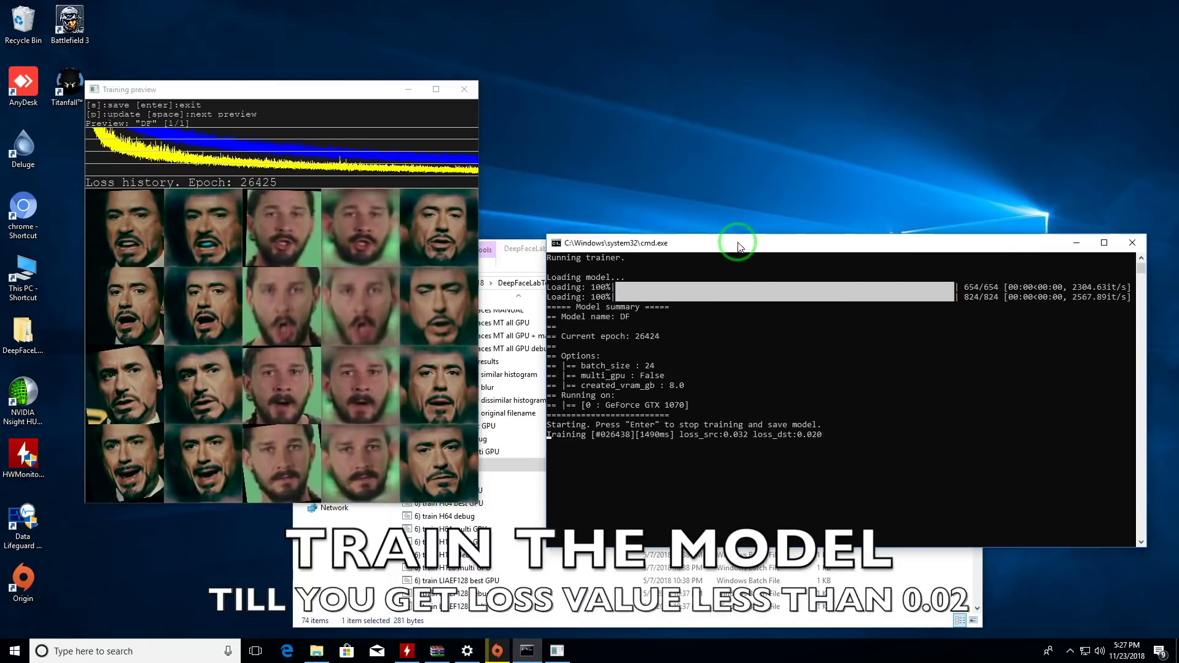
click(317, 651)
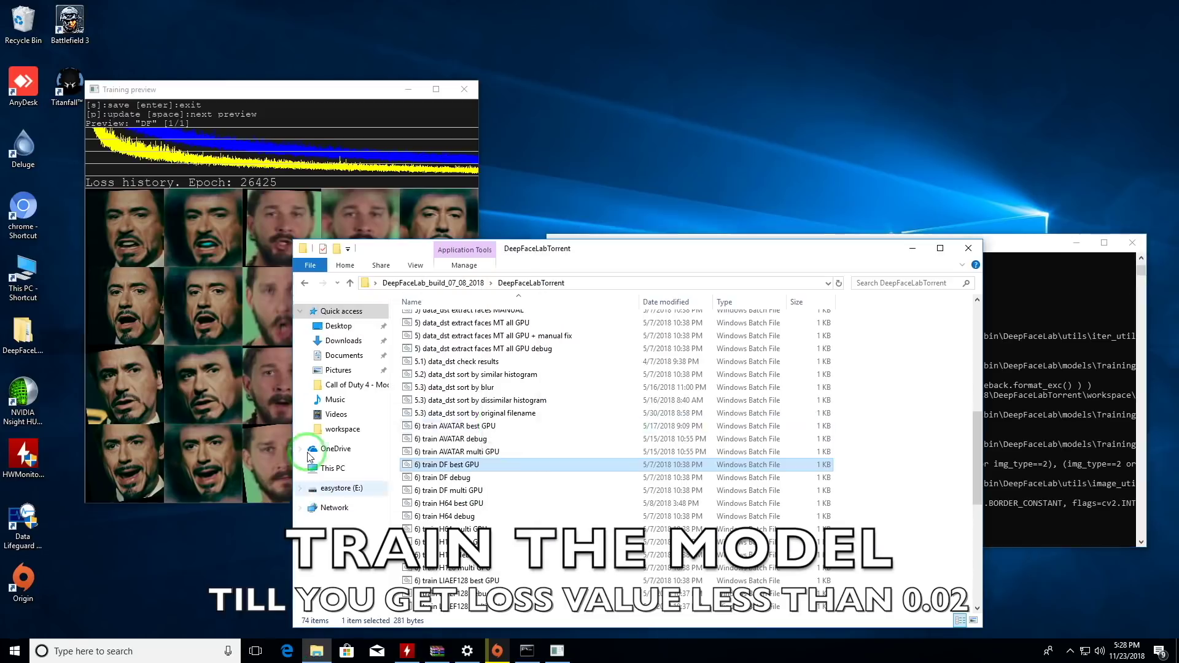
click(1014, 469)
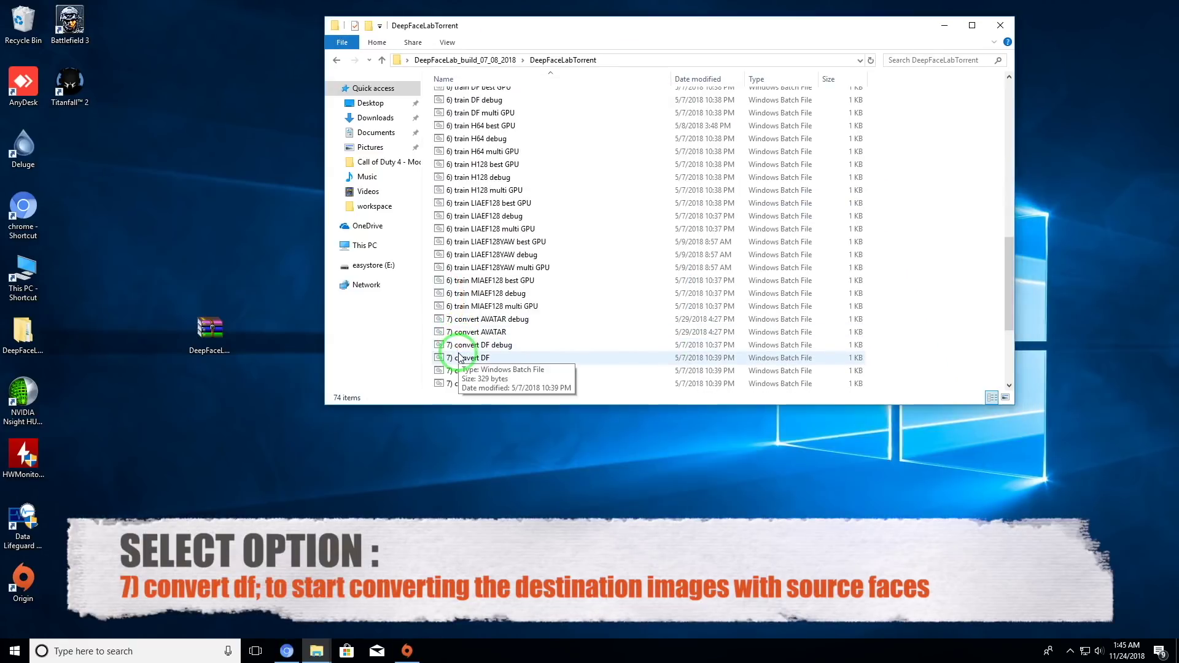
Run "7) convert DF" with mode 3 (seamless), erode mask modifier 0 and blur mask modifier 0.
double_click(460, 357)
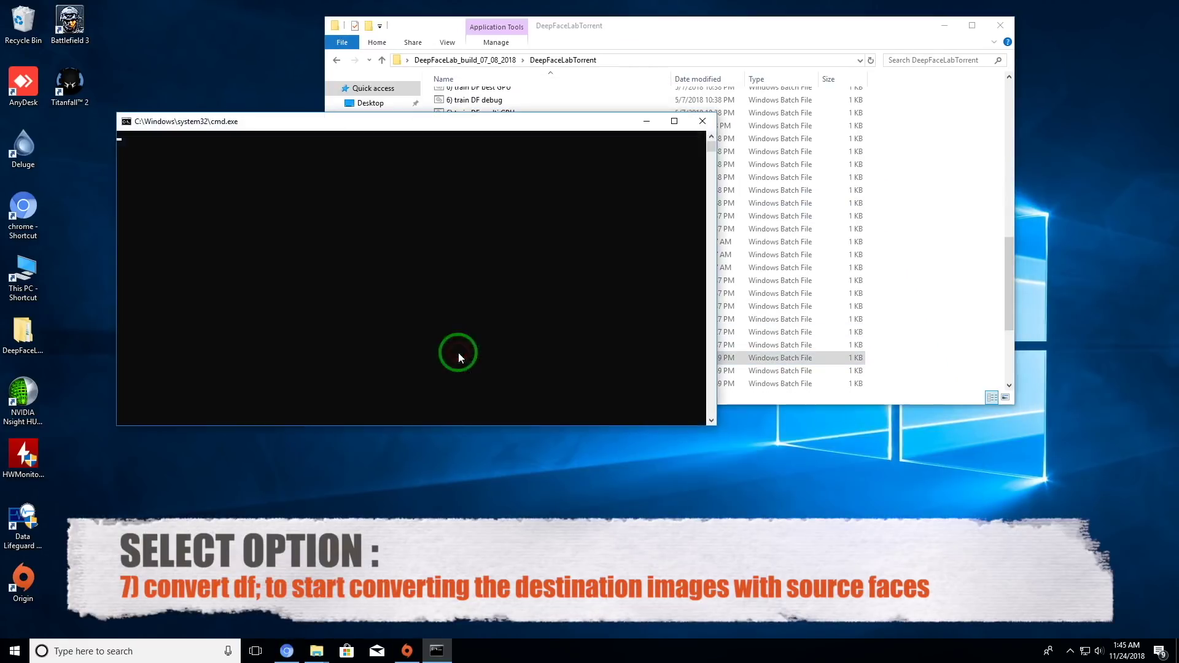
drag(258, 123, 403, 232)
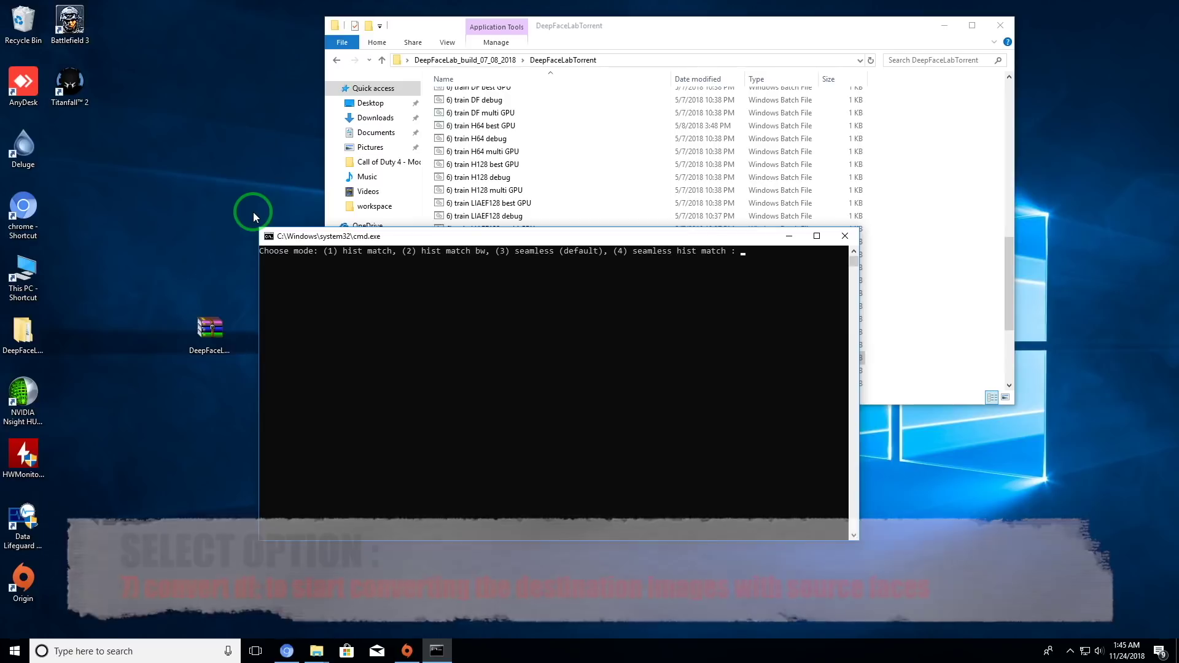
text(3)
key(Return)
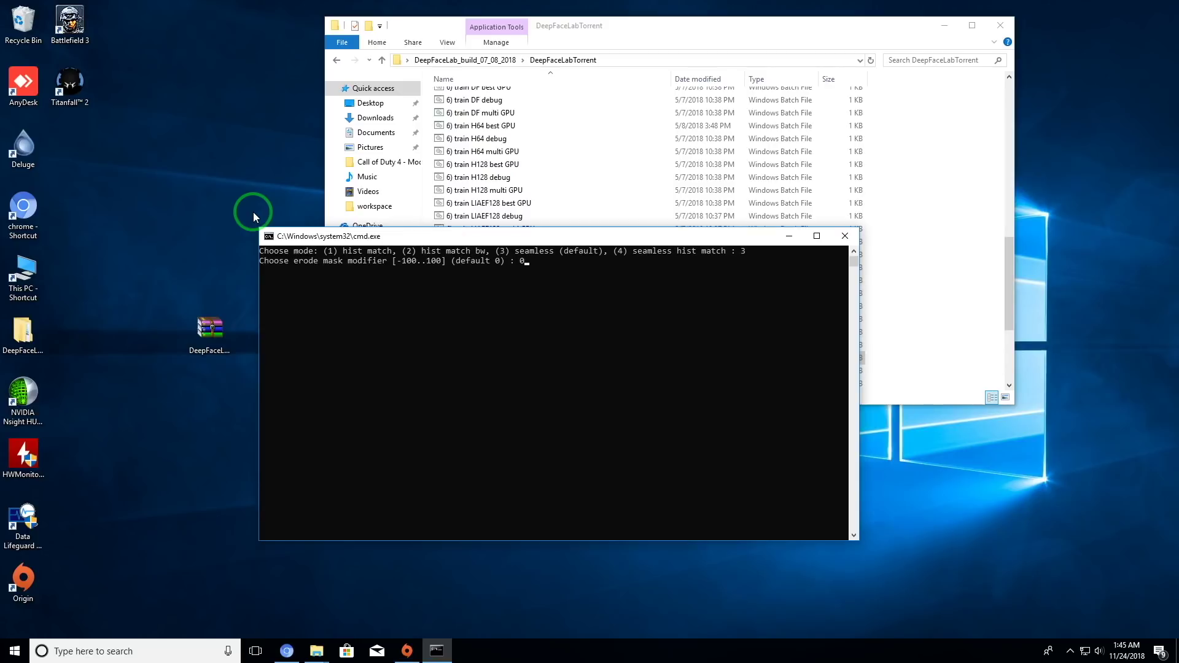
text(0)
key(Return)
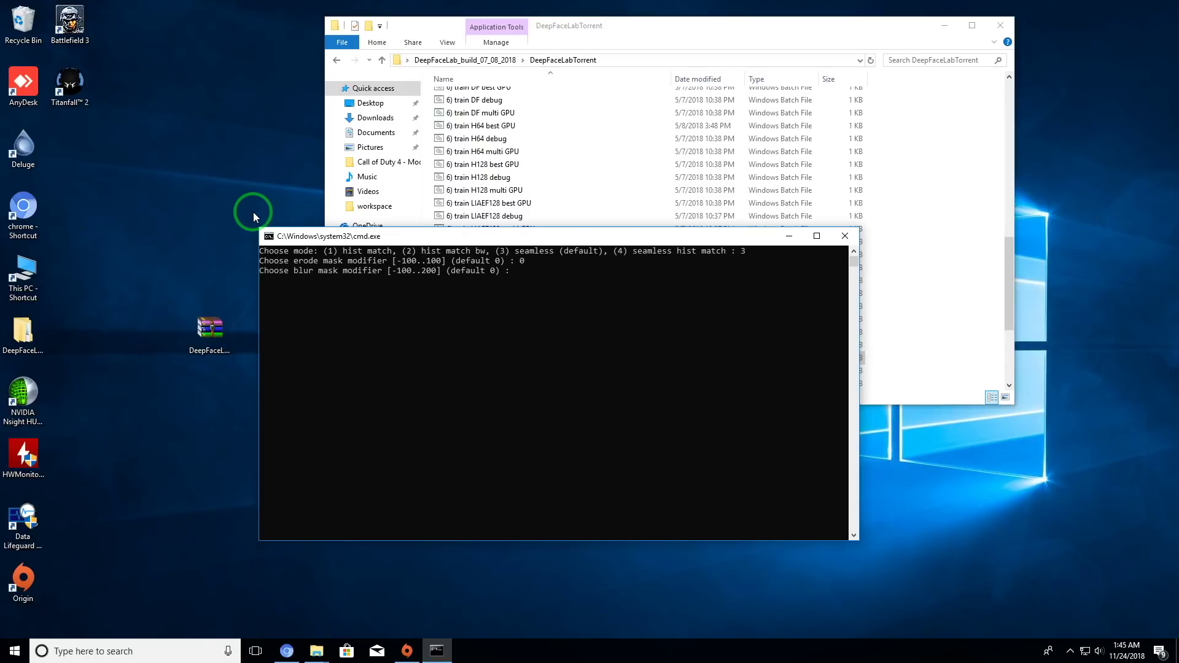
text(0)
key(Return)
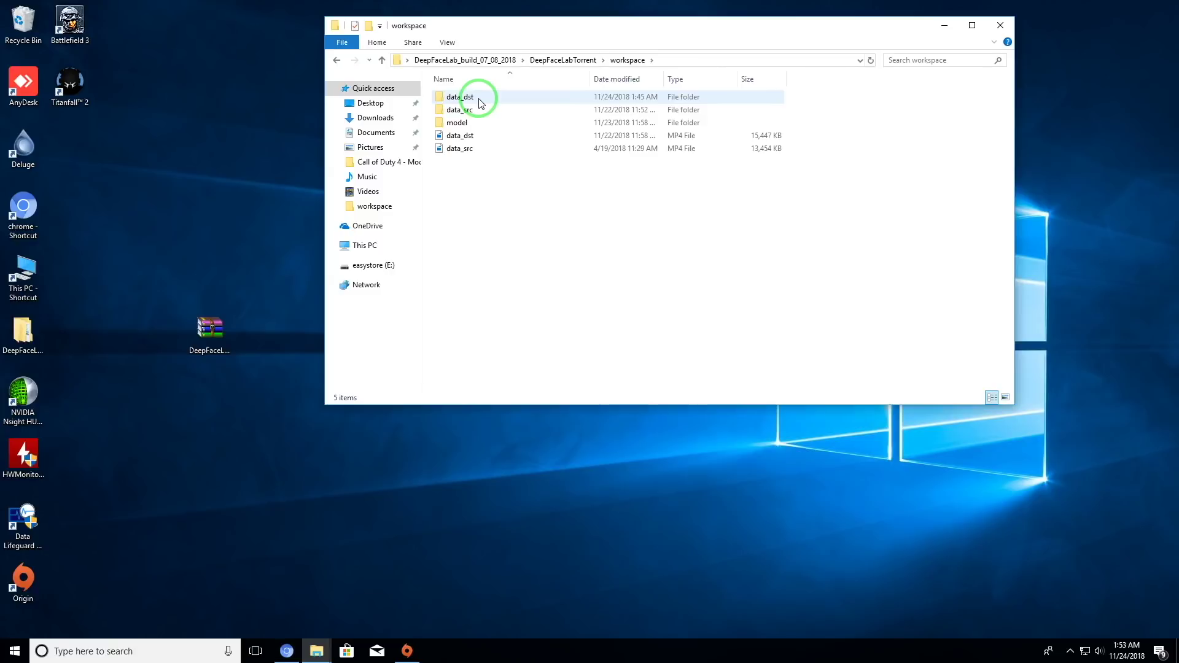
Open the merged folder inside data_dst and page through the converted frames from 00009 onward in Photos, closing the viewer when done.
double_click(481, 98)
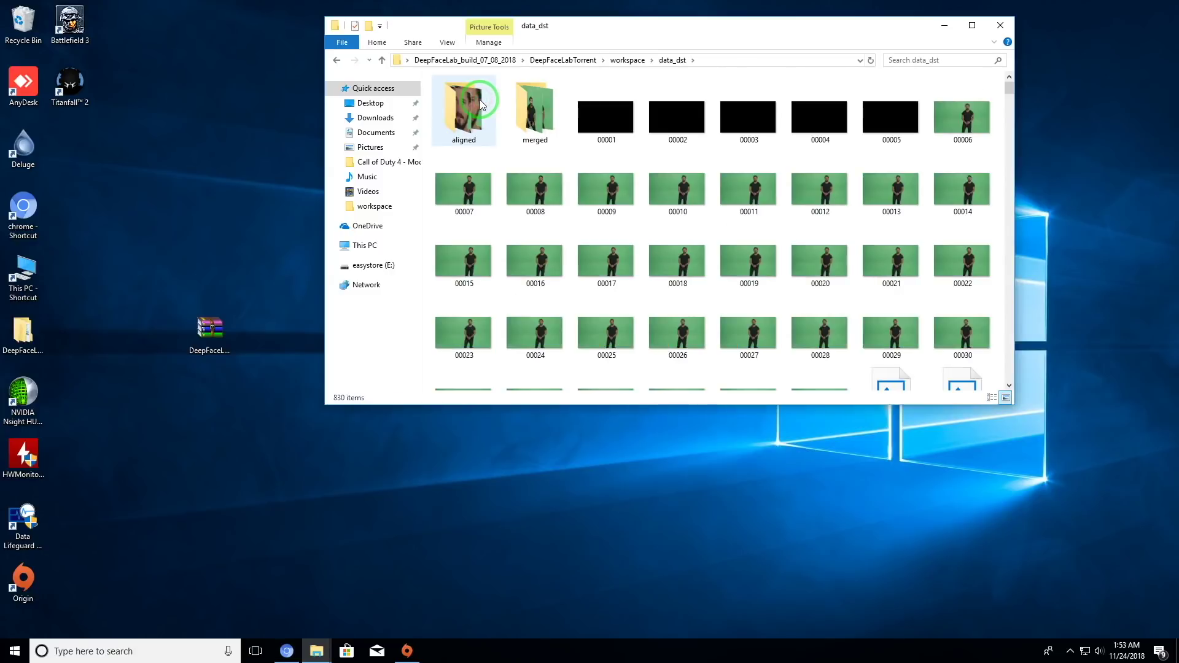
double_click(534, 107)
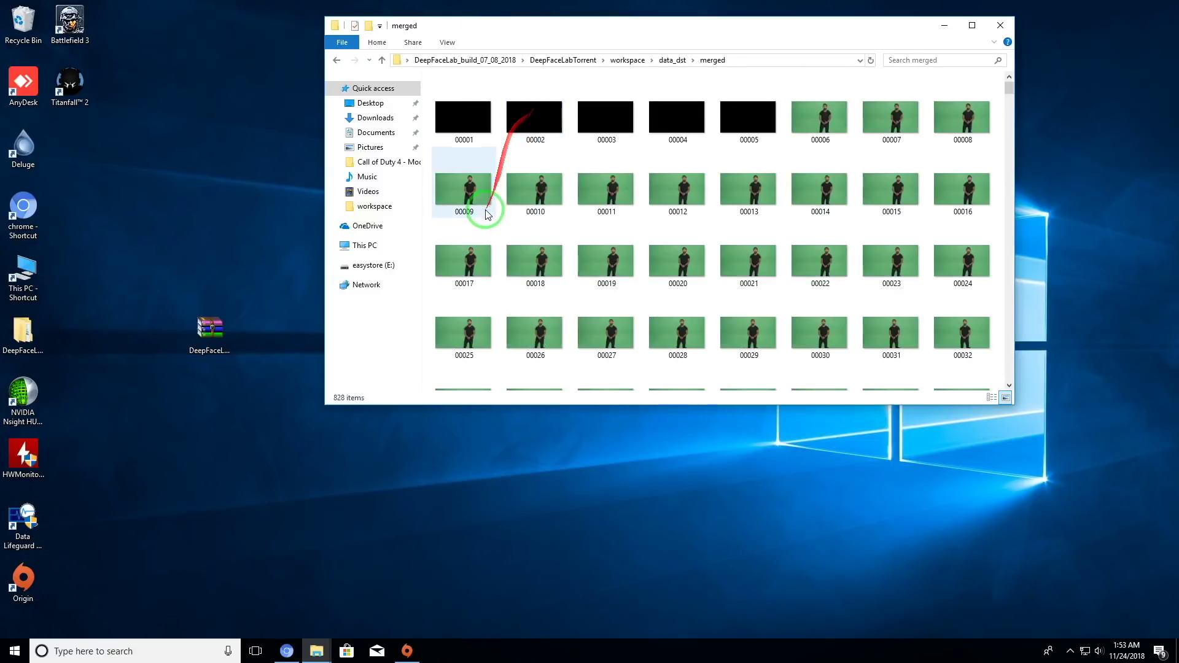
double_click(478, 200)
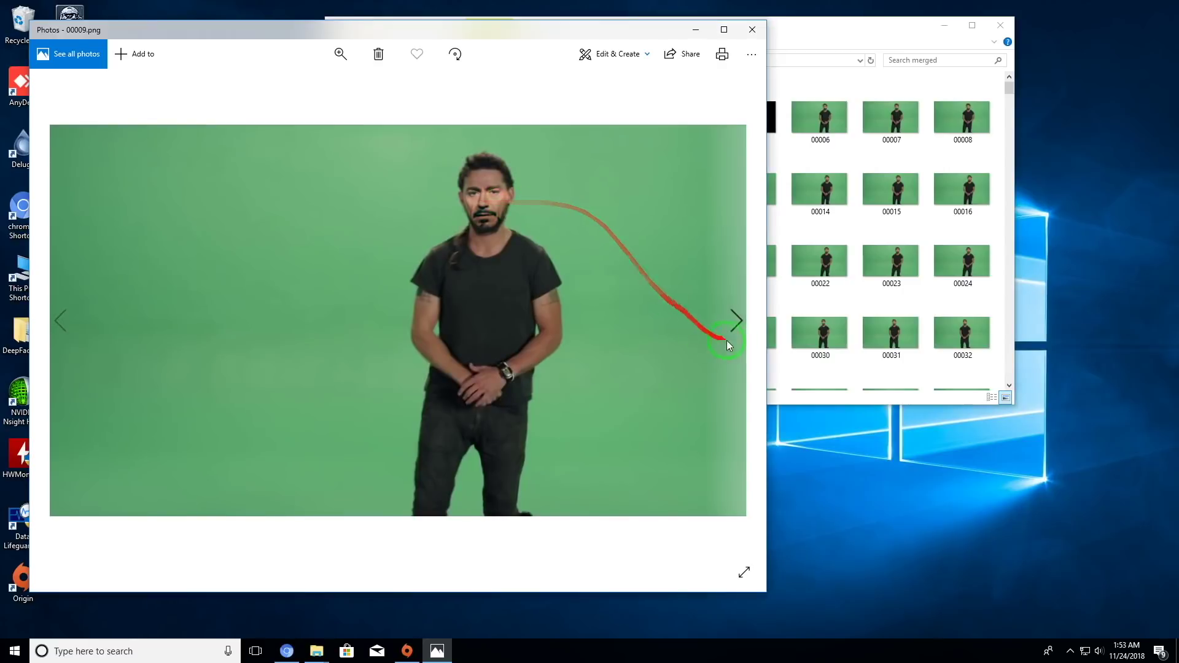
click(739, 319)
click(739, 319)
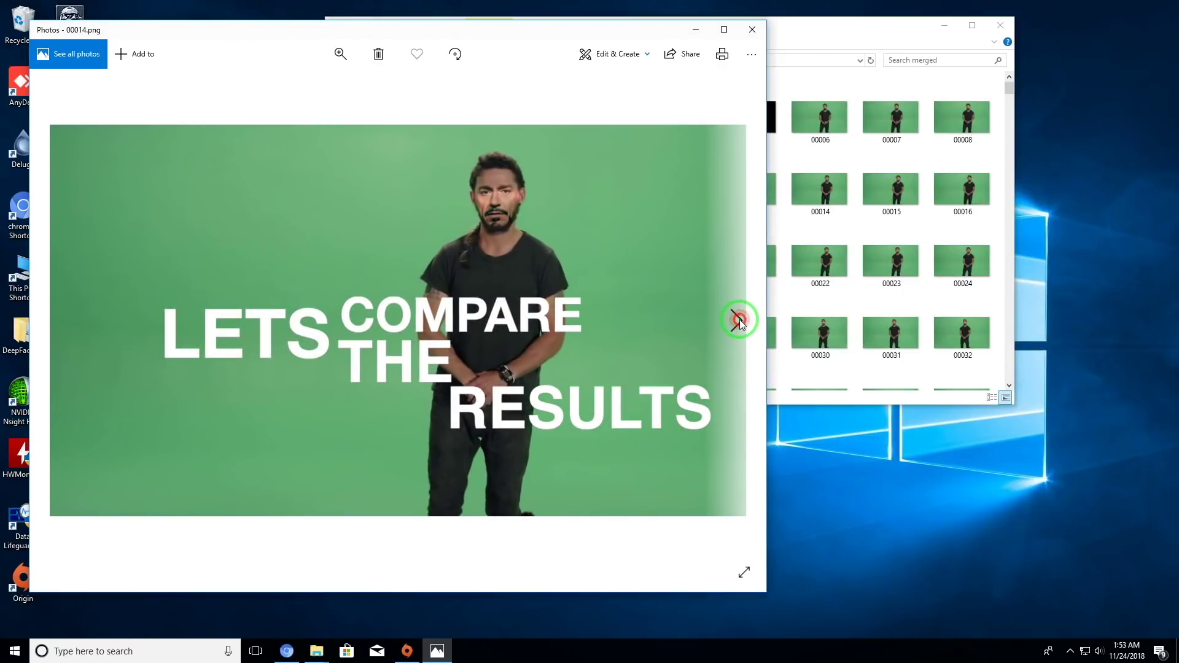
click(738, 320)
click(739, 320)
click(738, 319)
click(738, 319)
click(739, 319)
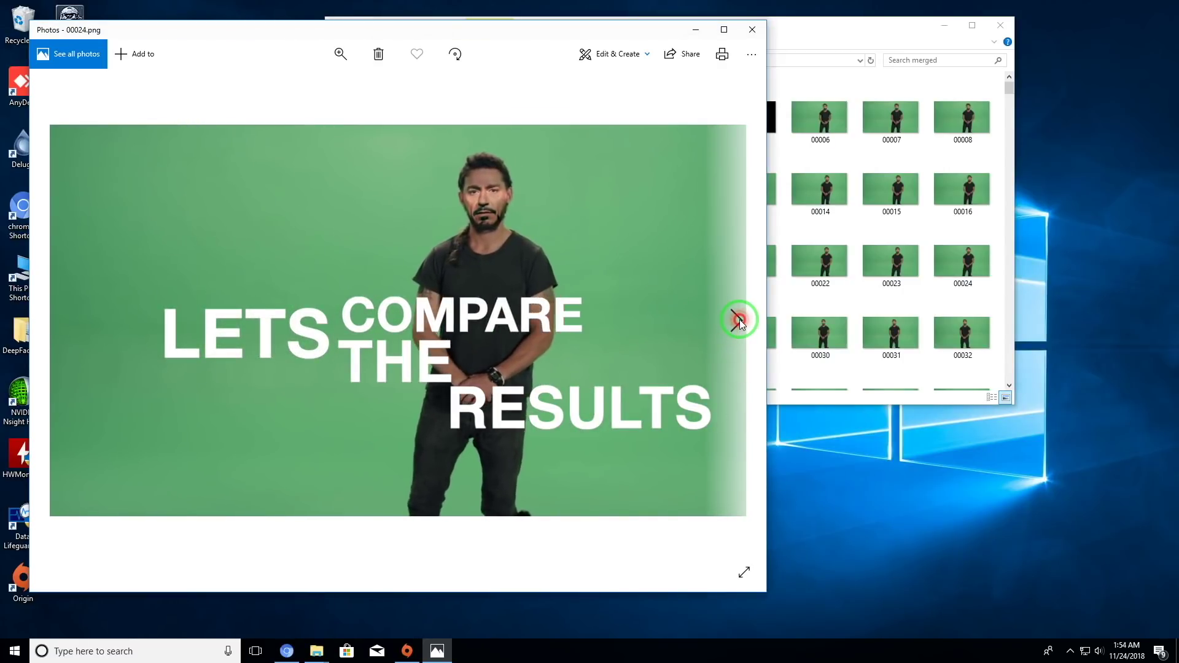
click(739, 318)
click(739, 319)
click(740, 318)
click(740, 318)
click(740, 318)
click(741, 318)
click(742, 318)
click(741, 317)
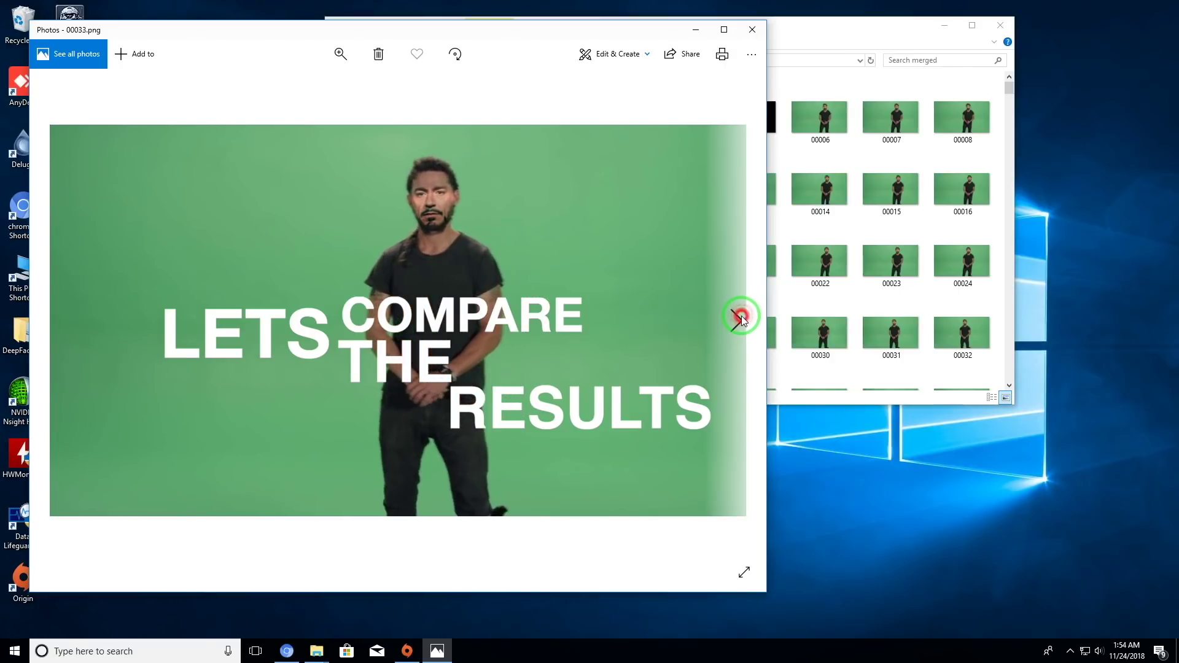
click(741, 317)
click(741, 318)
click(742, 317)
click(741, 318)
click(741, 317)
click(757, 28)
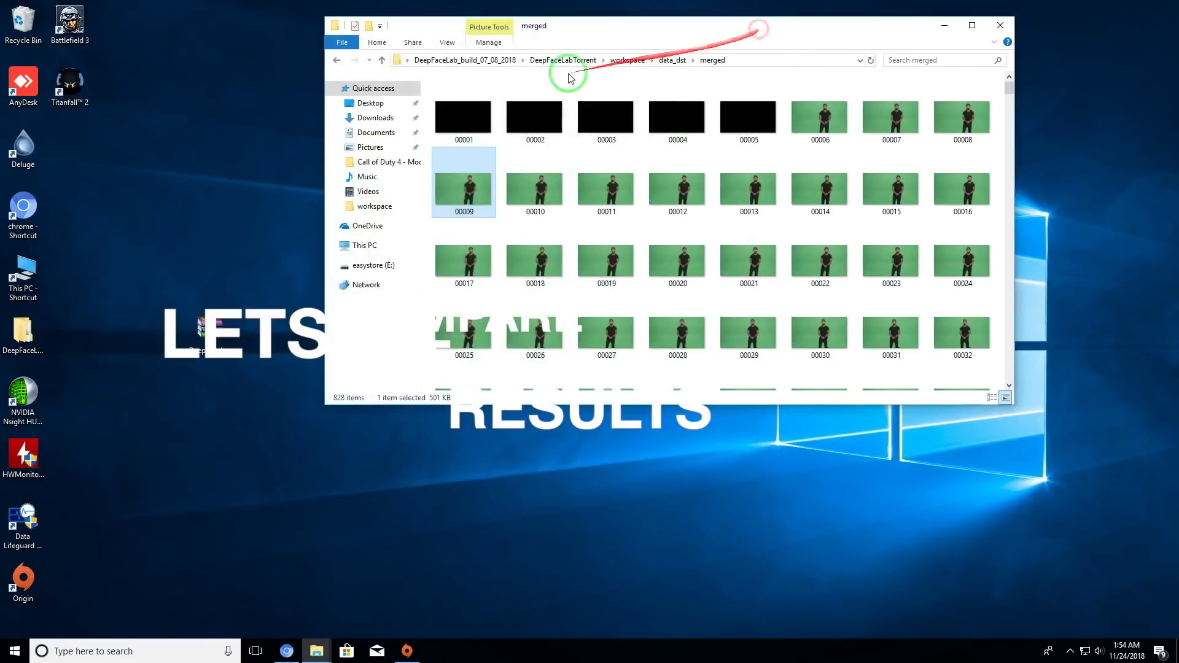
Open frame 00006 from both data_dst and its merged folder, and shrink and place the merged frame's window for comparison.
click(665, 61)
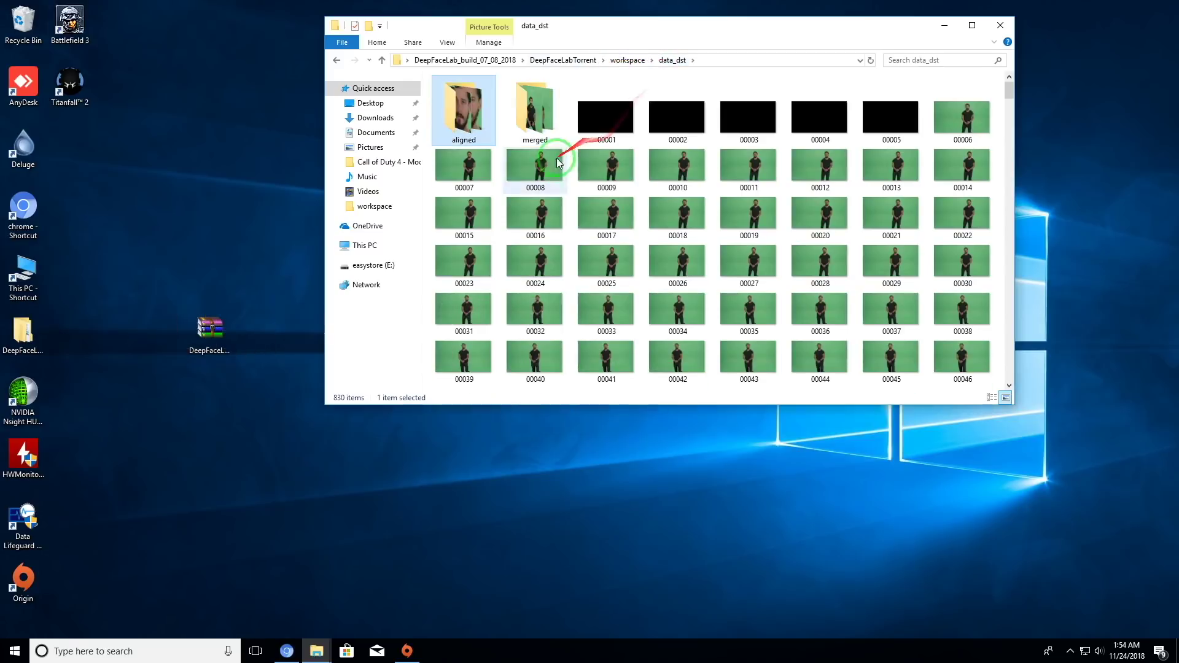
double_click(947, 120)
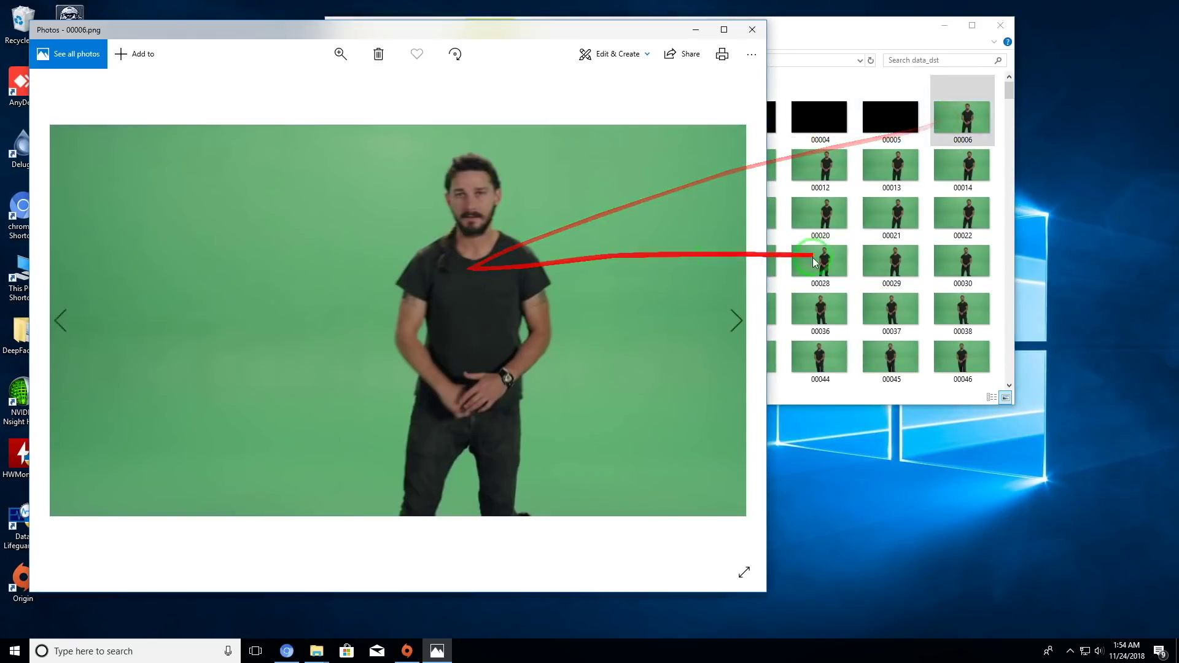
click(525, 92)
double_click(526, 92)
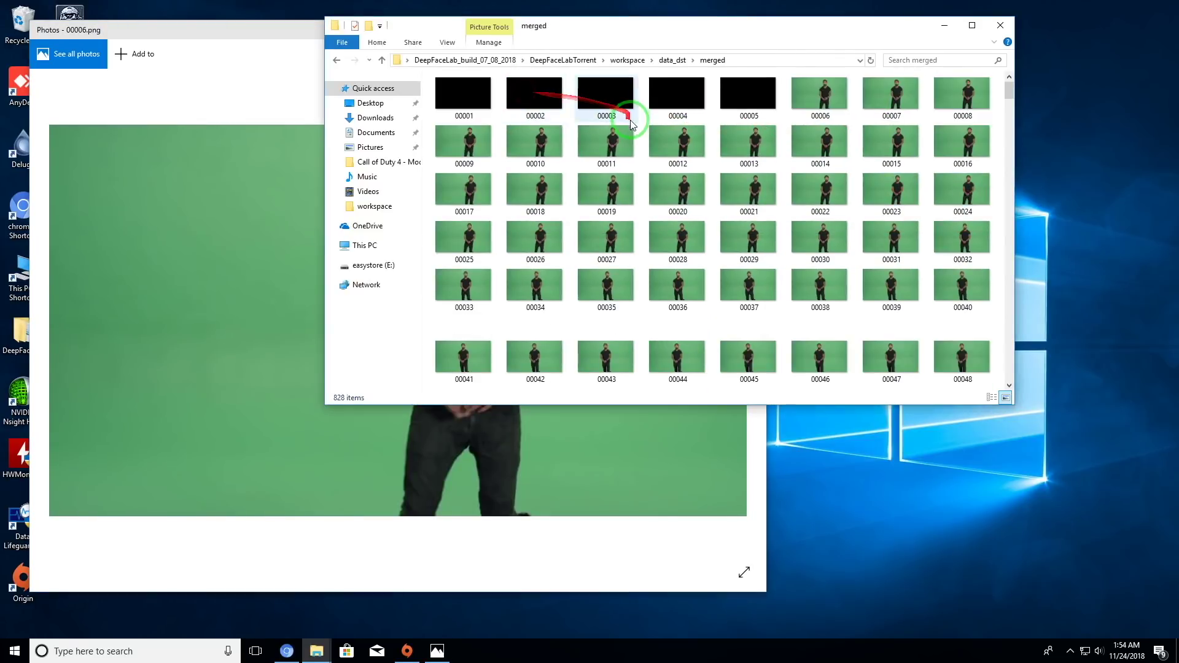
click(798, 94)
double_click(798, 94)
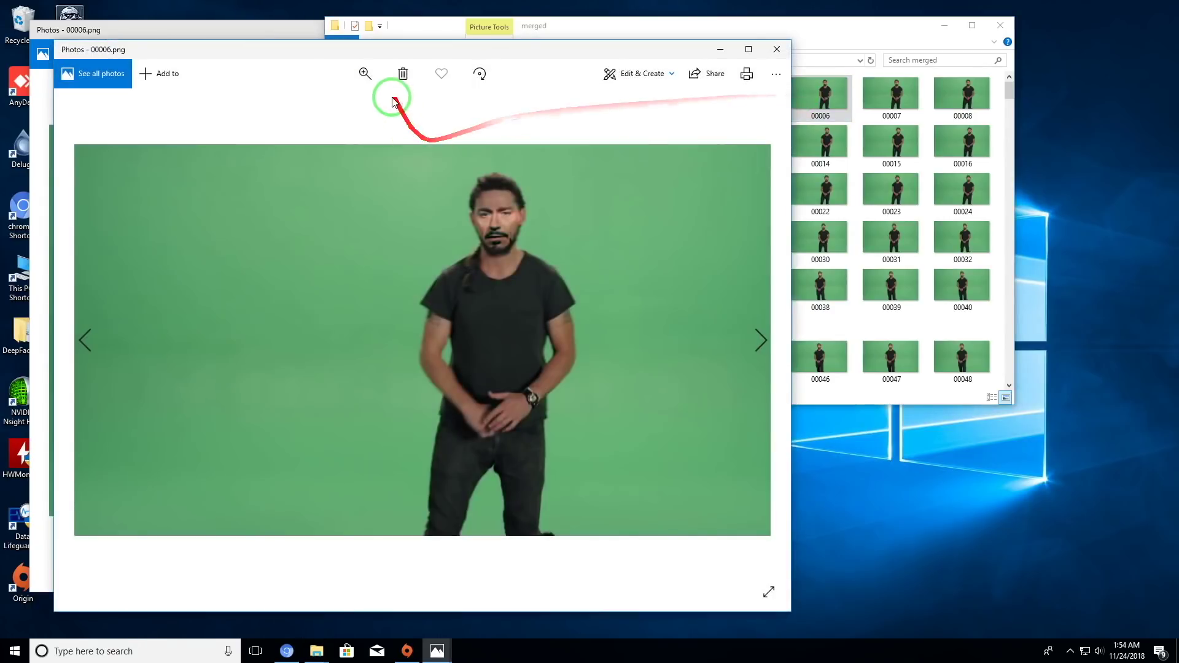
drag(366, 45, 860, 58)
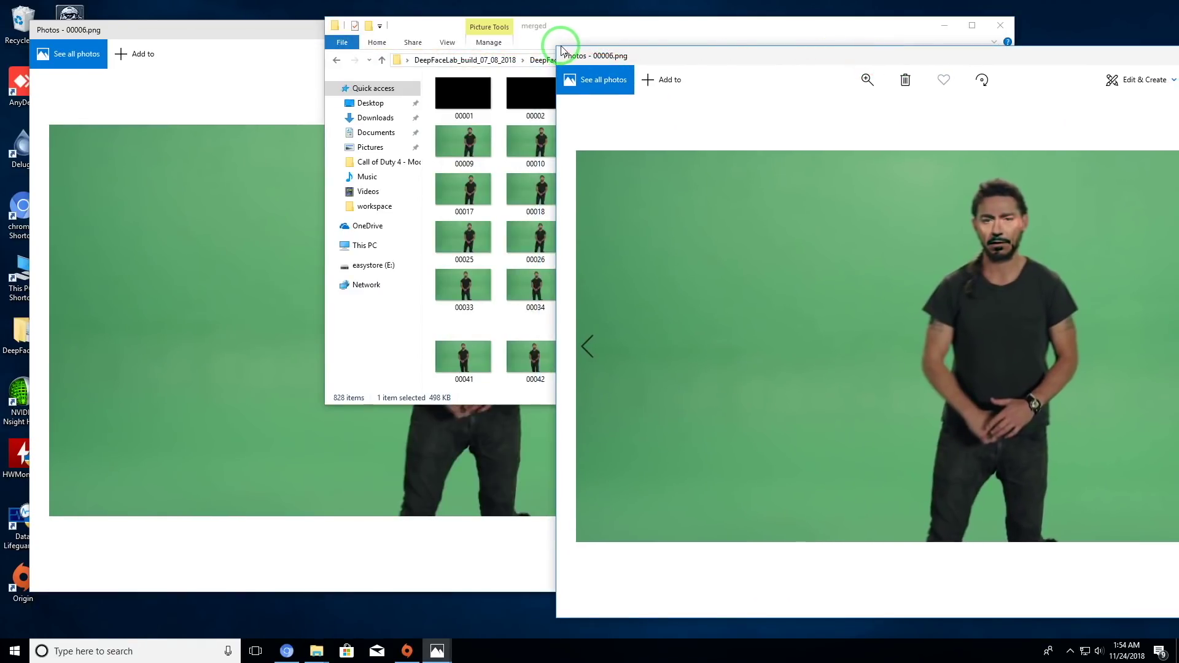
drag(556, 48, 814, 204)
drag(1089, 211, 834, 207)
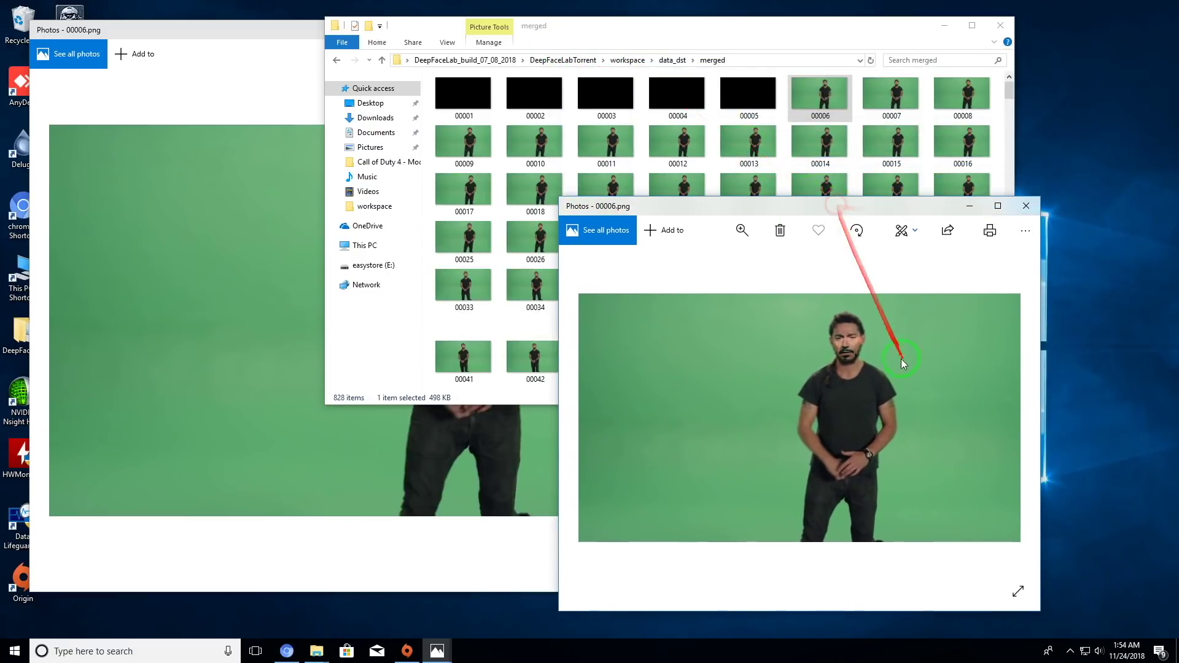
Zoom in on the face in the original and merged versions of frame 00006 to compare the swap.
double_click(850, 353)
double_click(846, 338)
click(846, 338)
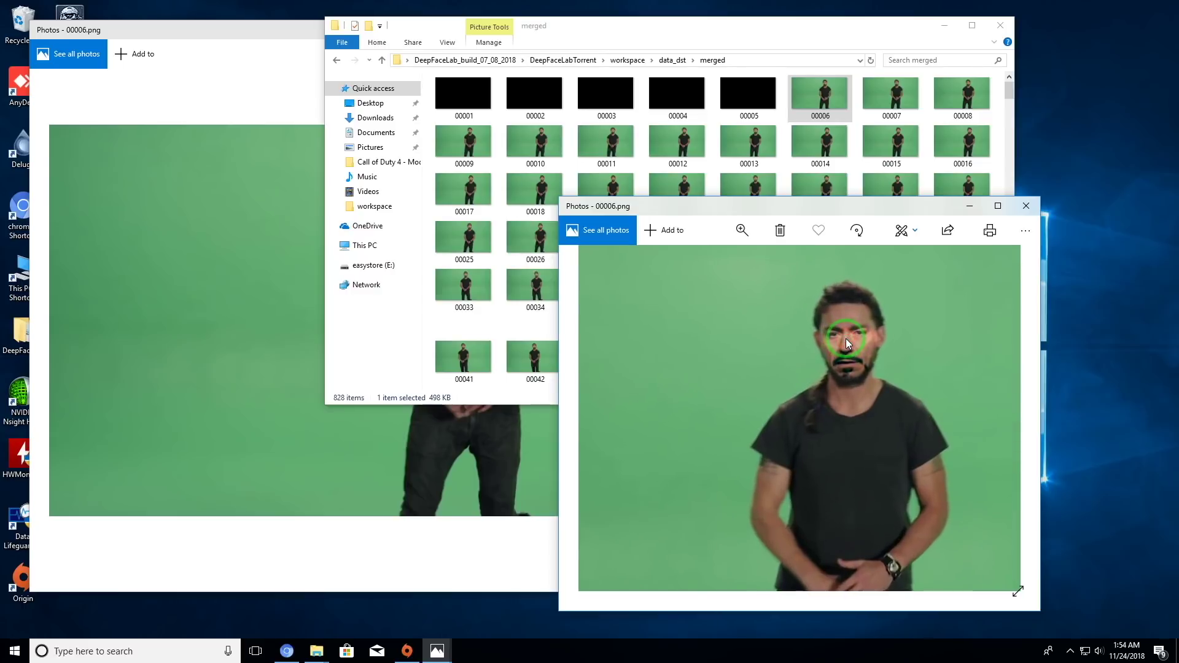
click(178, 396)
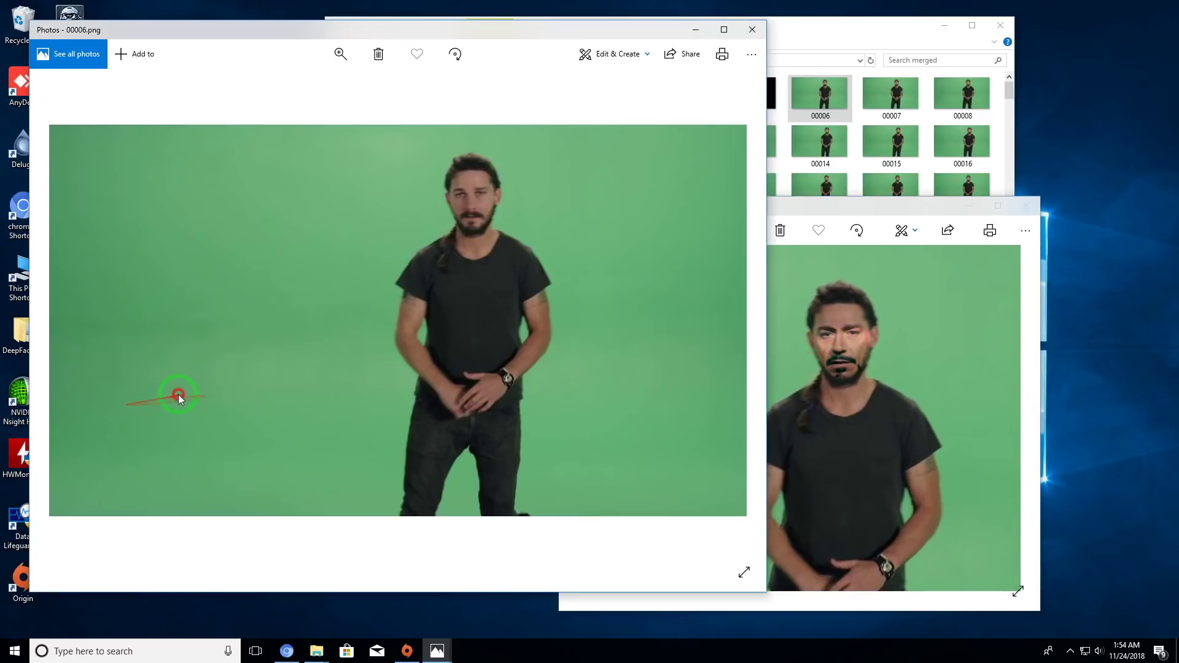
double_click(450, 192)
drag(529, 253, 452, 380)
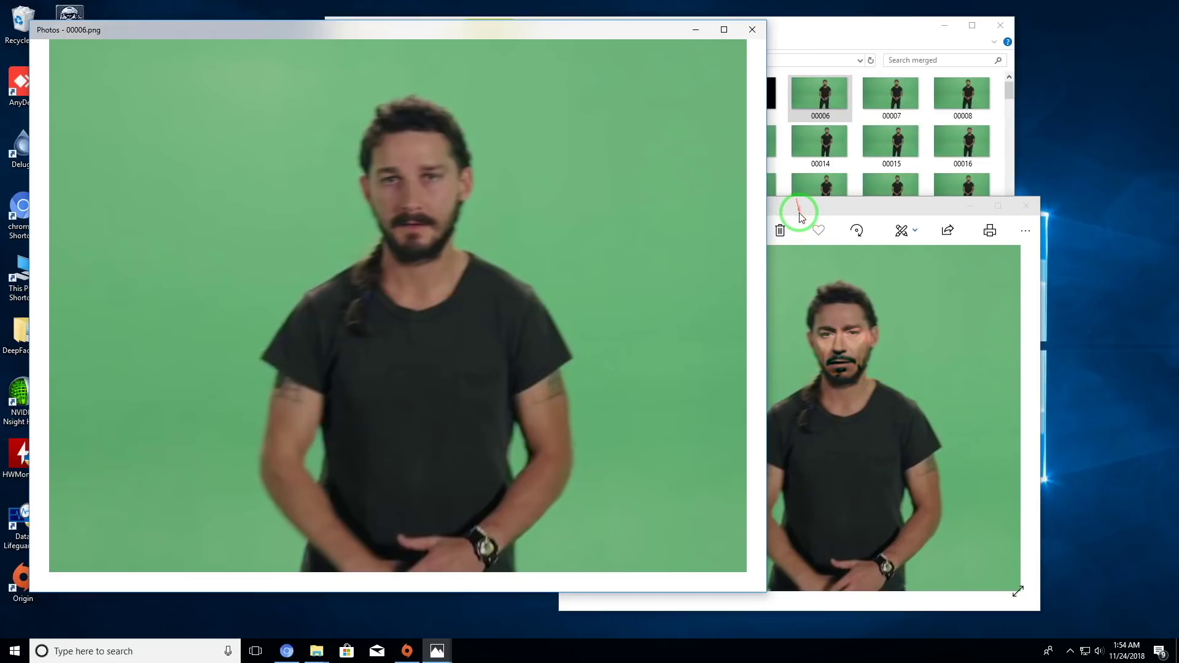
drag(806, 215, 967, 108)
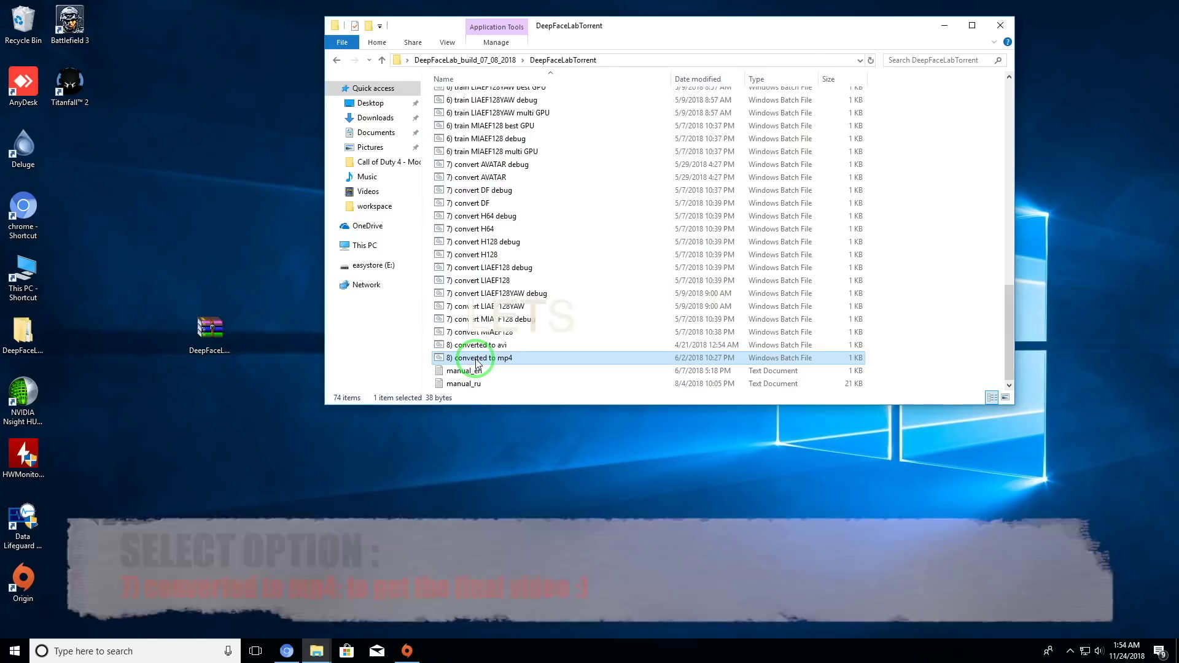
Run "8) converted to mp4" from the DeepFaceLabTorrent folder to build the final video, and move its console aside.
double_click(467, 358)
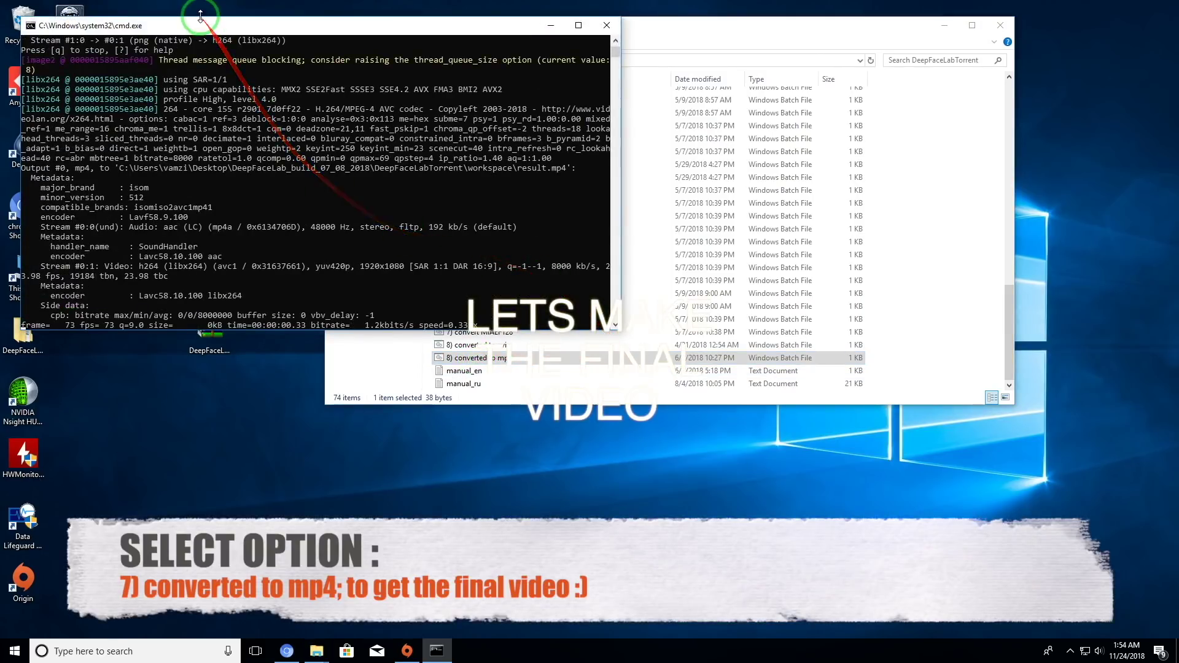
drag(206, 26, 637, 210)
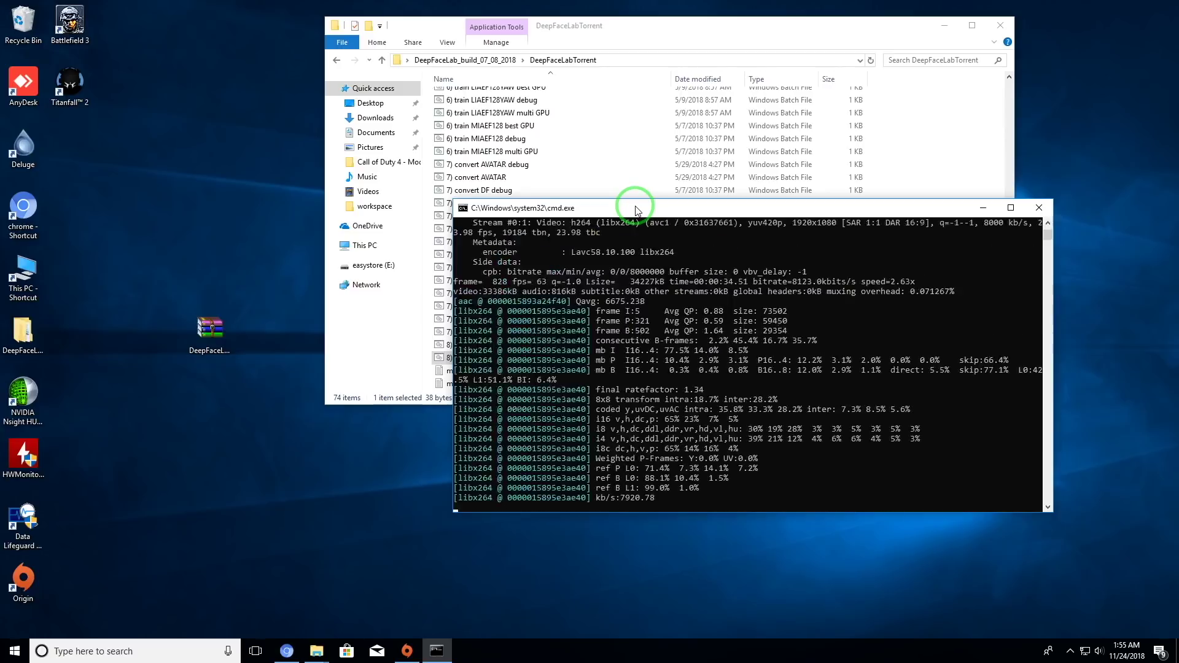
Open the result video from the workspace folder, watch it in full screen and return to the windowed player.
scroll(636, 210, up, 17)
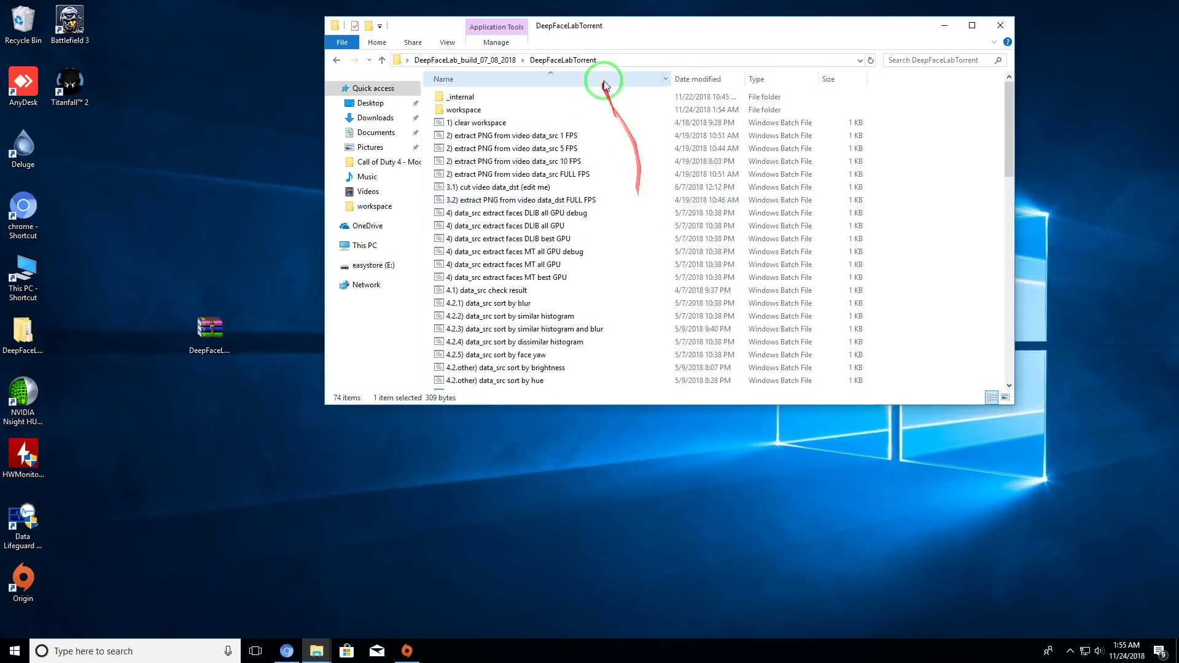
double_click(481, 112)
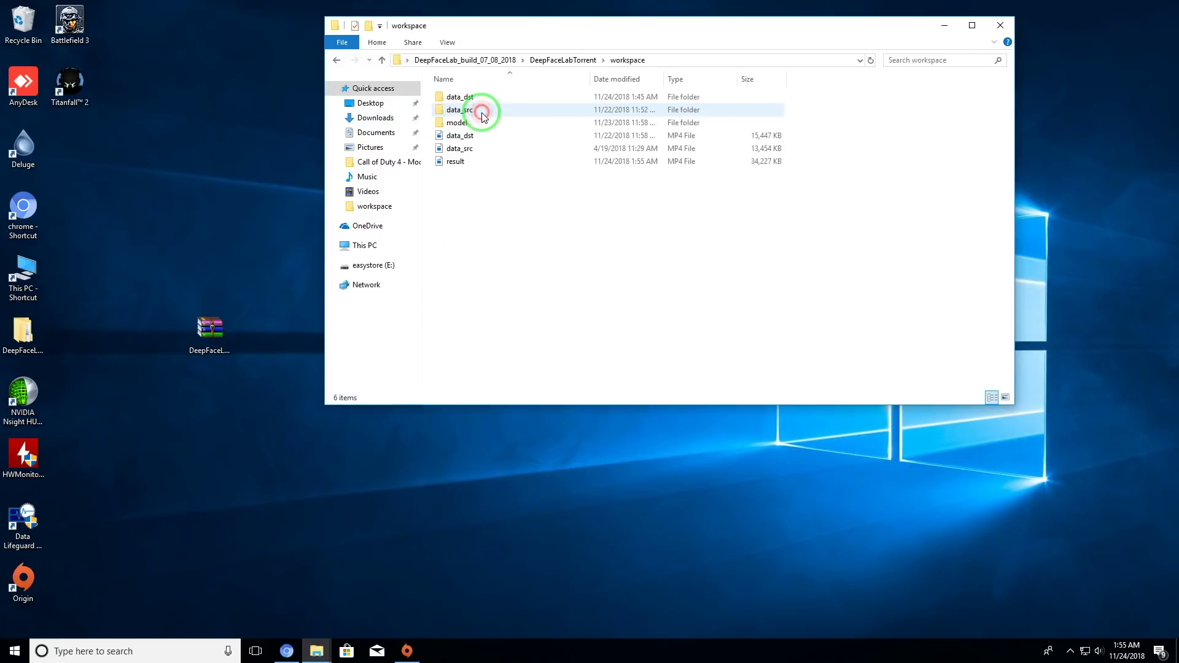
right_click(477, 164)
right_click(459, 162)
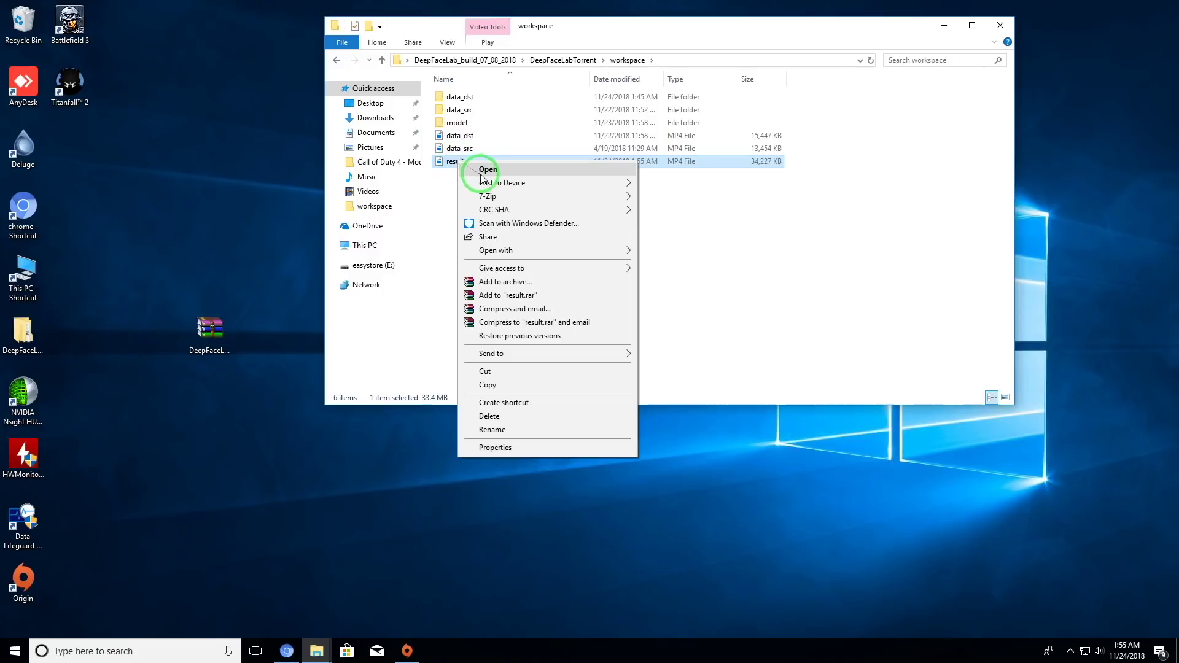
click(500, 172)
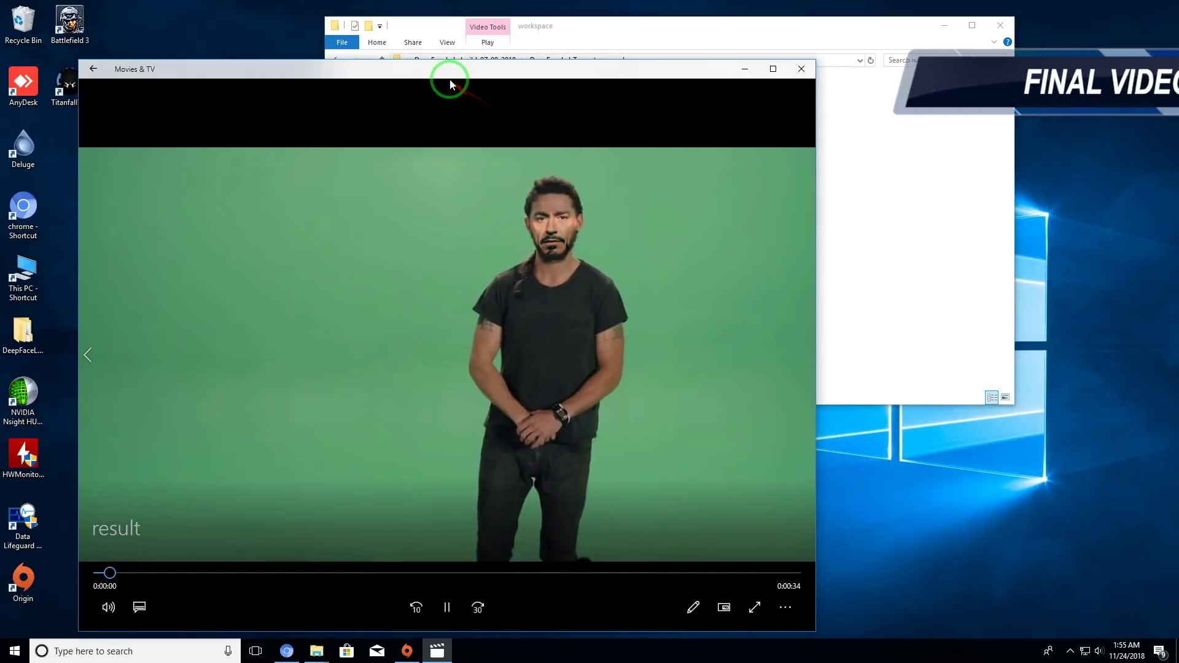
double_click(630, 293)
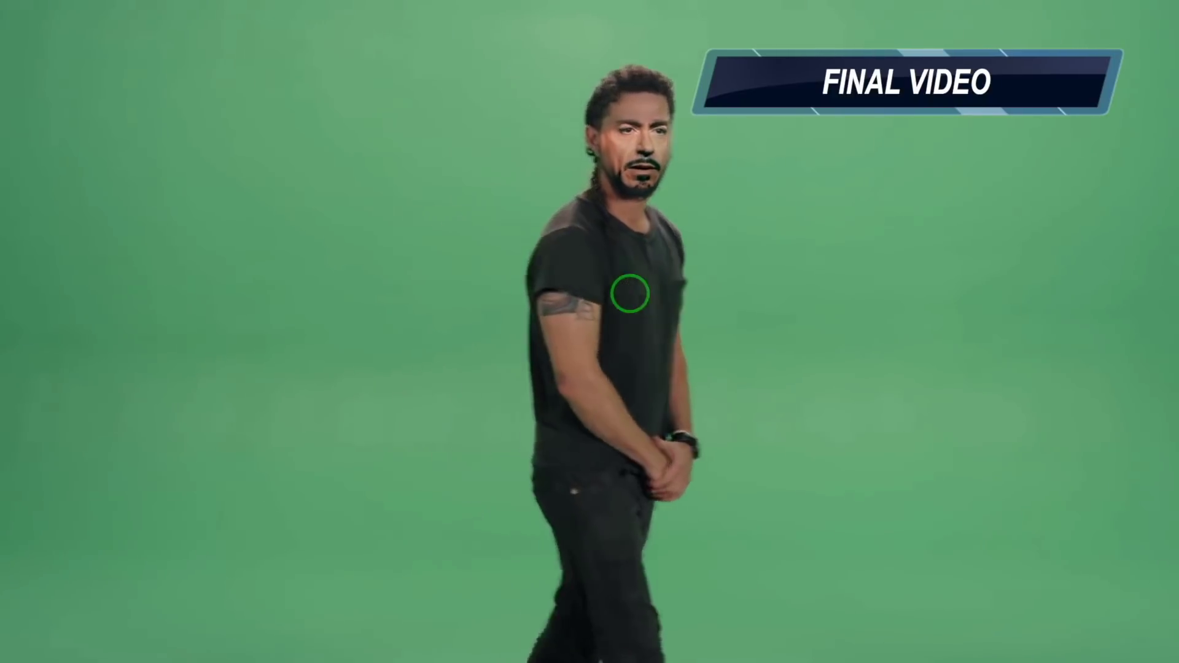
double_click(728, 259)
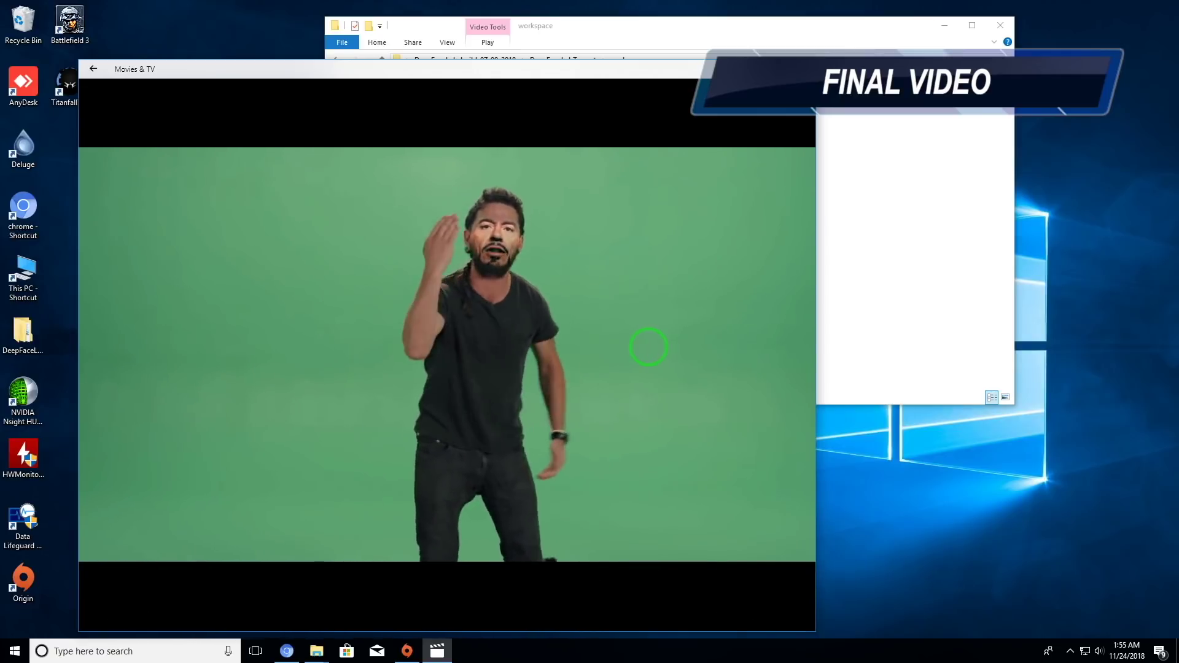
mouse_move(648, 349)
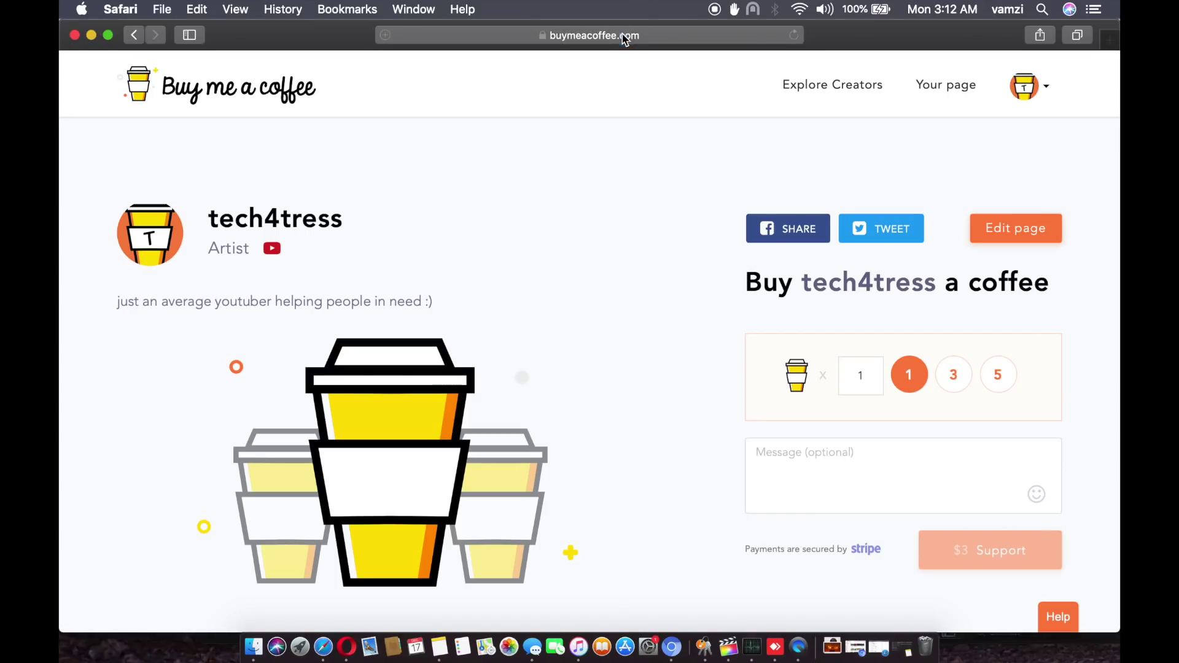
In Safari, select the address of the tech4tress Buy Me a Coffee page and load the page again.
click(623, 35)
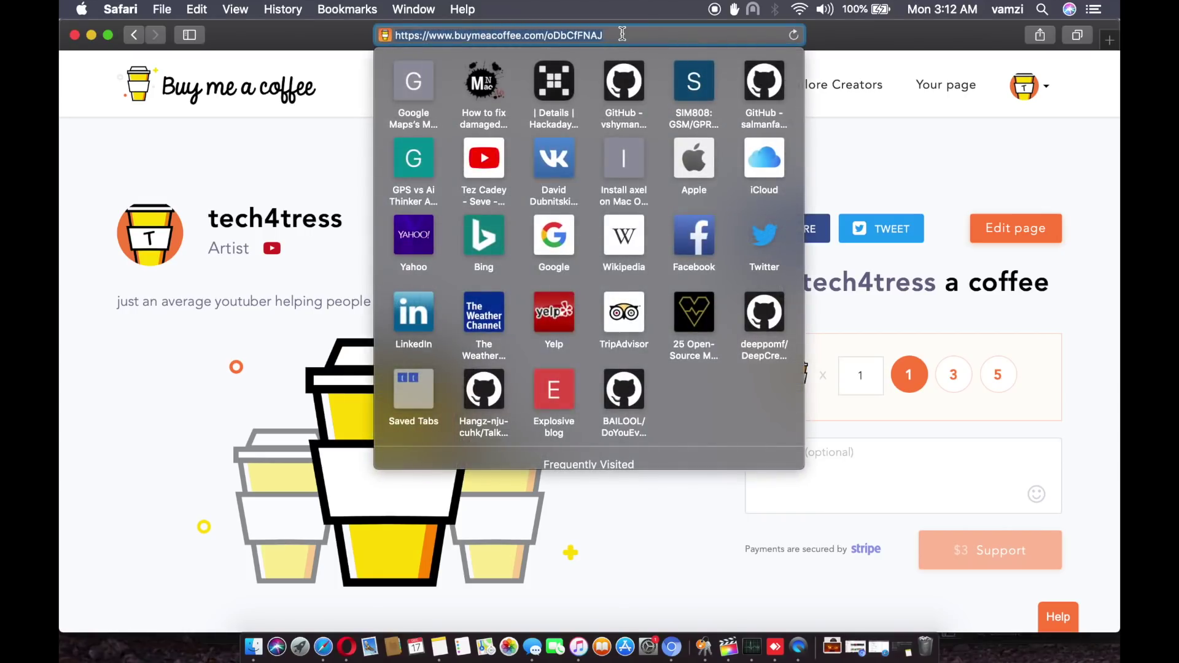
right_click(622, 35)
click(652, 57)
key(BackSpace)
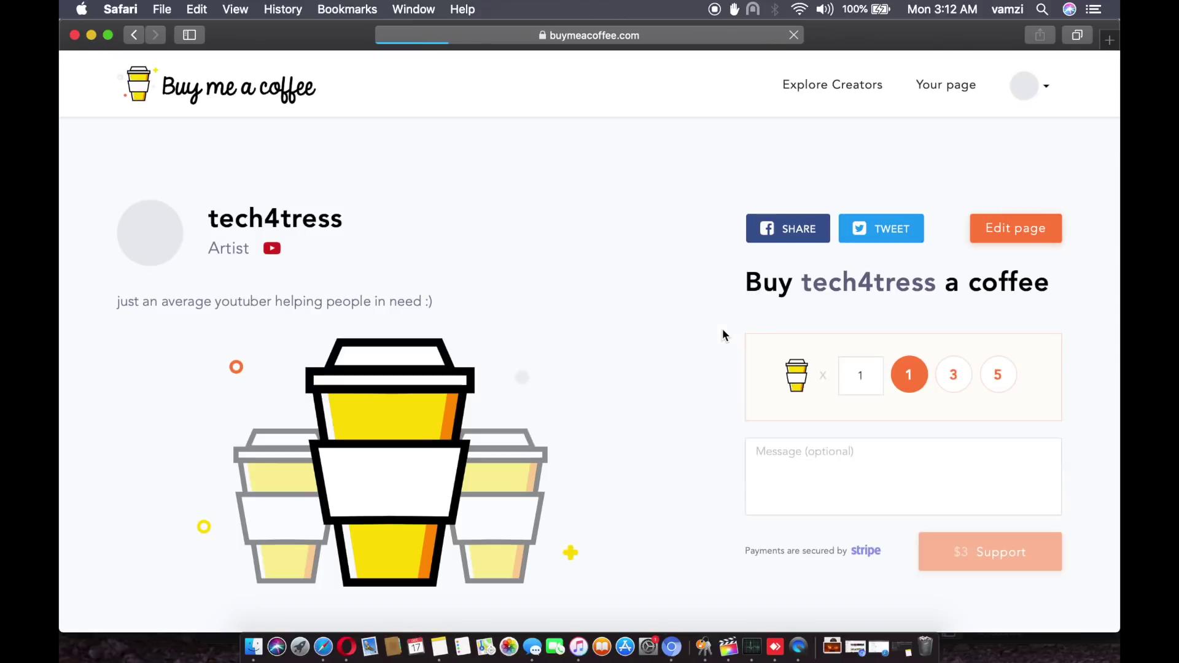